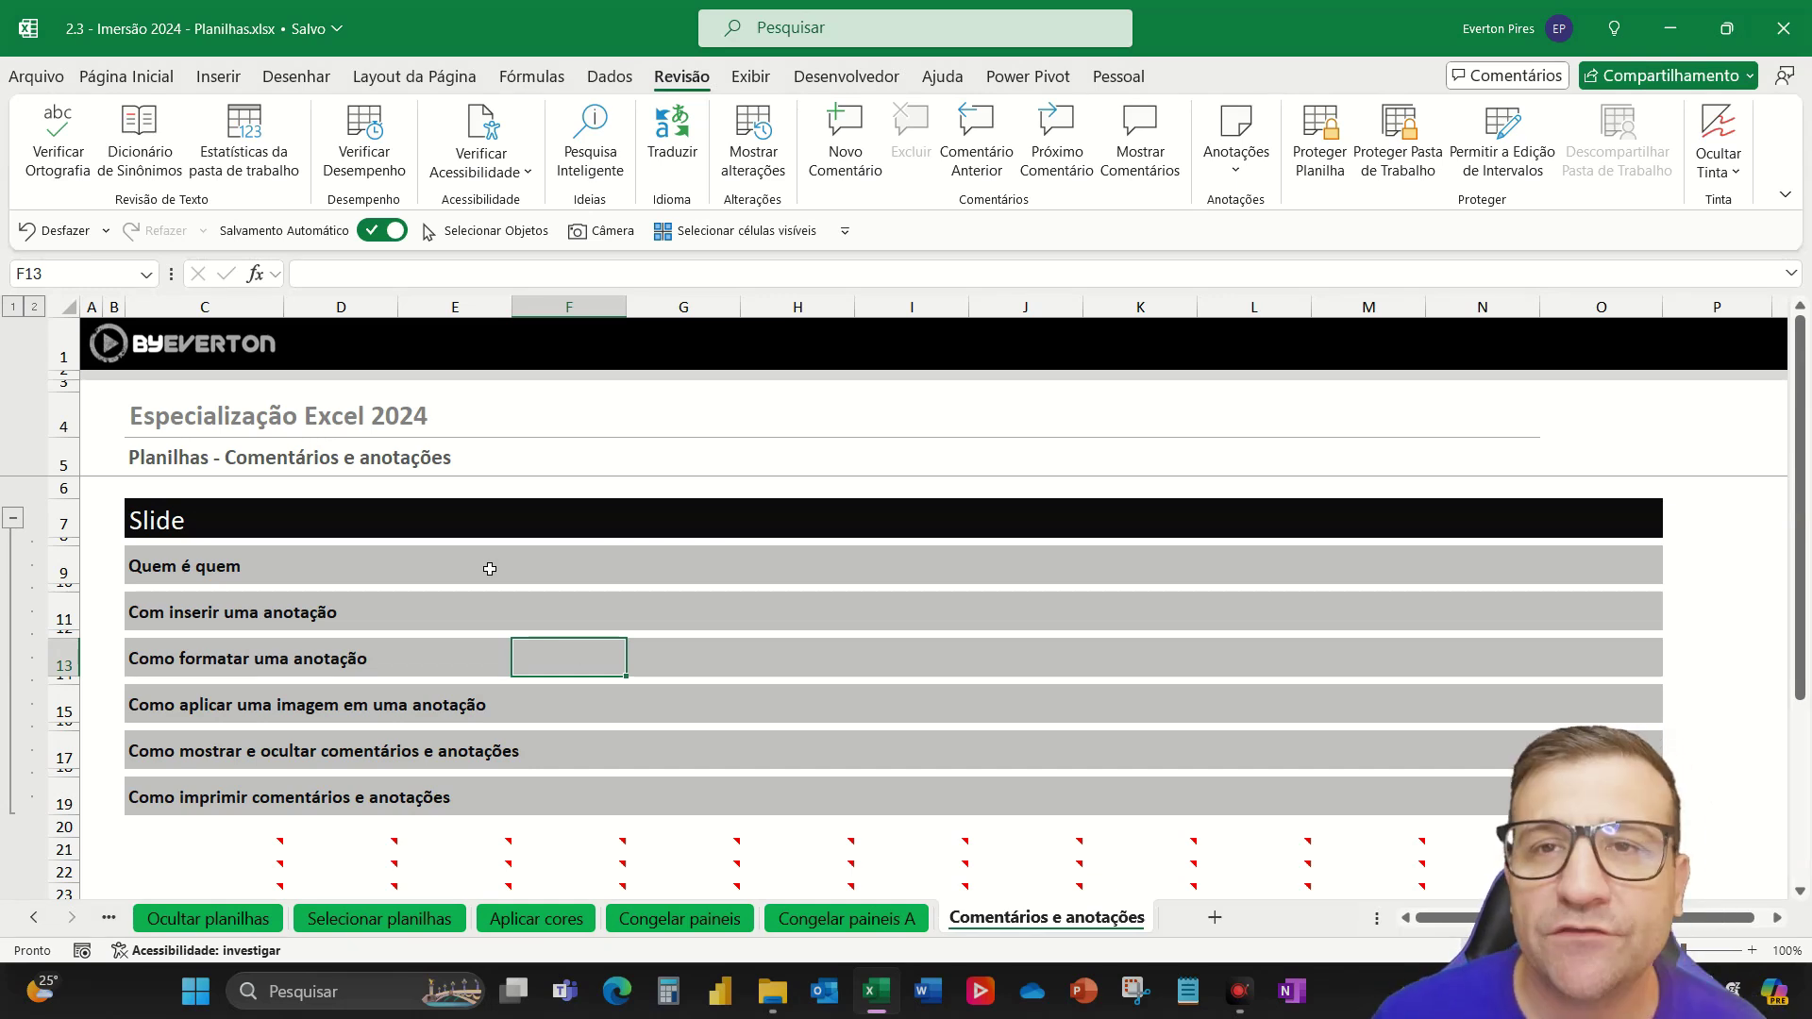
Insert a new note in cell C29, below the existing rows of notes and comments
scroll(497, 544, down, 1)
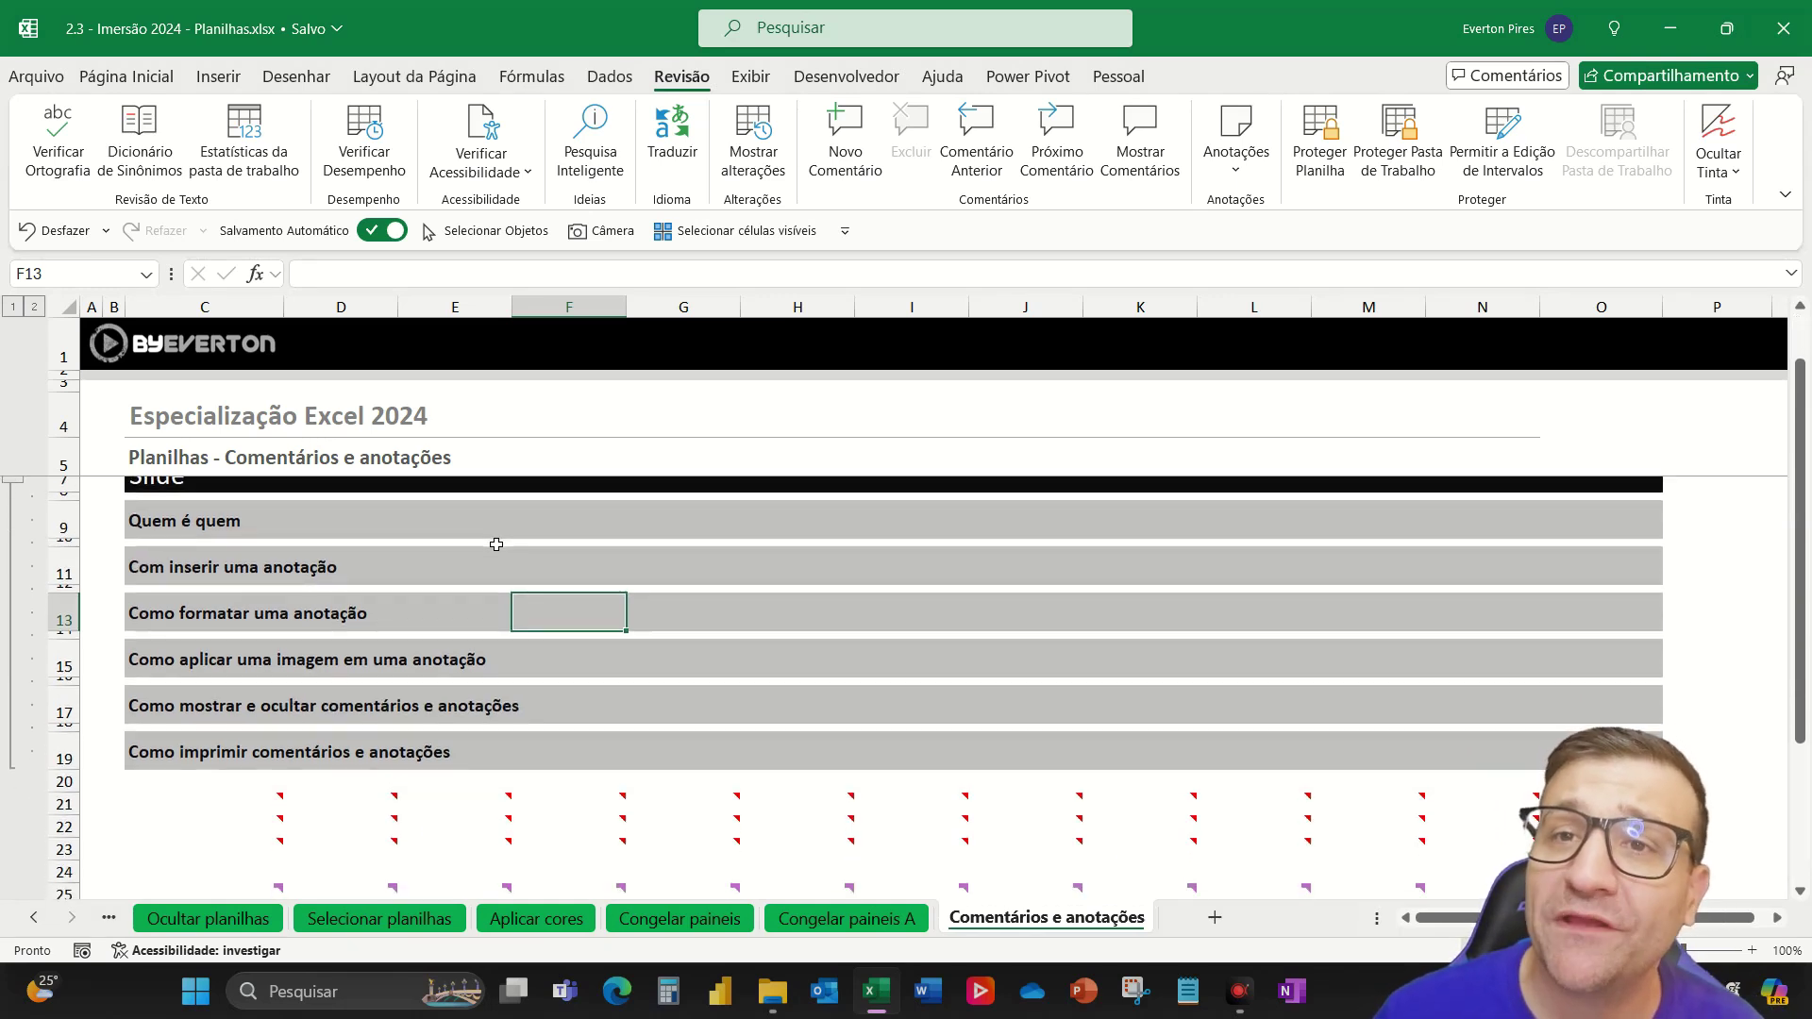
scroll(497, 544, down, 4)
mouse_move(371, 616)
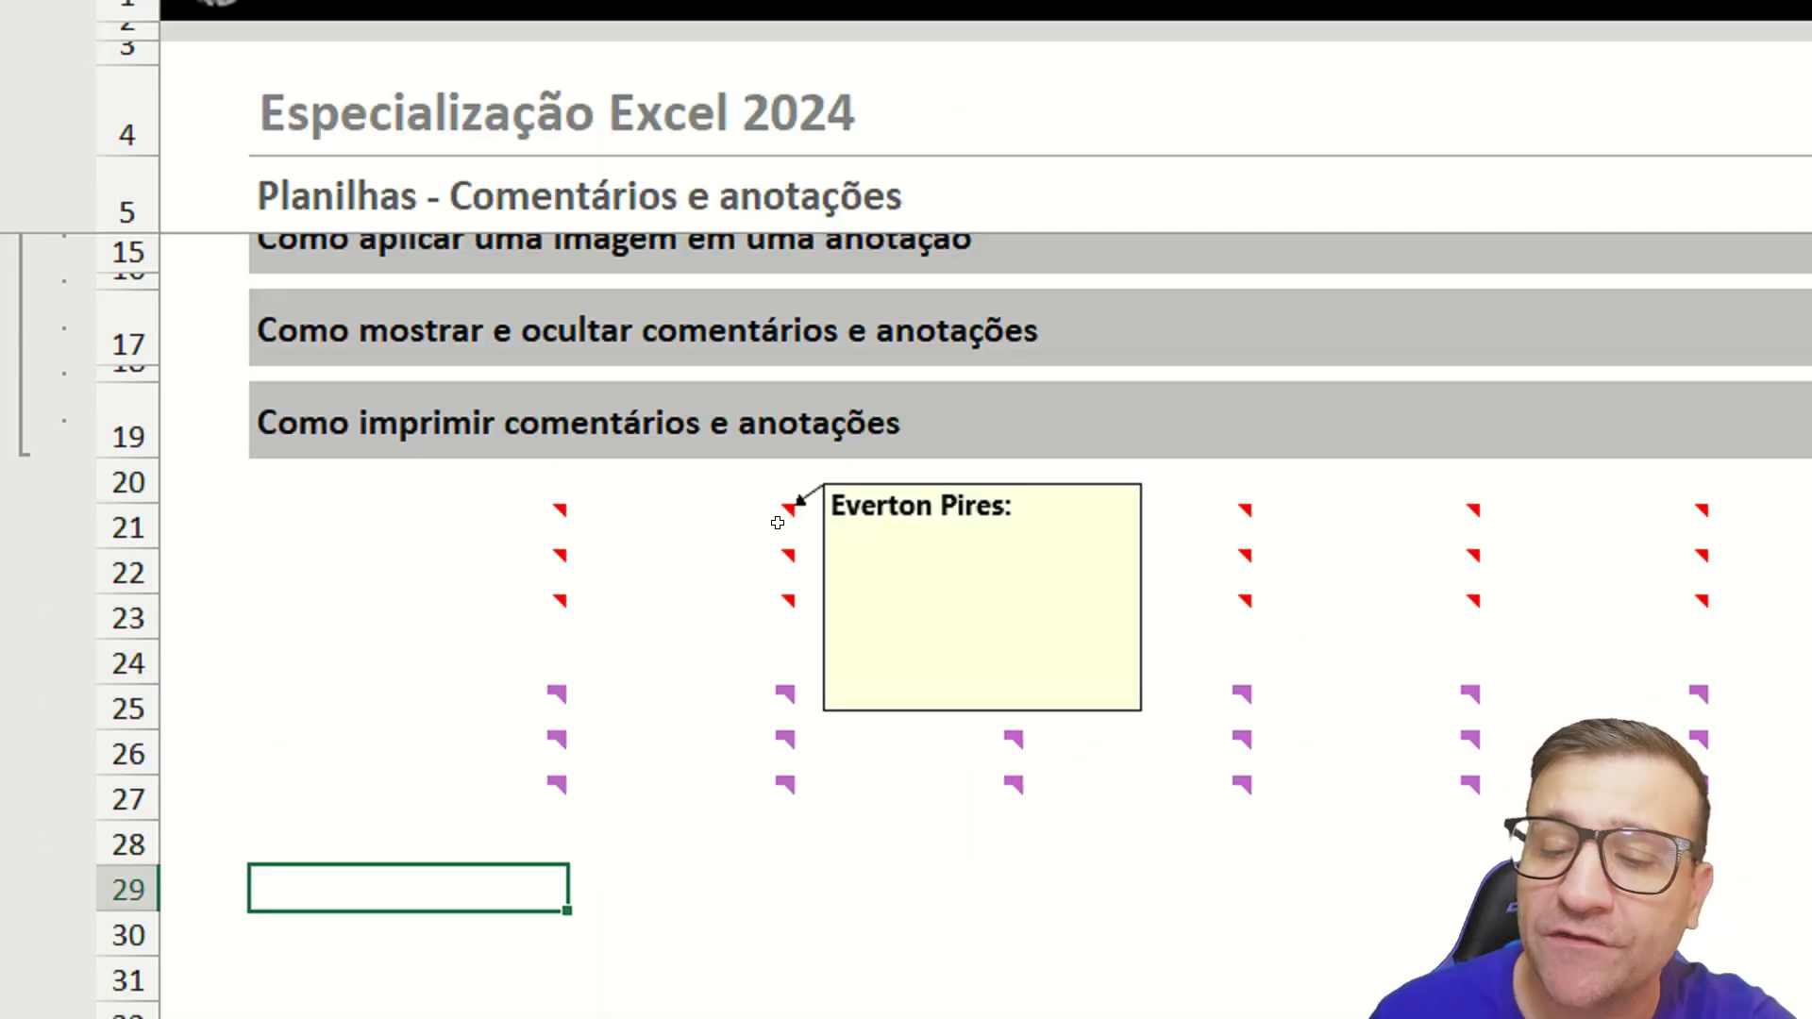
scroll(302, 693, down, 2)
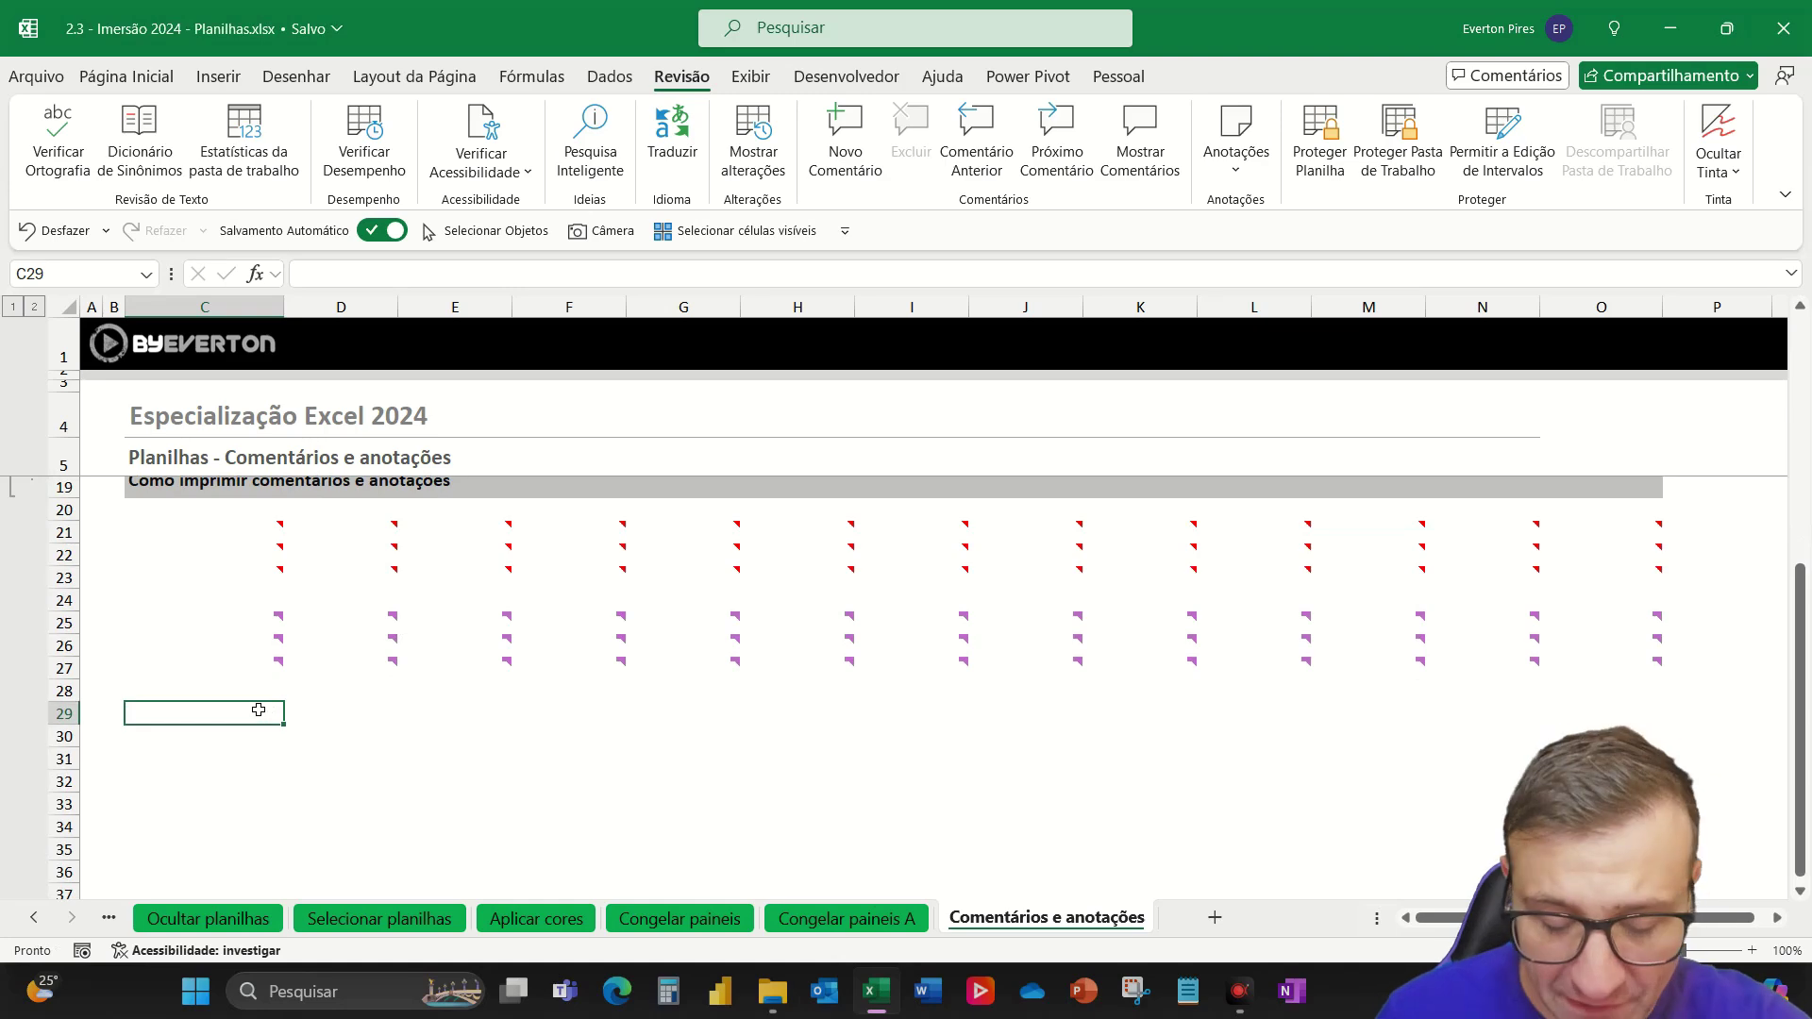
key(ctrl)
key(ctrl)
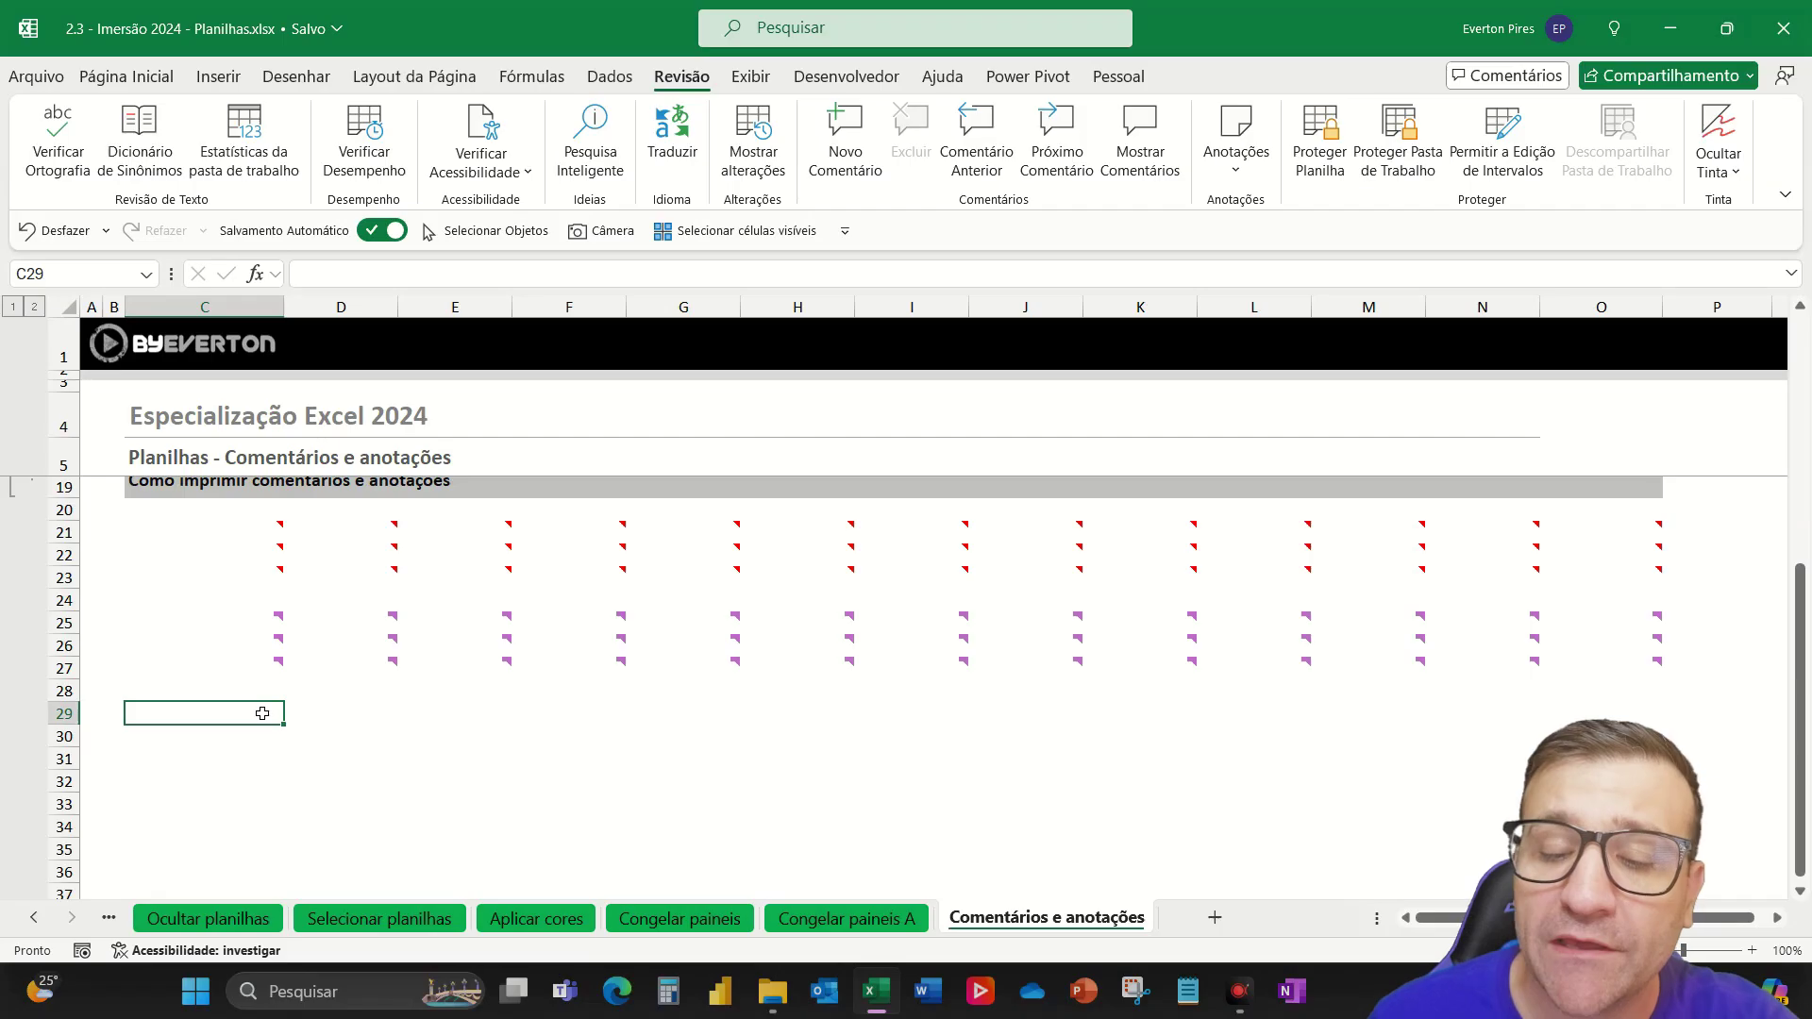
right_click(264, 713)
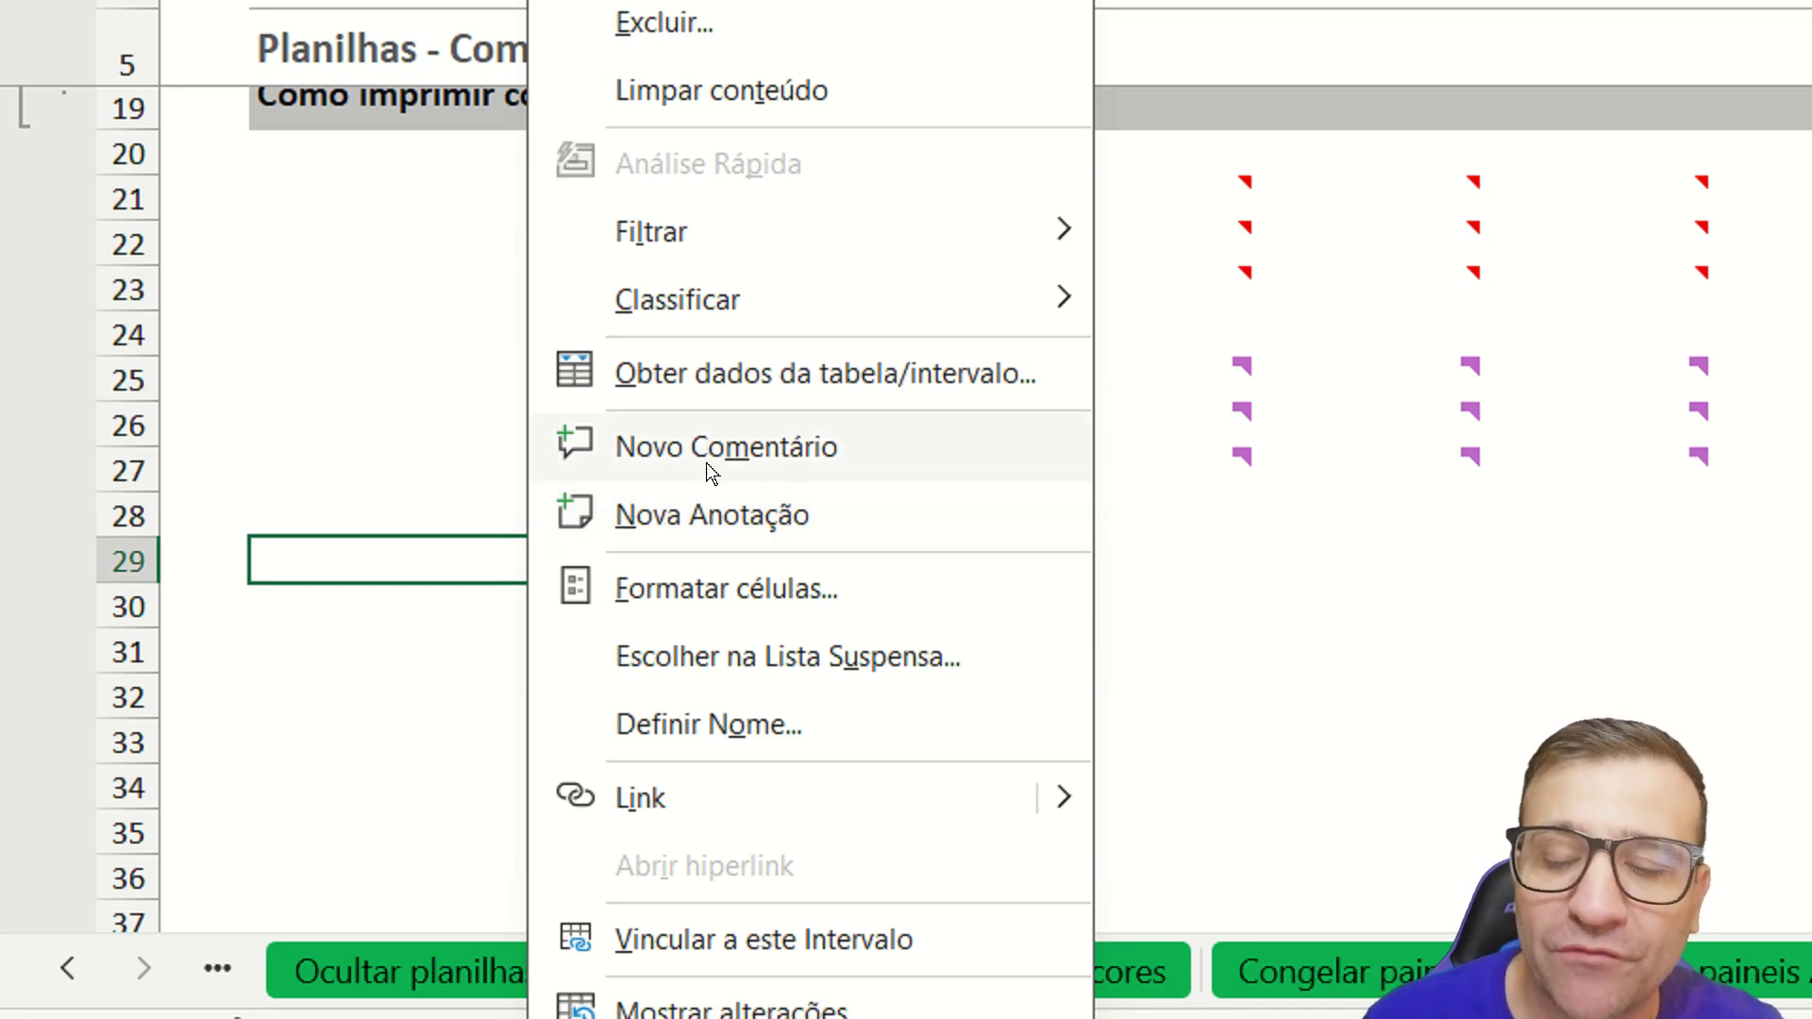
click(707, 515)
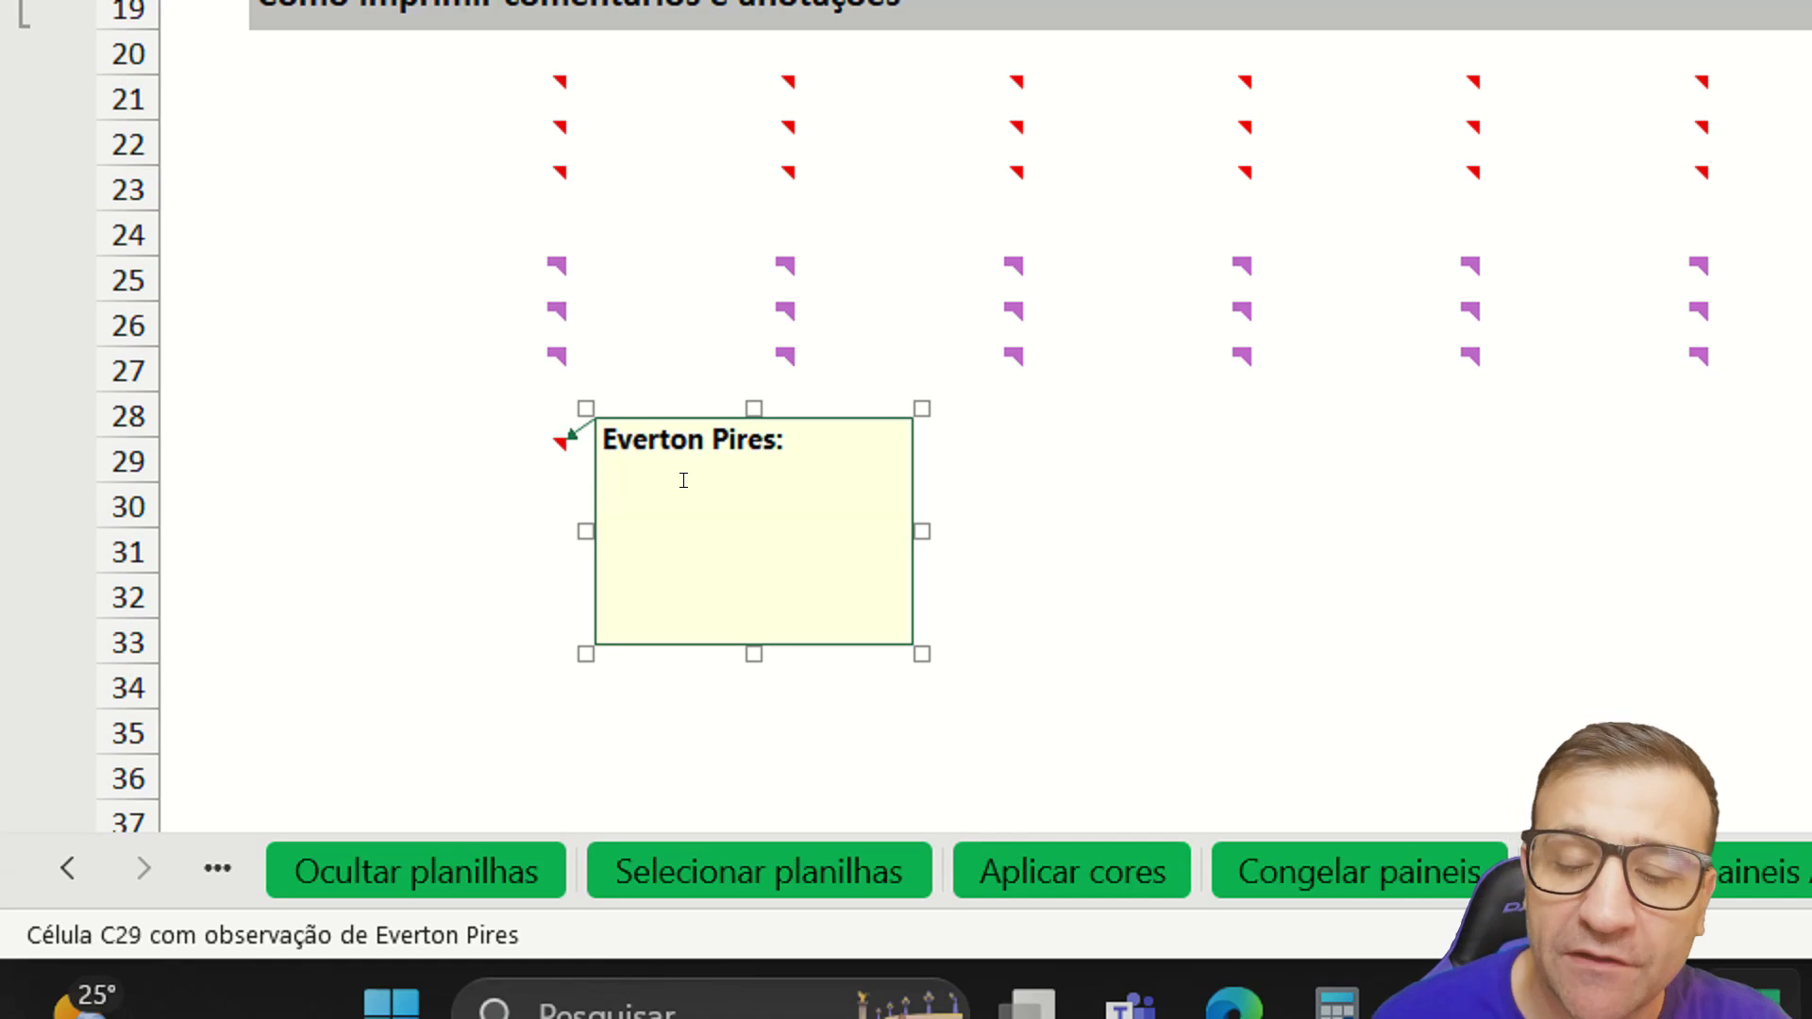
Replace the default author name in the C29 note with filler text starting "sfsfdfdfdsfdfdsf"
drag(791, 441, 581, 440)
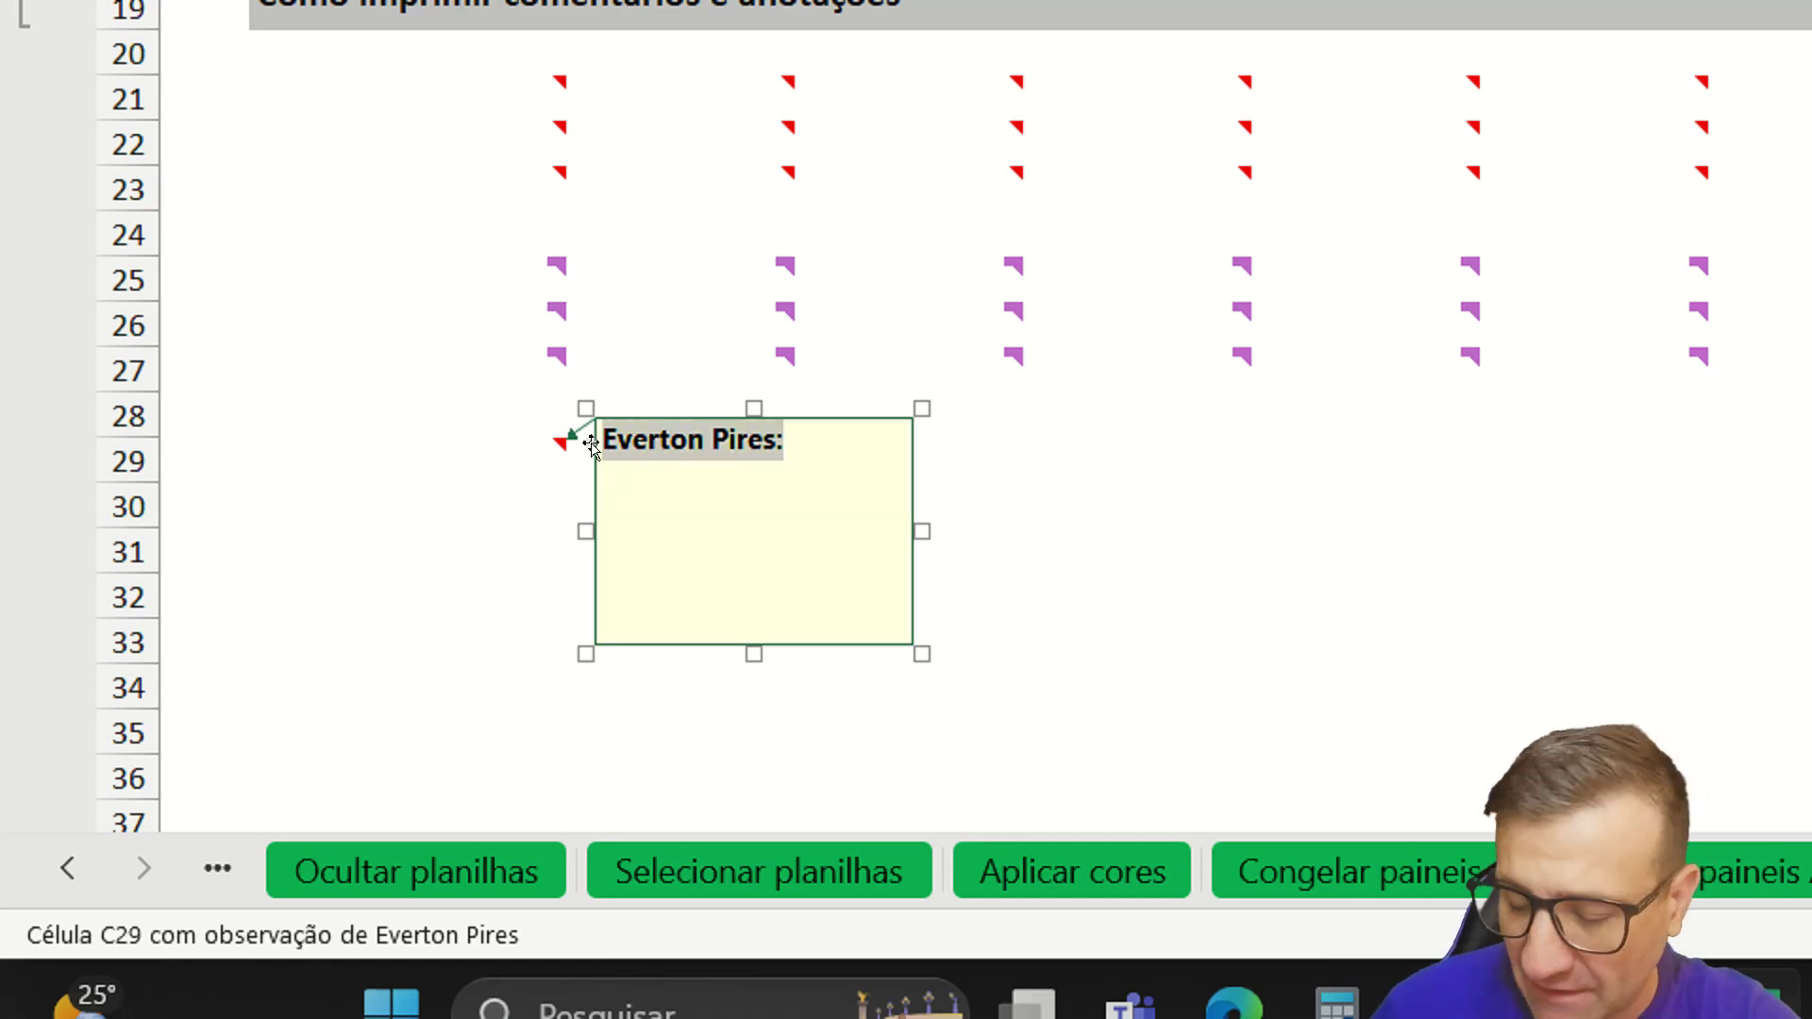
key(Delete)
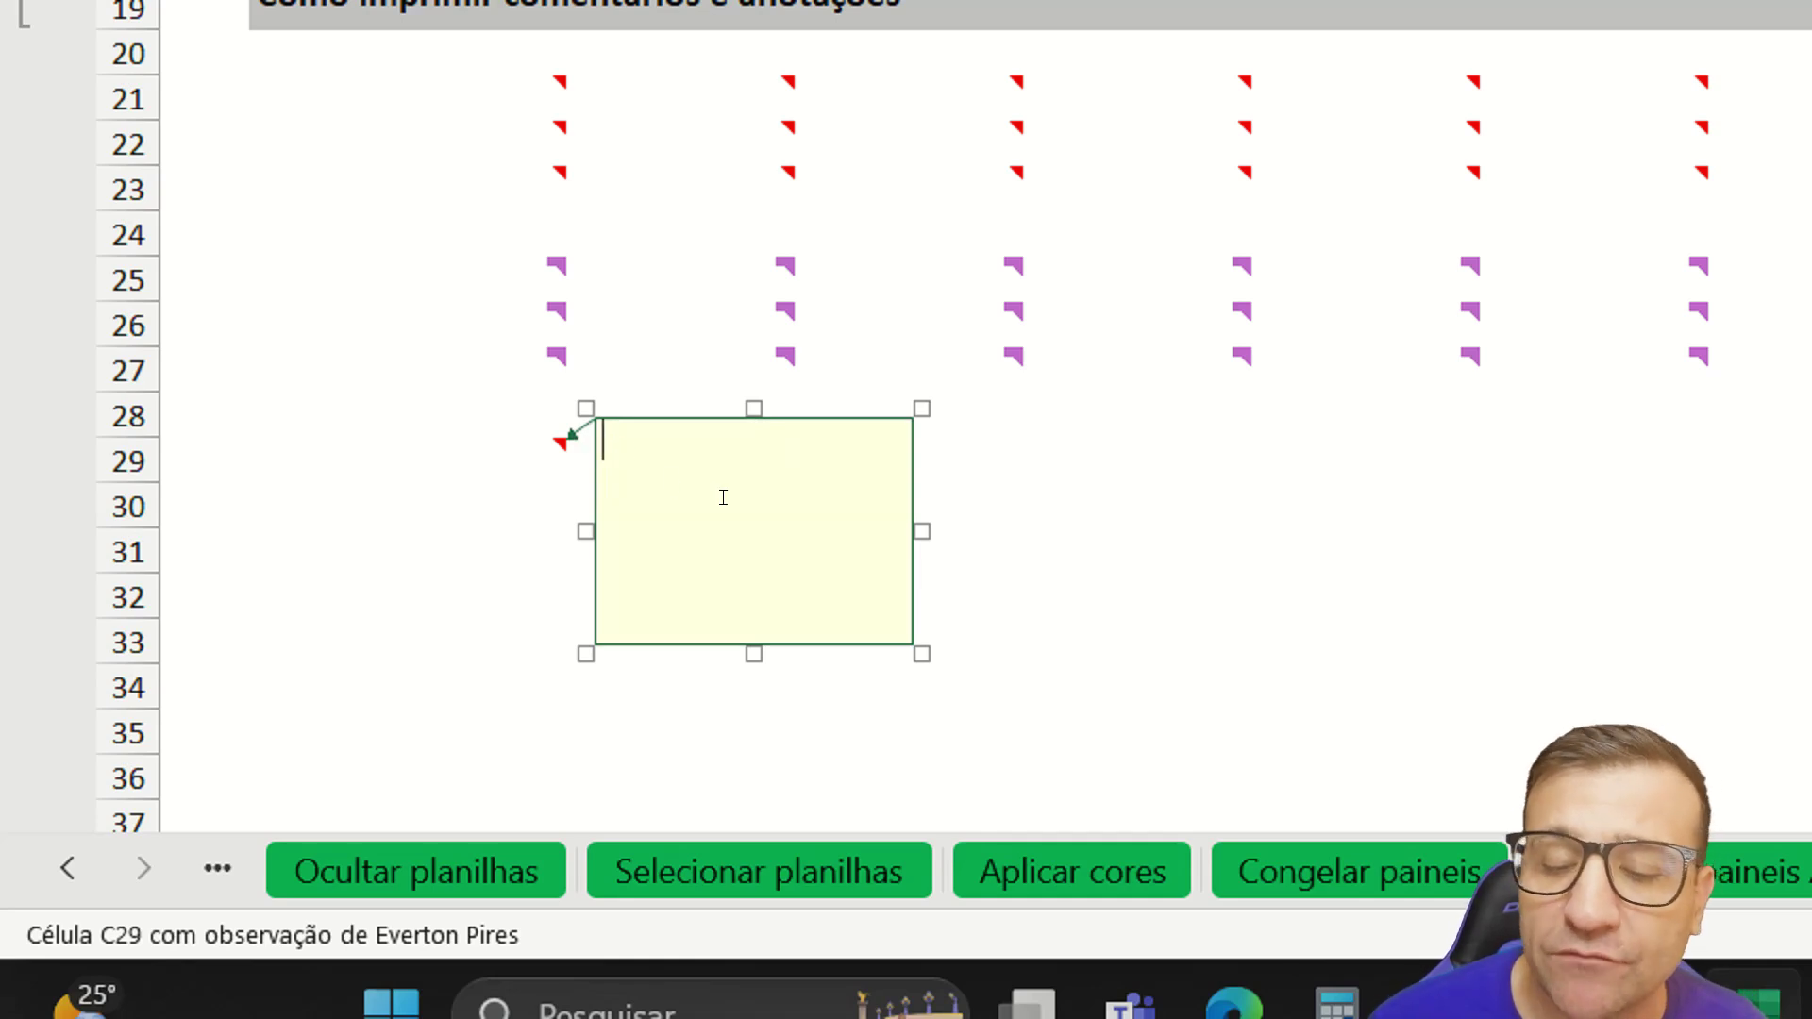
text(sfsfdfd)
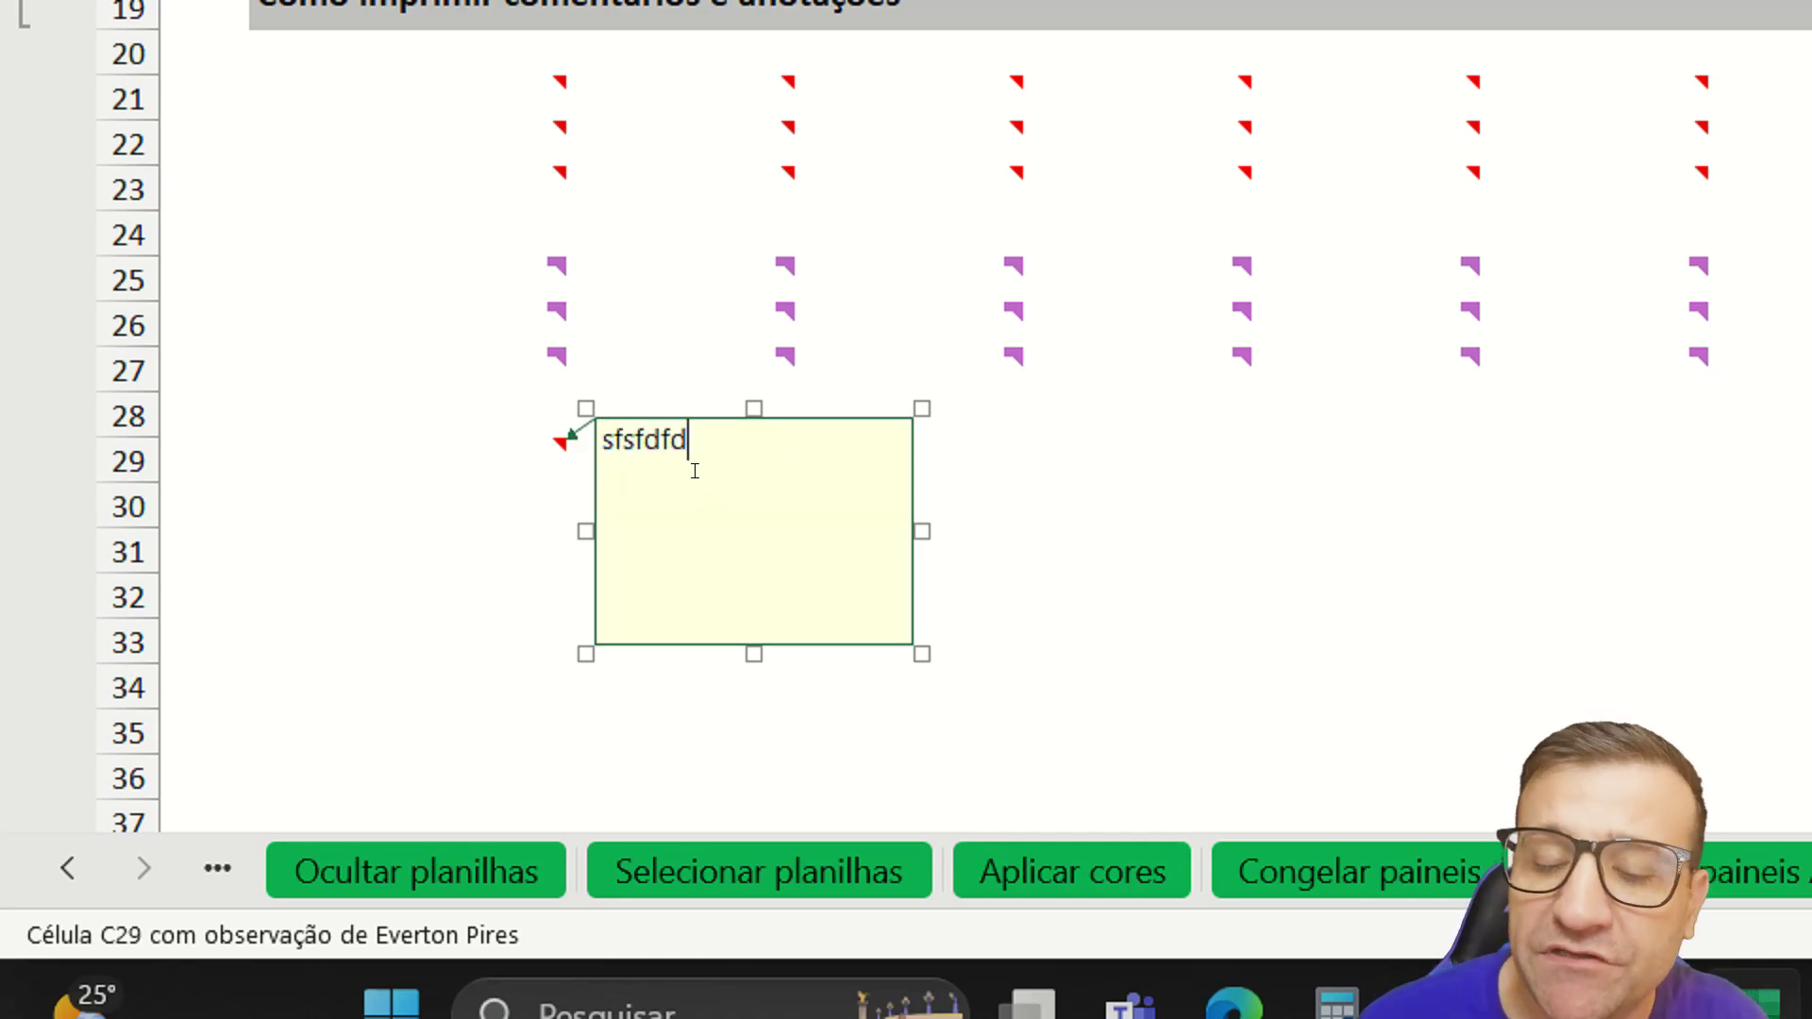
text(fdsfdfdsfsdfdsfdsfsdfdsfdsf)
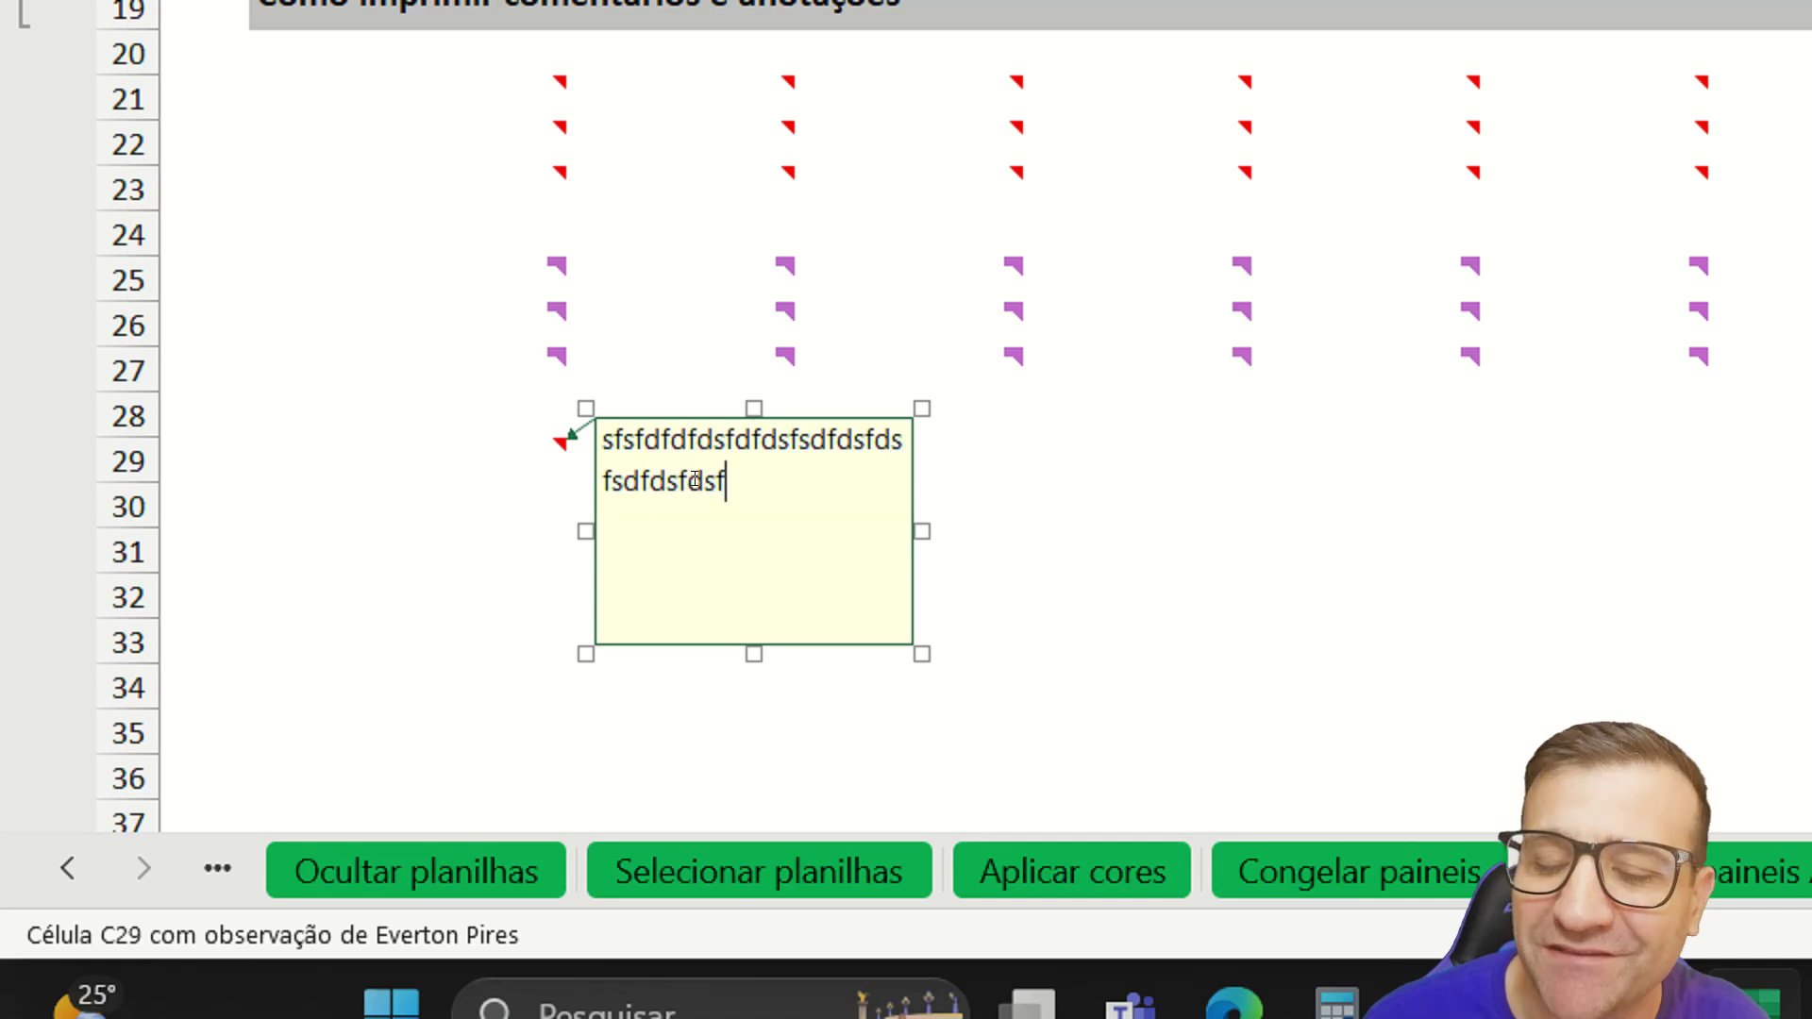
click(1149, 534)
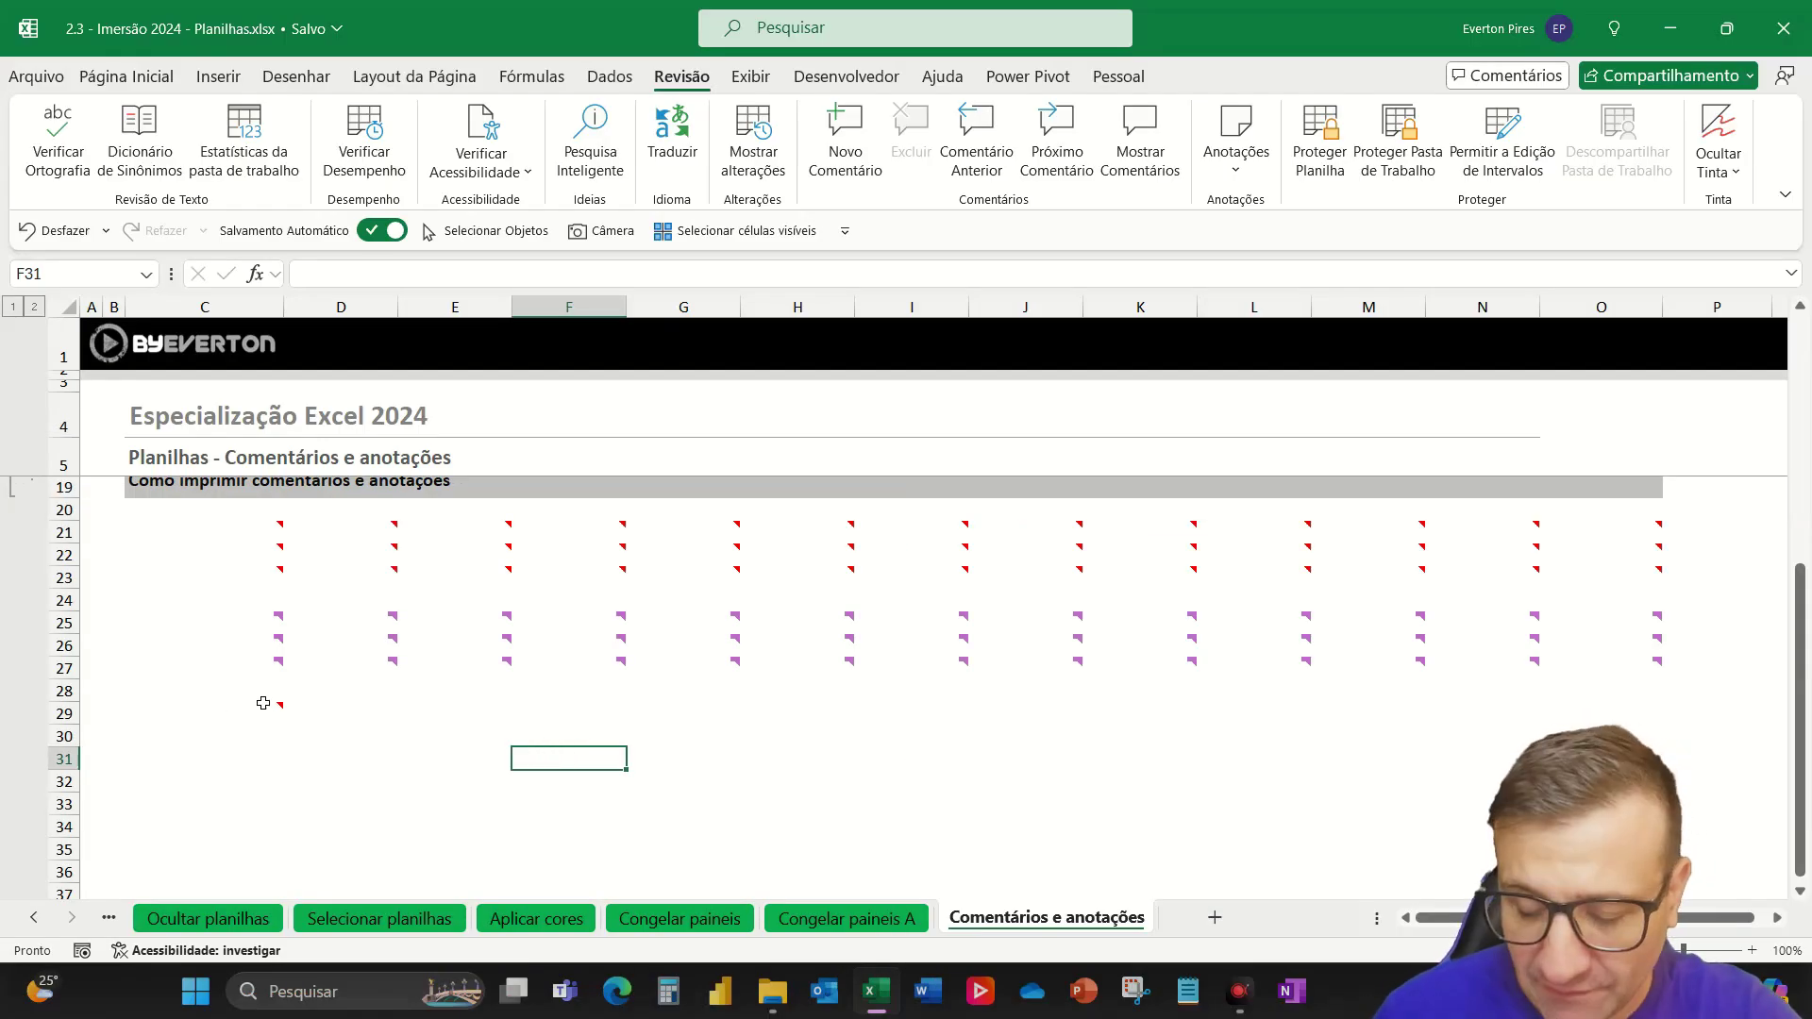
Show all the notes on the Comentários e anotações sheet at once
mouse_move(275, 703)
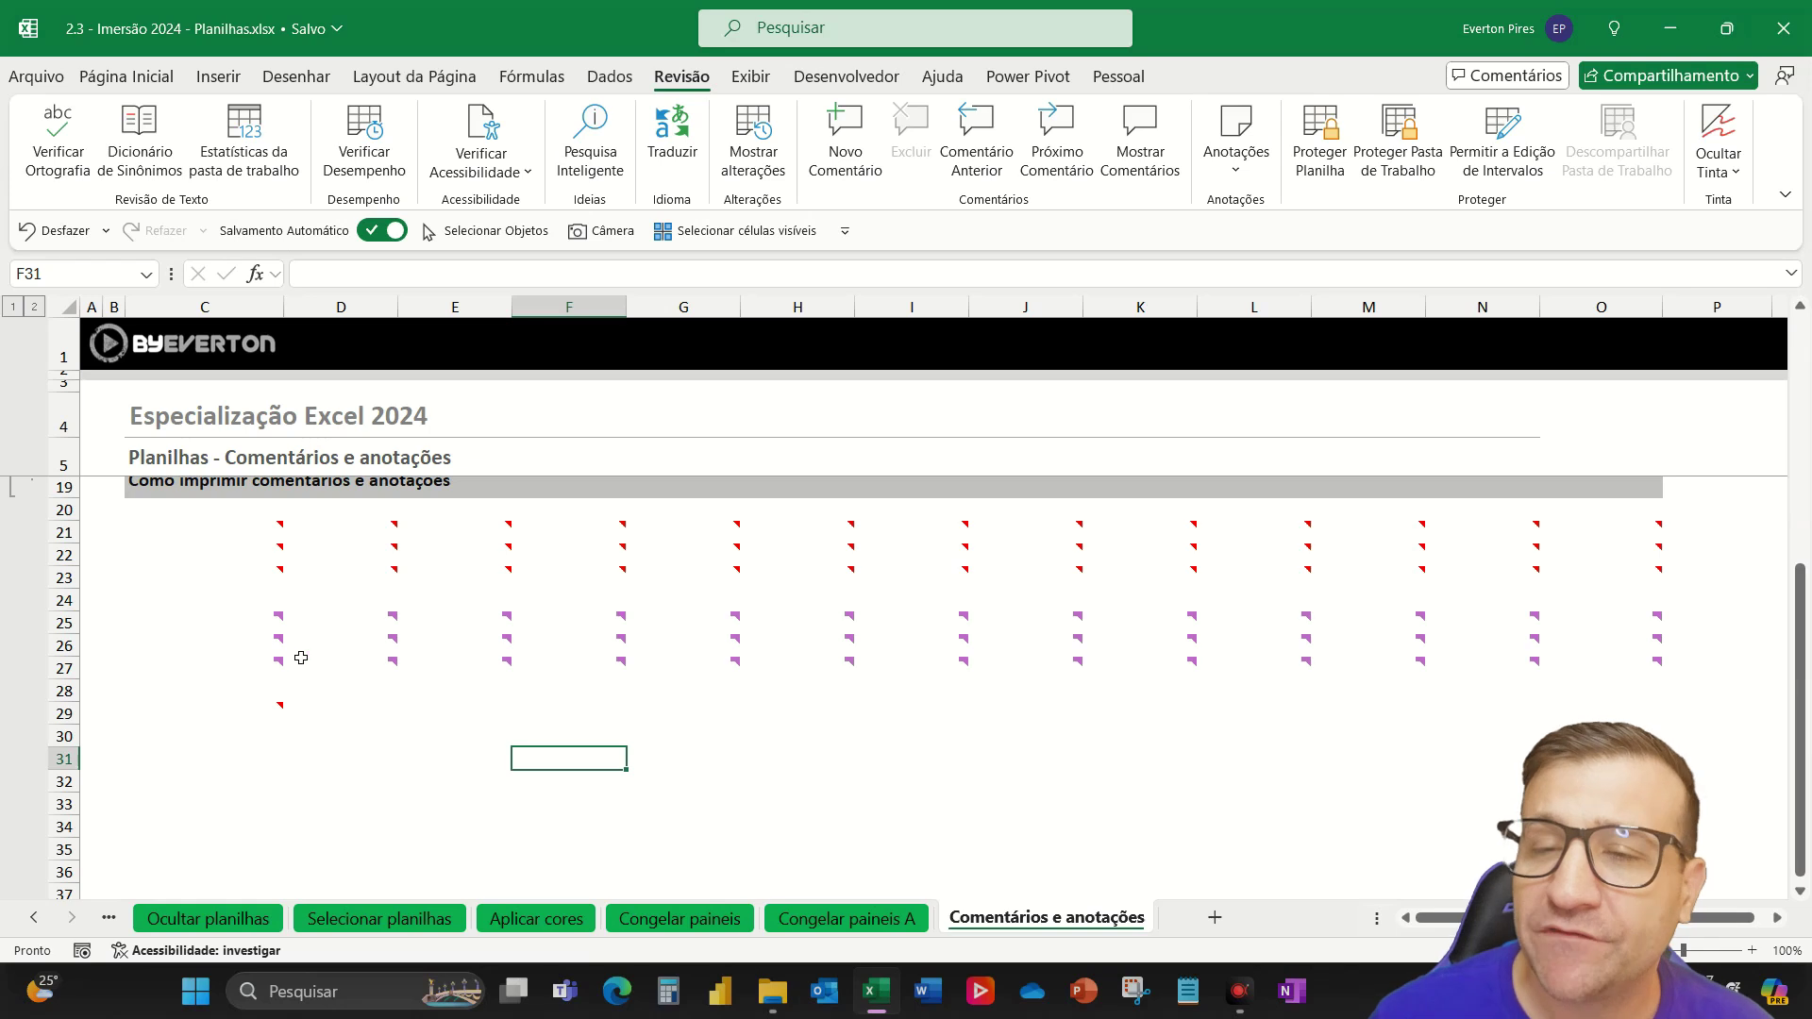
mouse_move(300, 658)
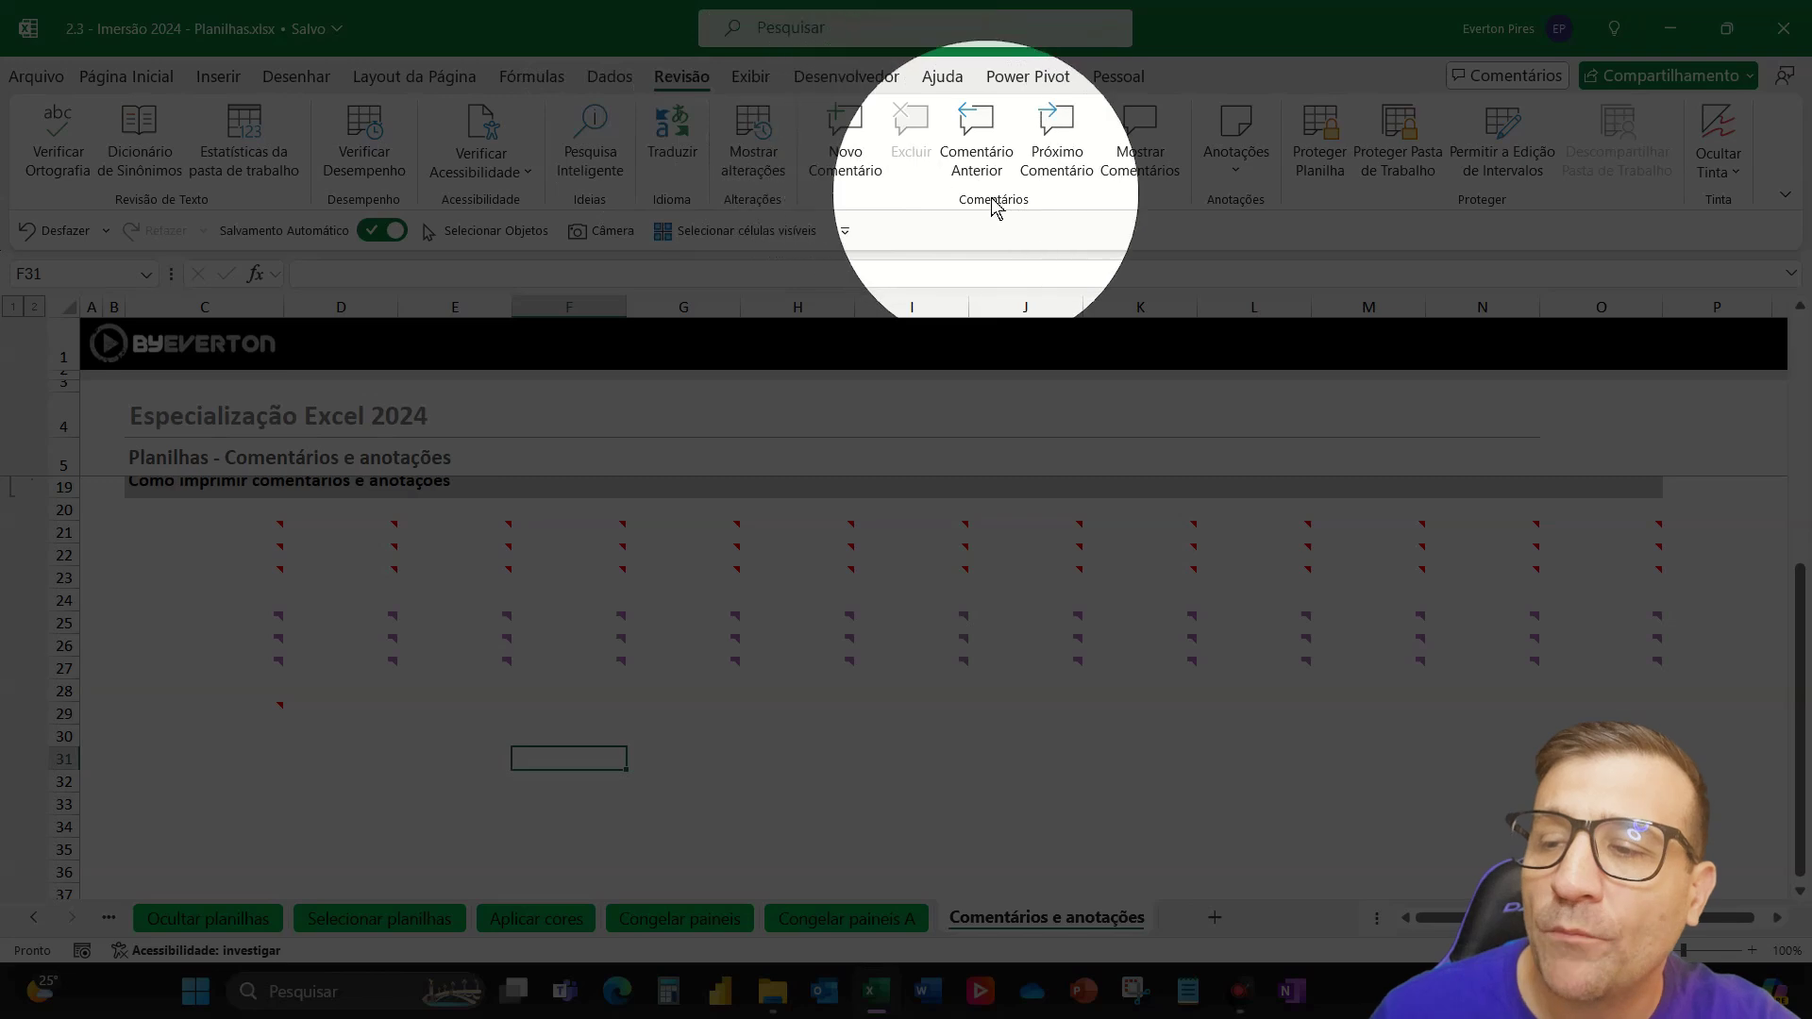
click(1242, 161)
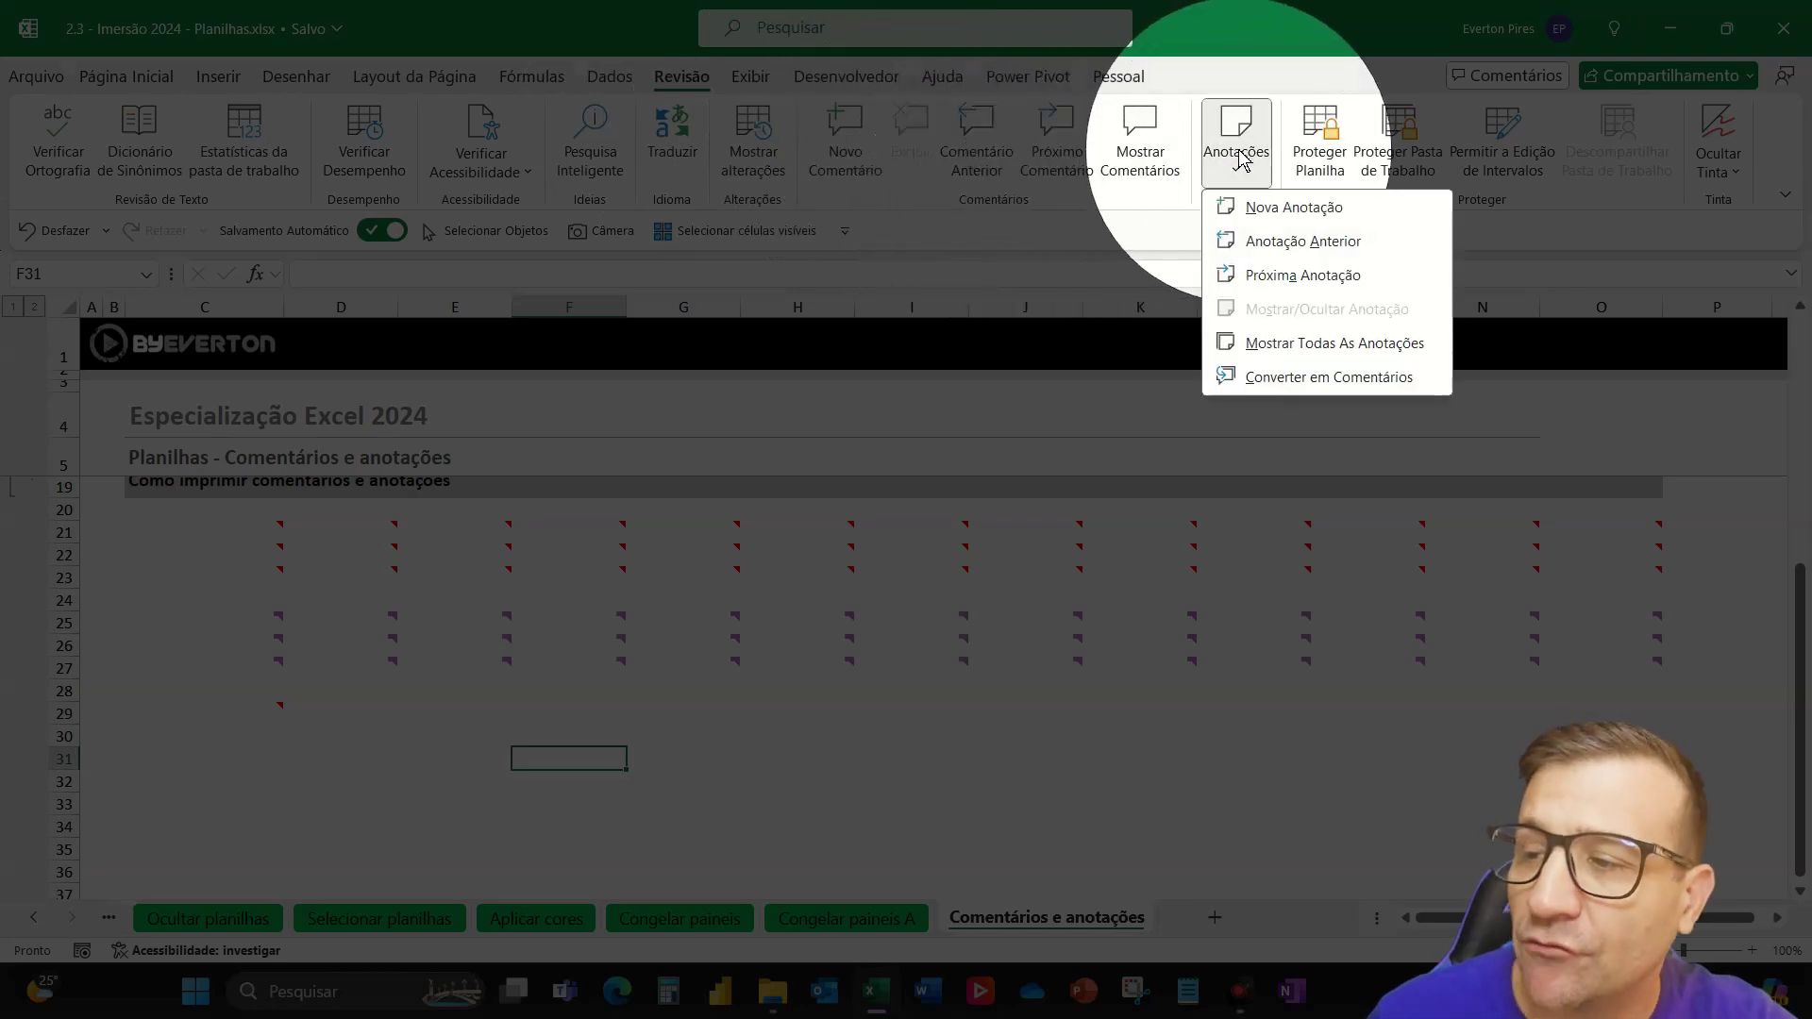
click(1269, 352)
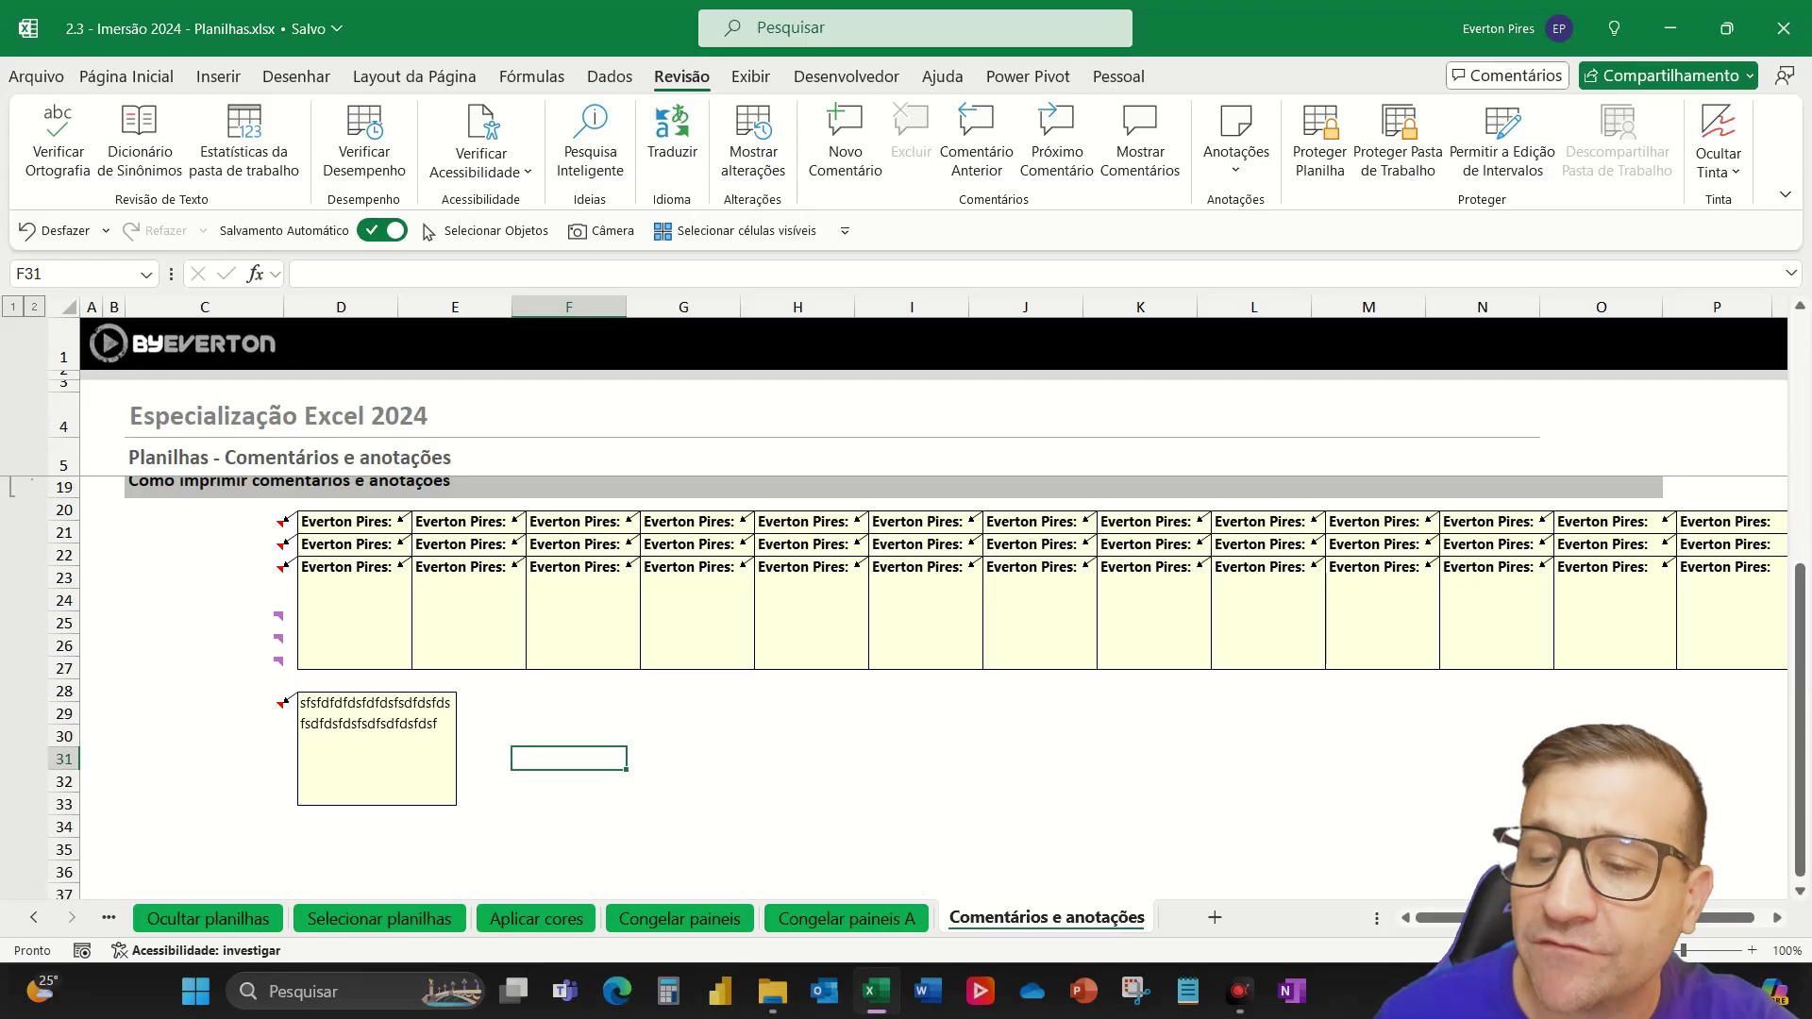
click(508, 714)
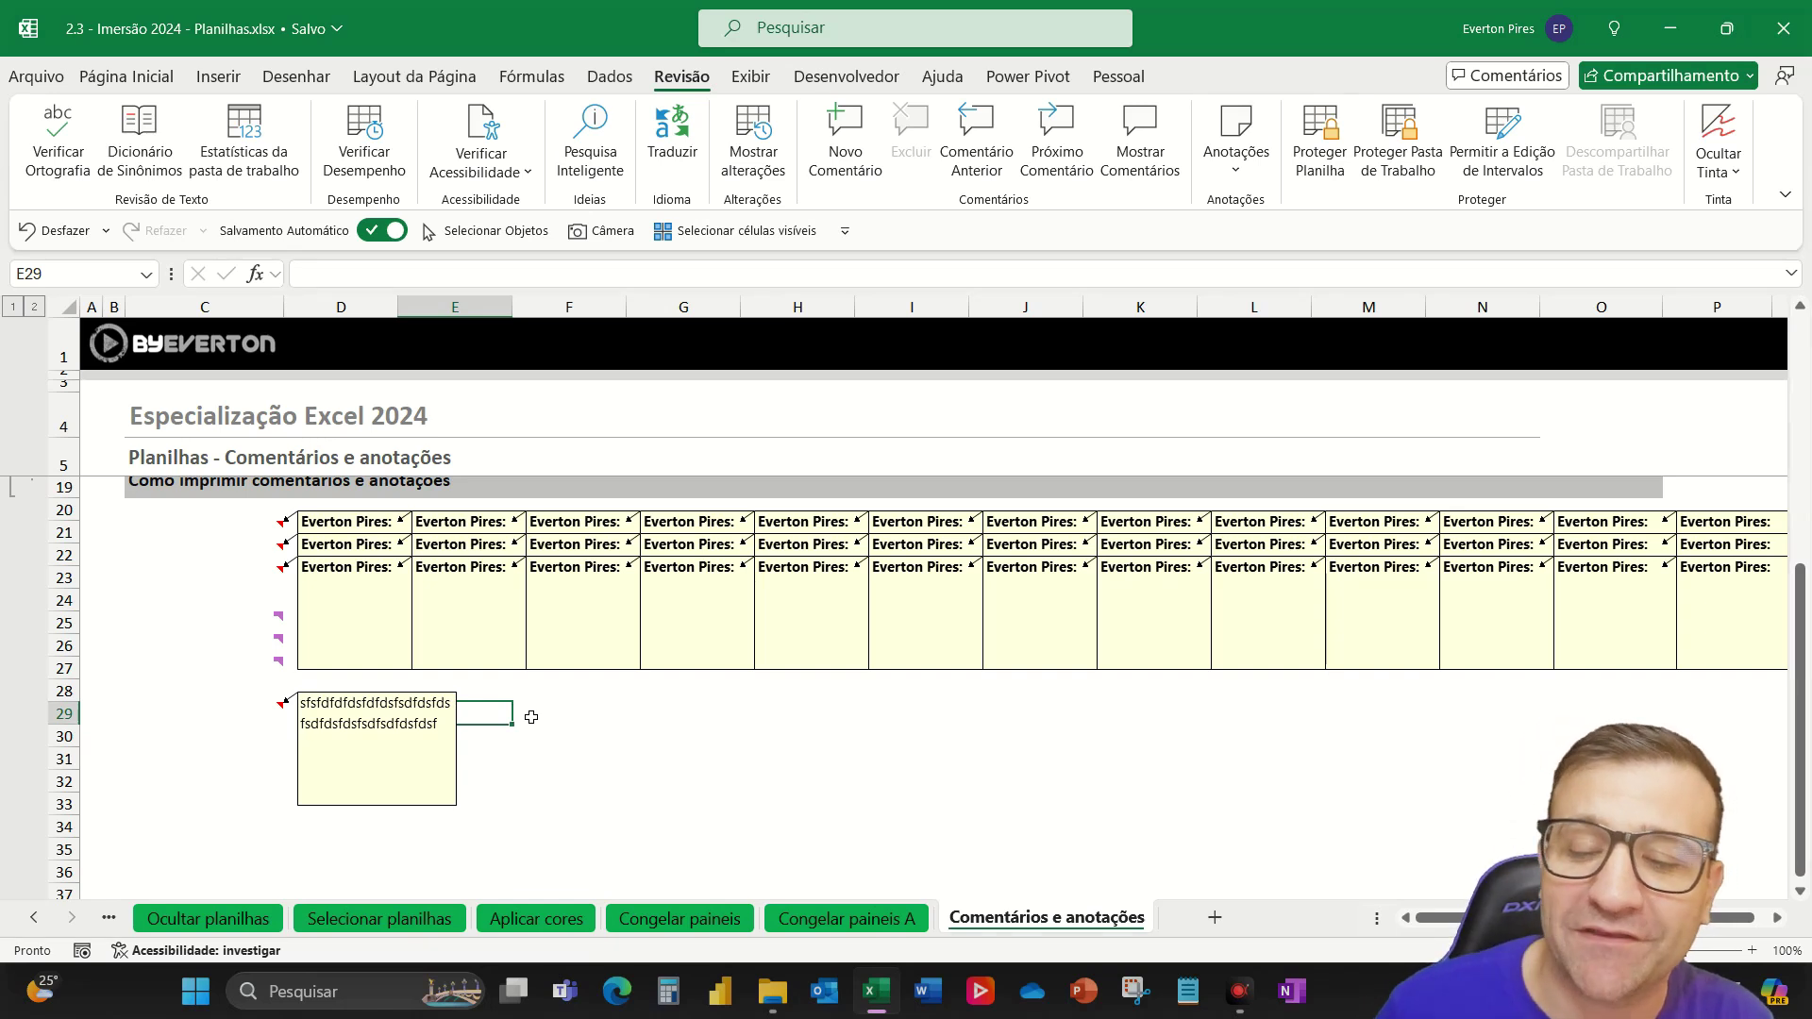
View the comment in cell E27, and check the print preview for the sheet's notes before returning to the sheet
mouse_move(490, 674)
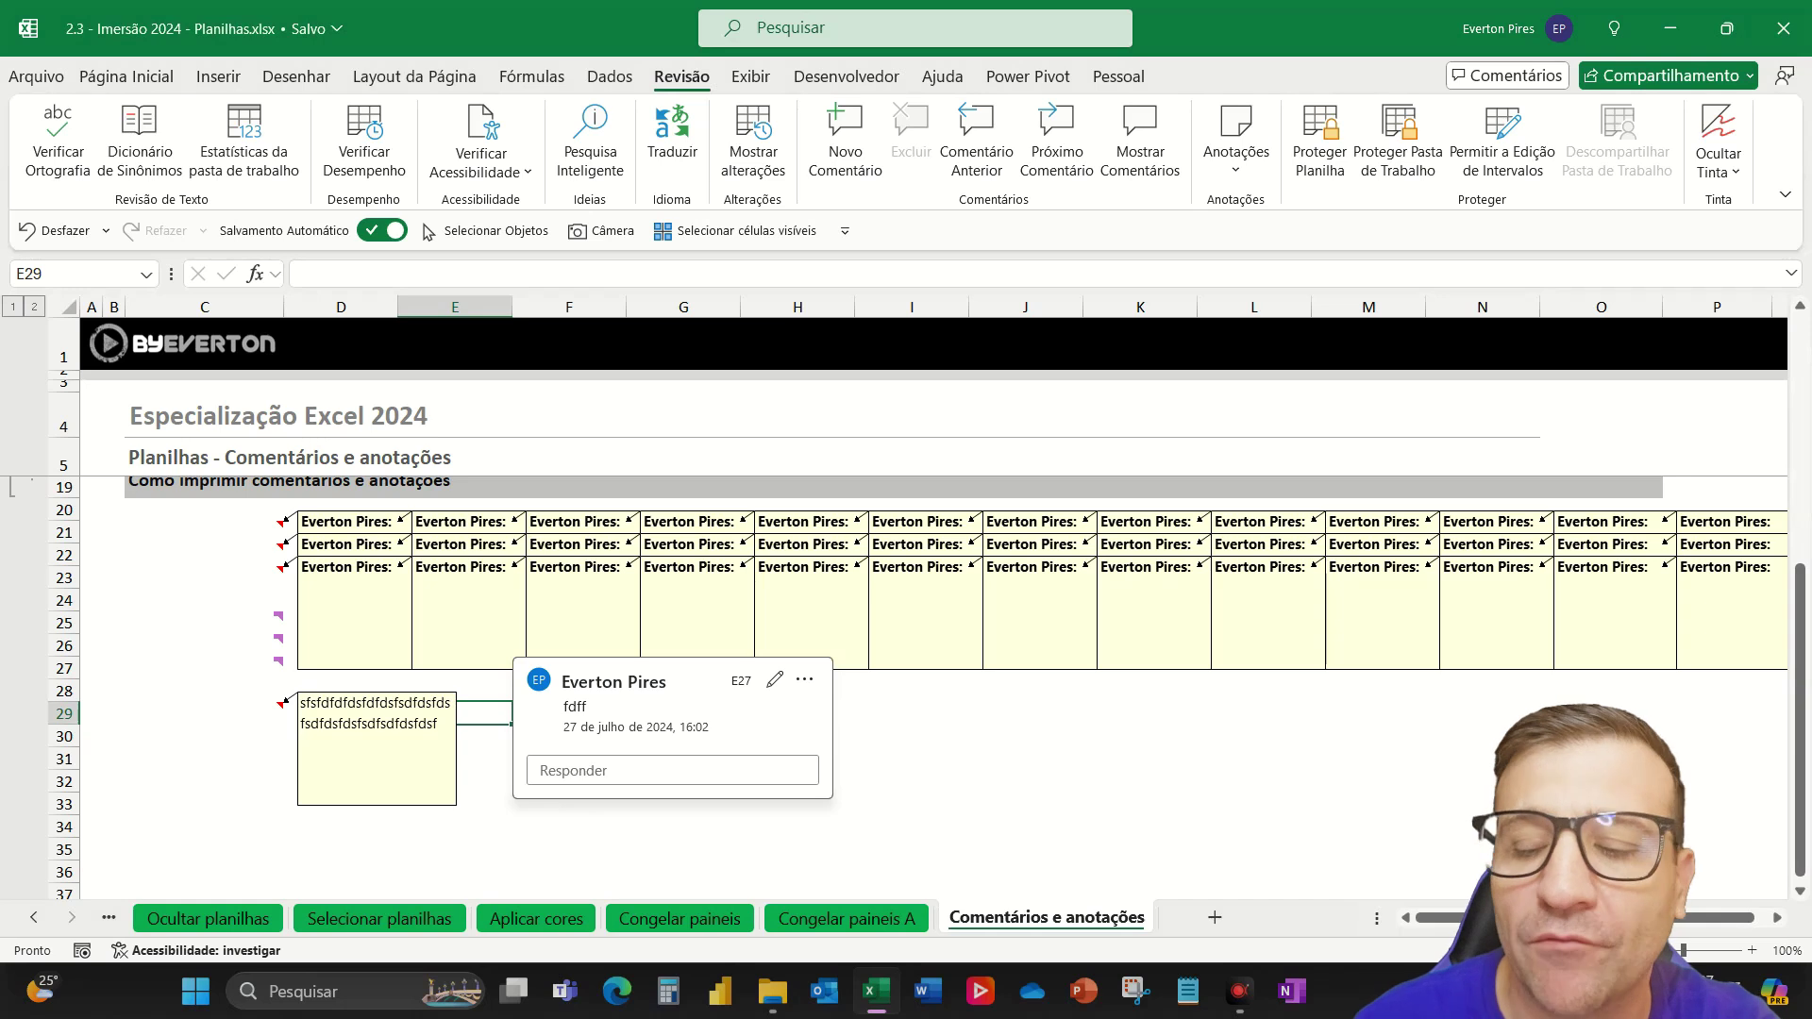
click(908, 714)
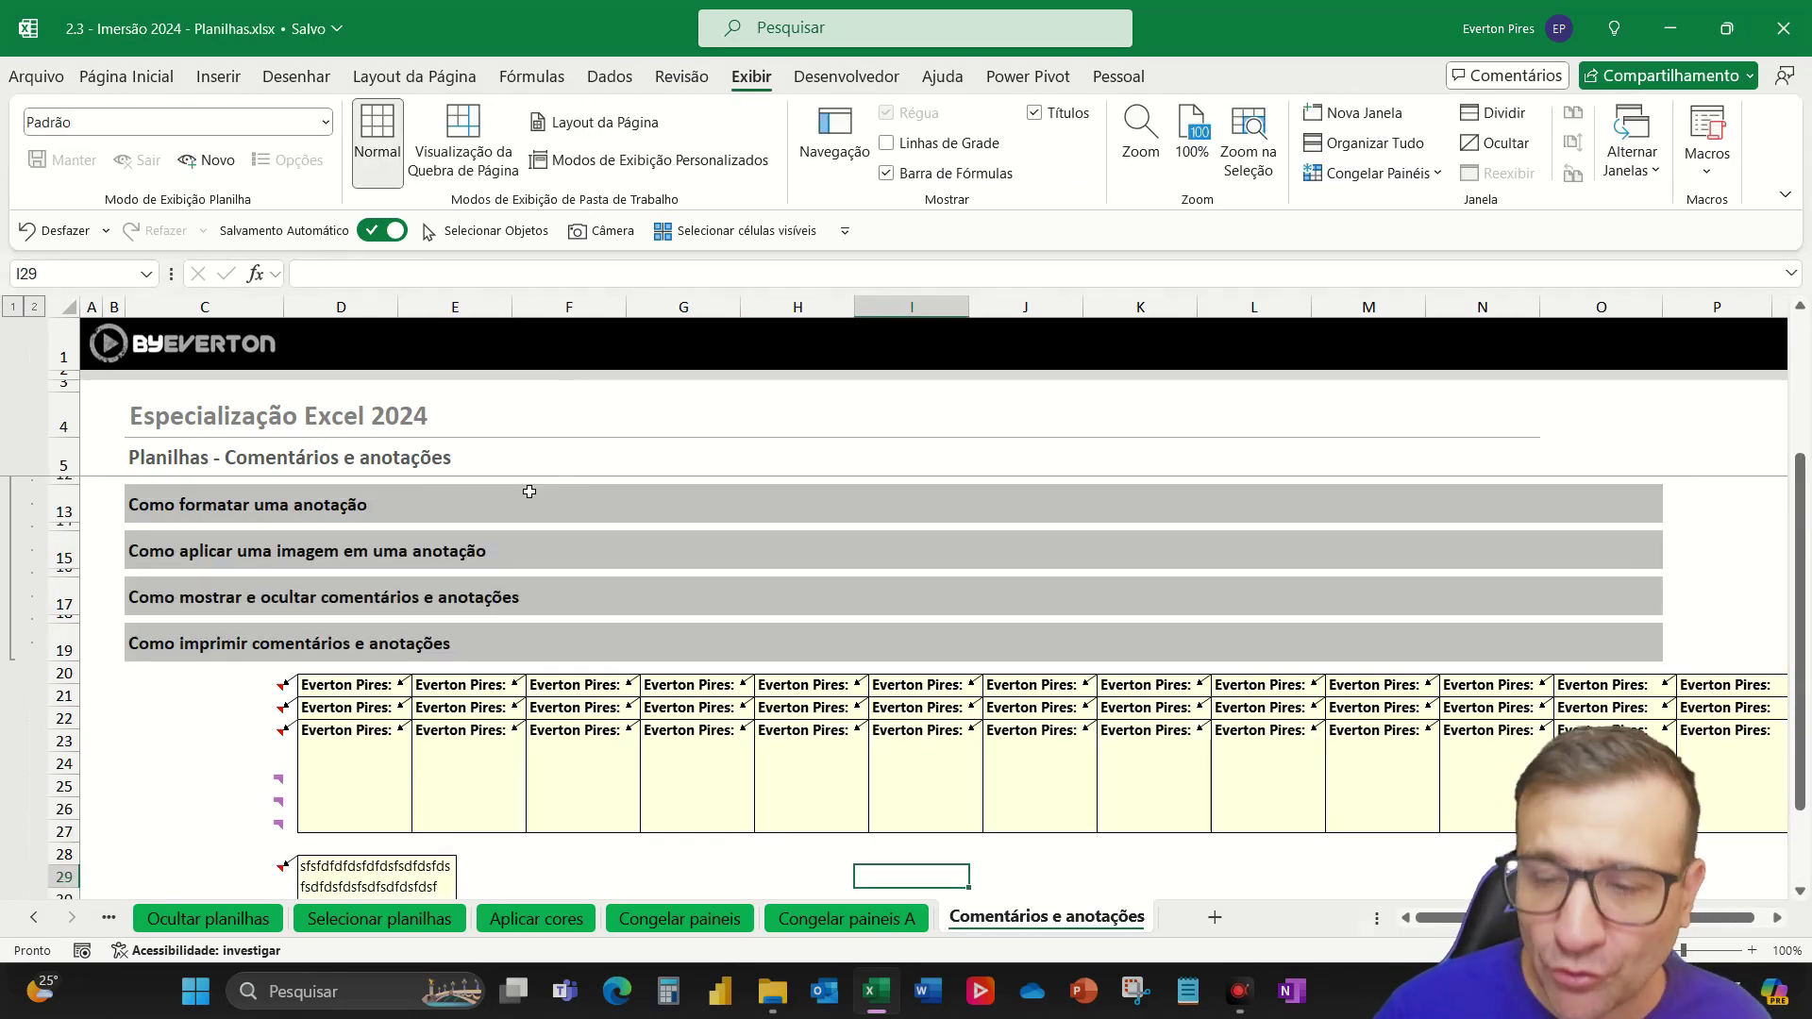
key(ctrl+p)
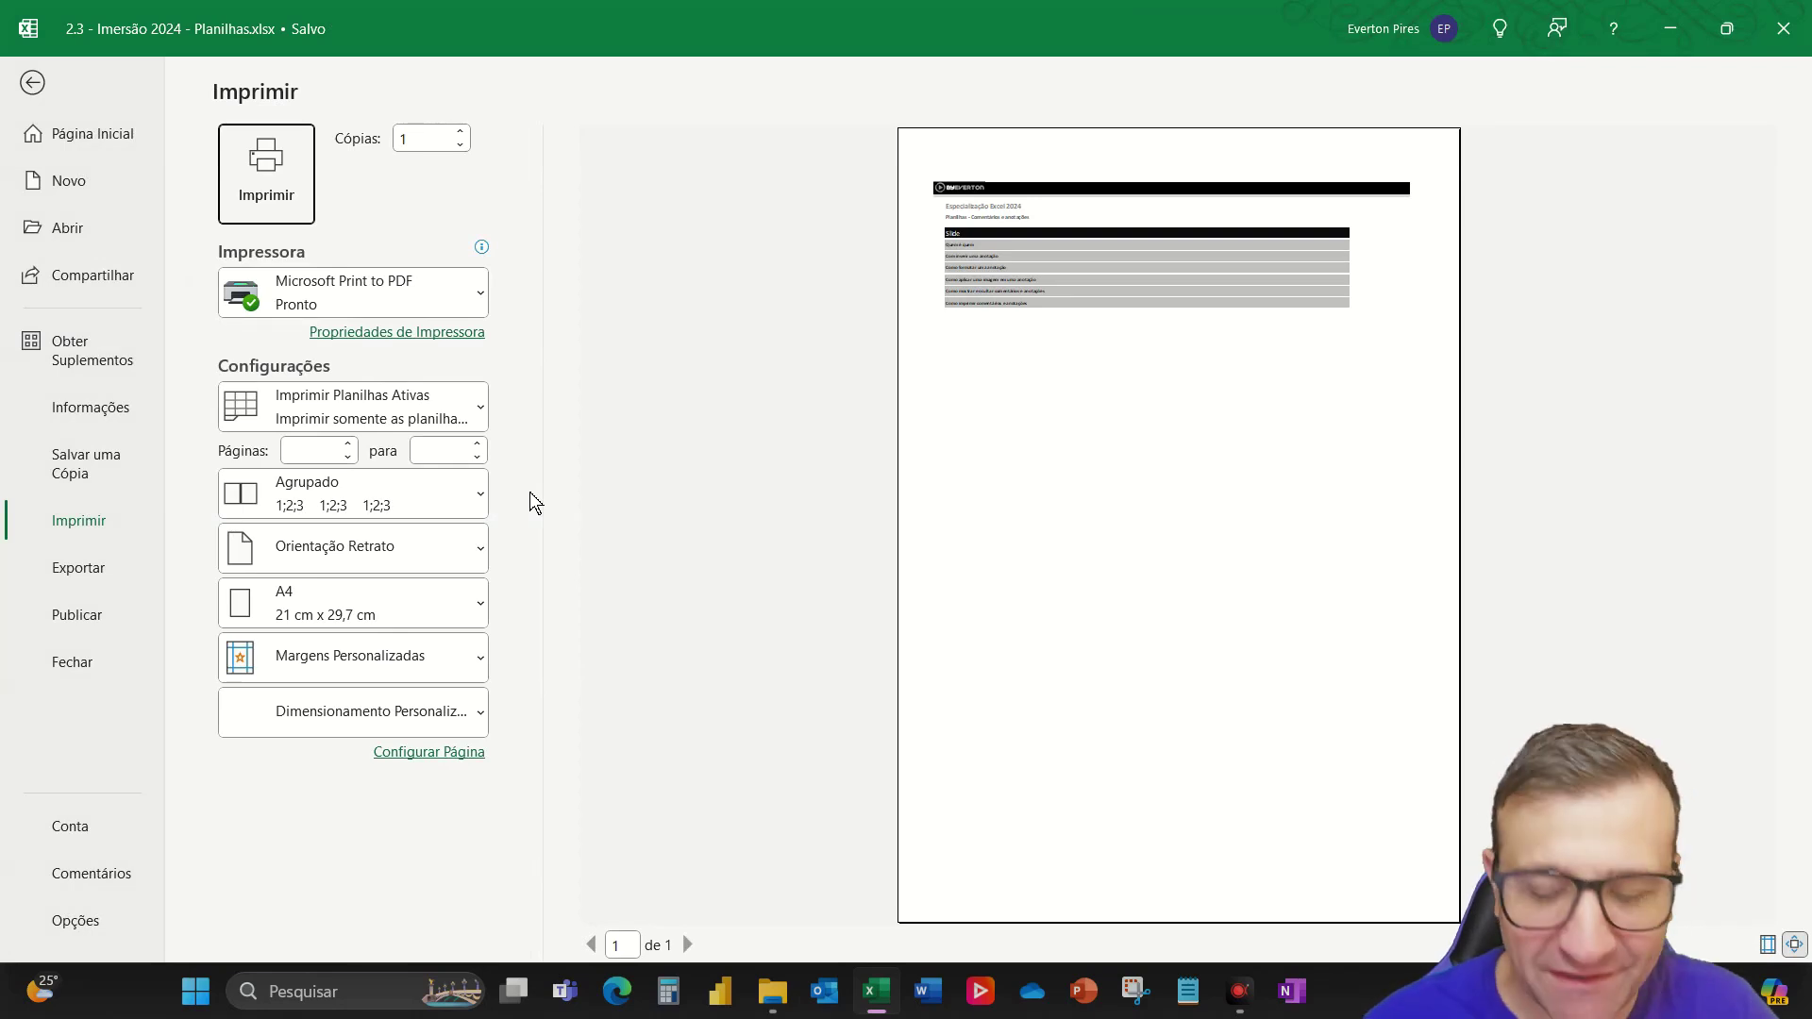
key(Escape)
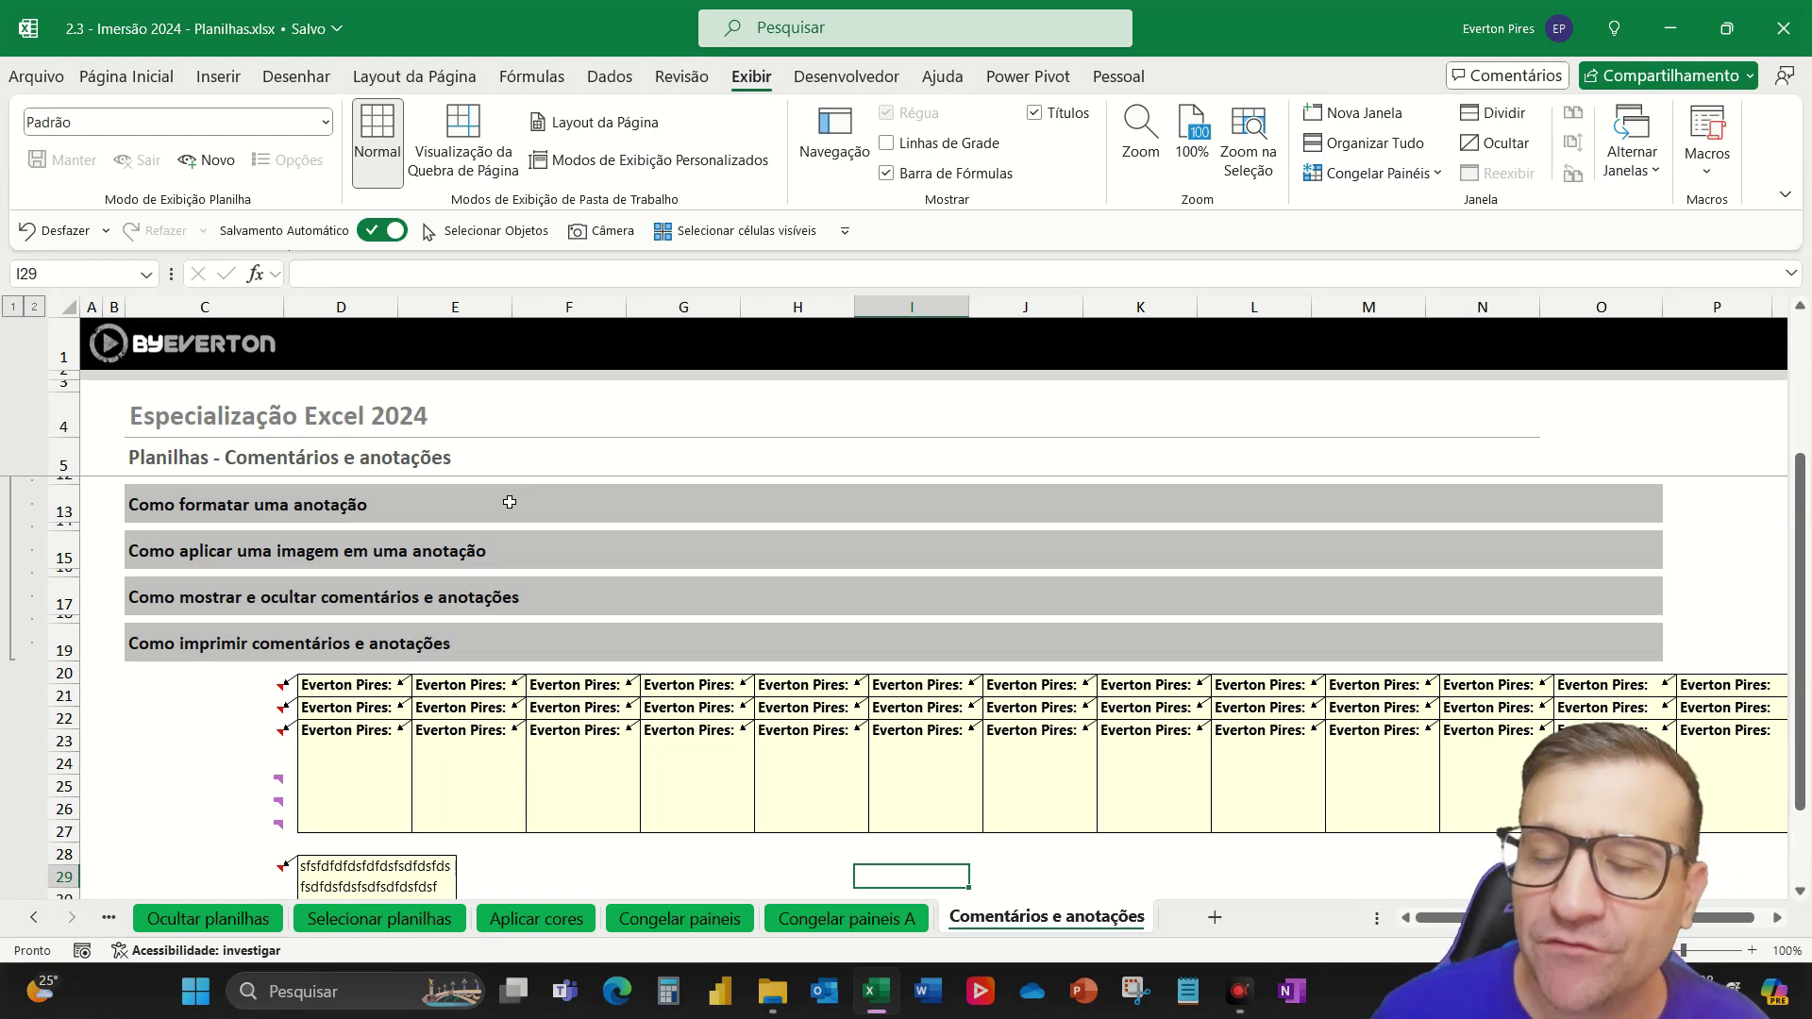
click(414, 76)
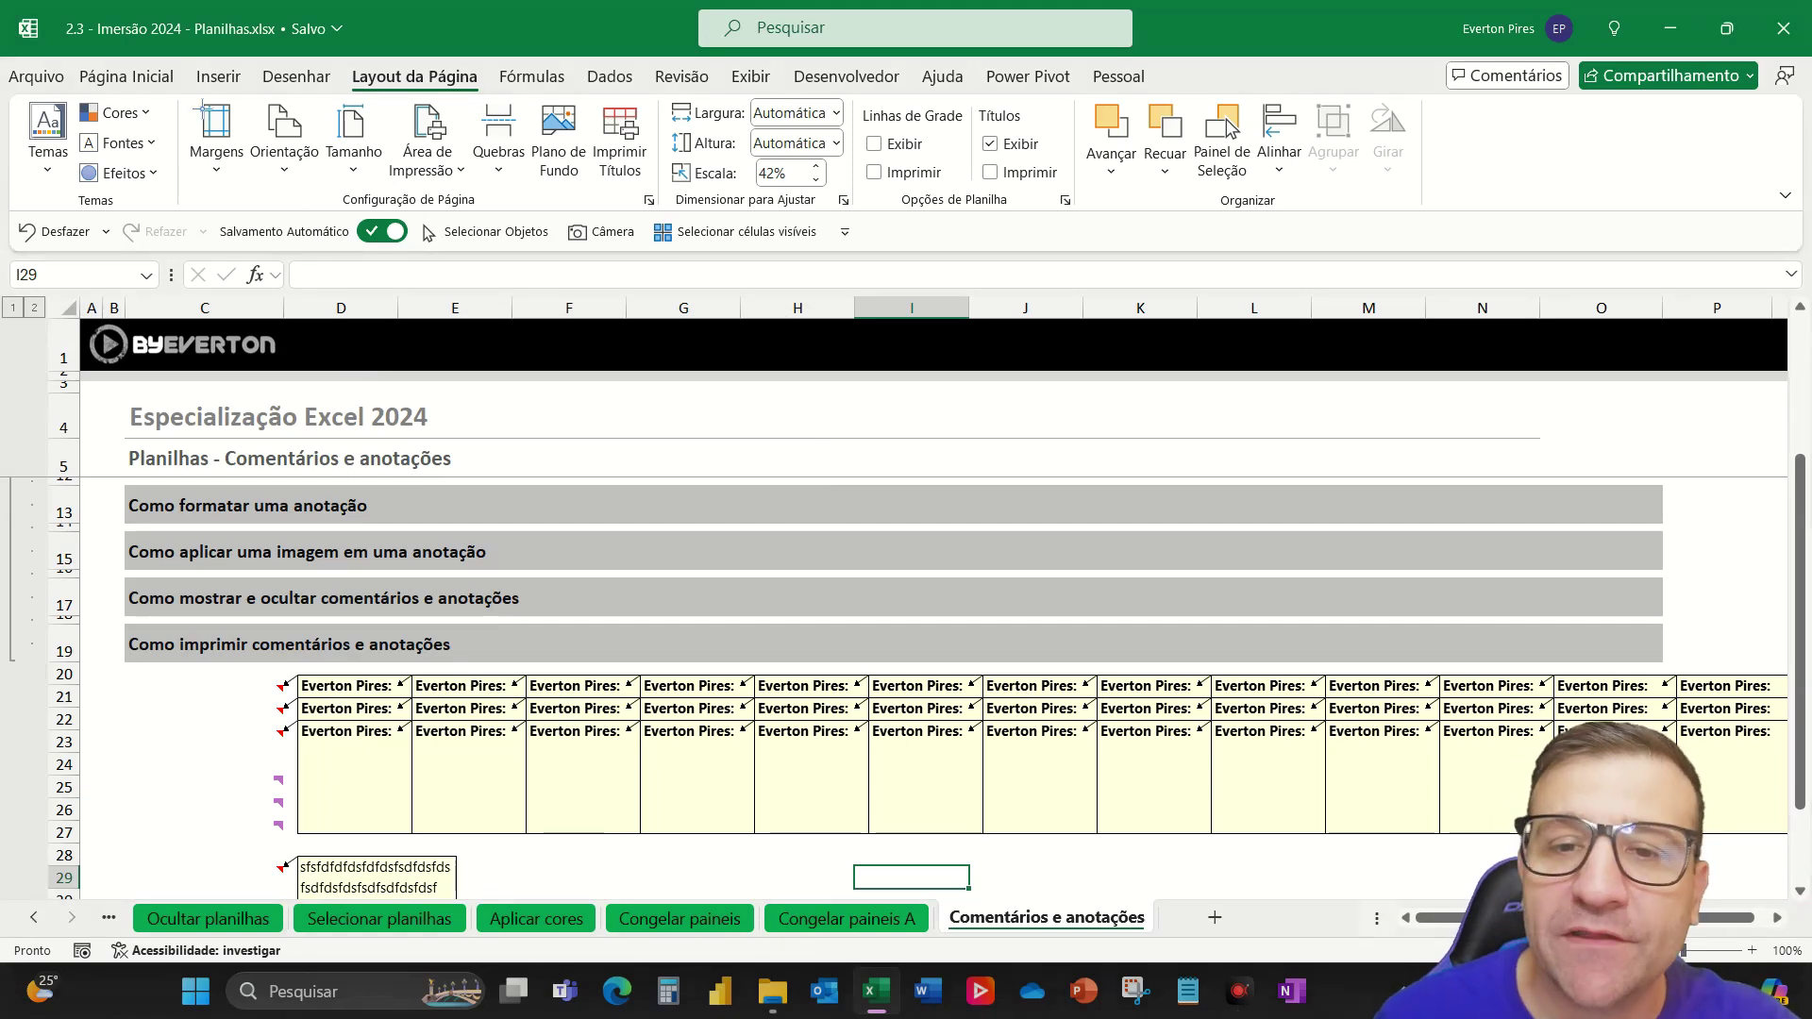
mouse_move(179, 93)
mouse_down()
mouse_move(378, 191)
mouse_move(671, 216)
mouse_up()
key(Escape)
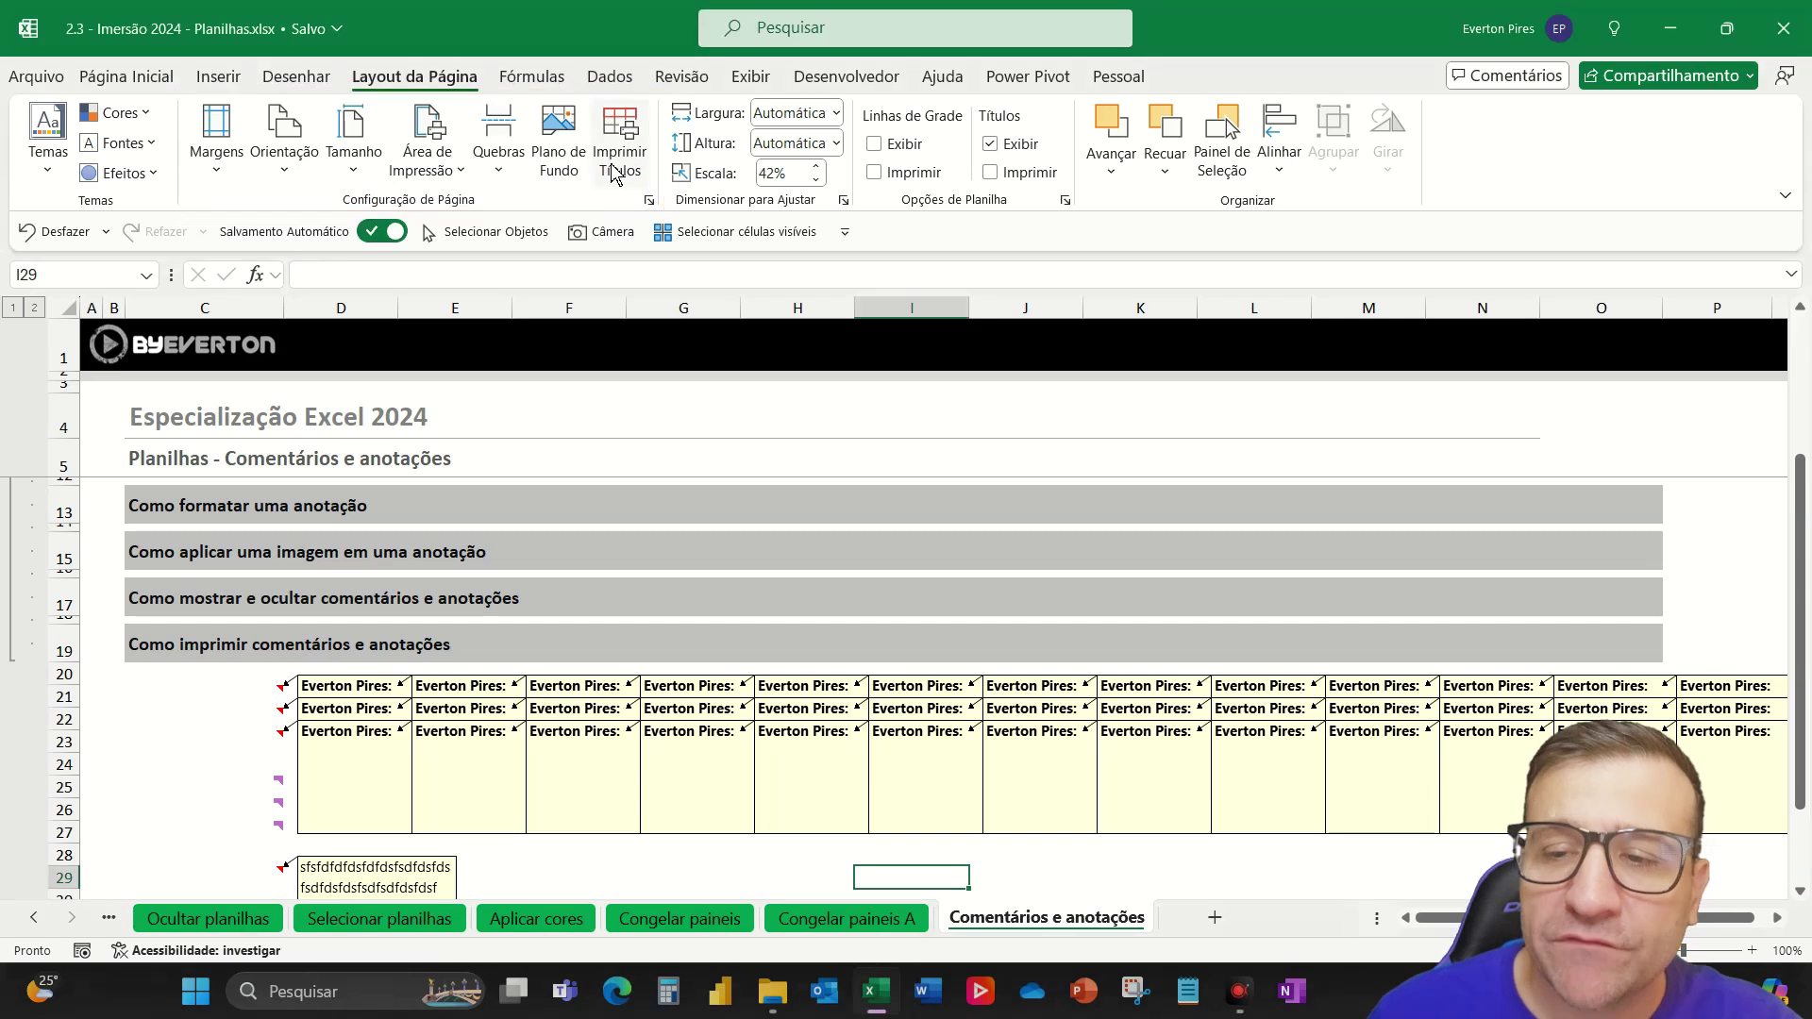
key(ctrl)
key(ctrl)
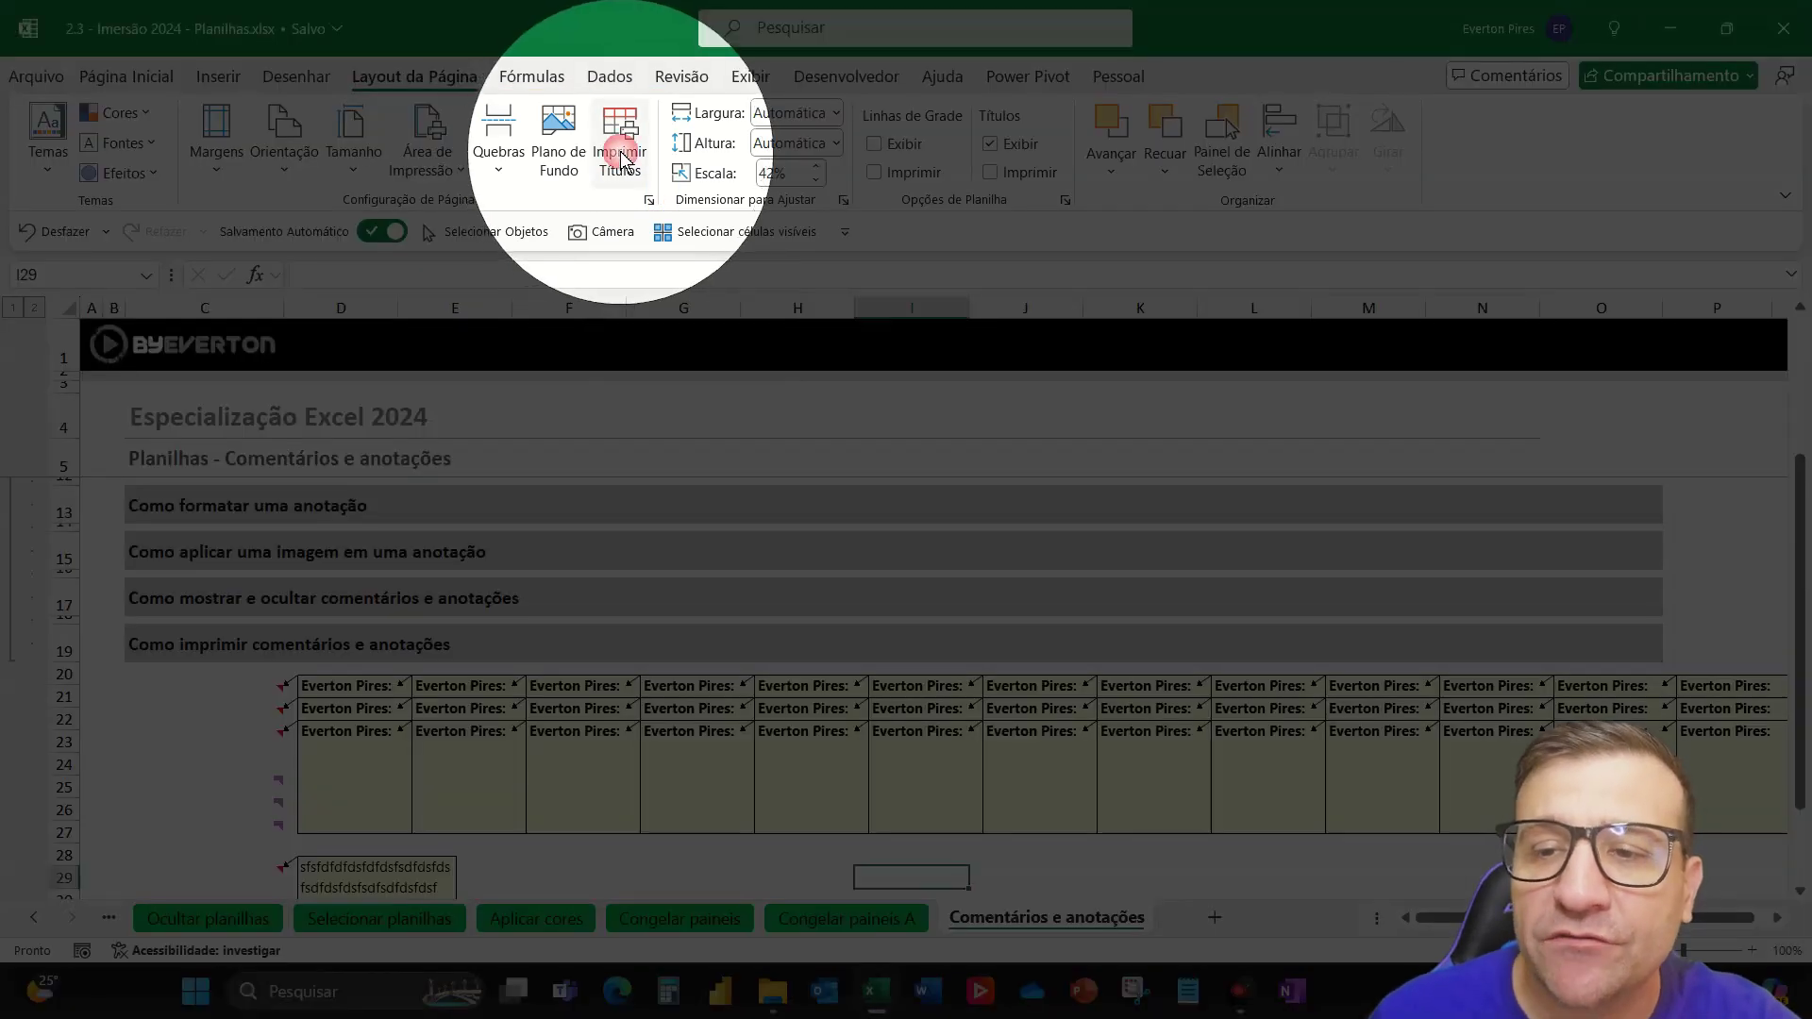
click(621, 159)
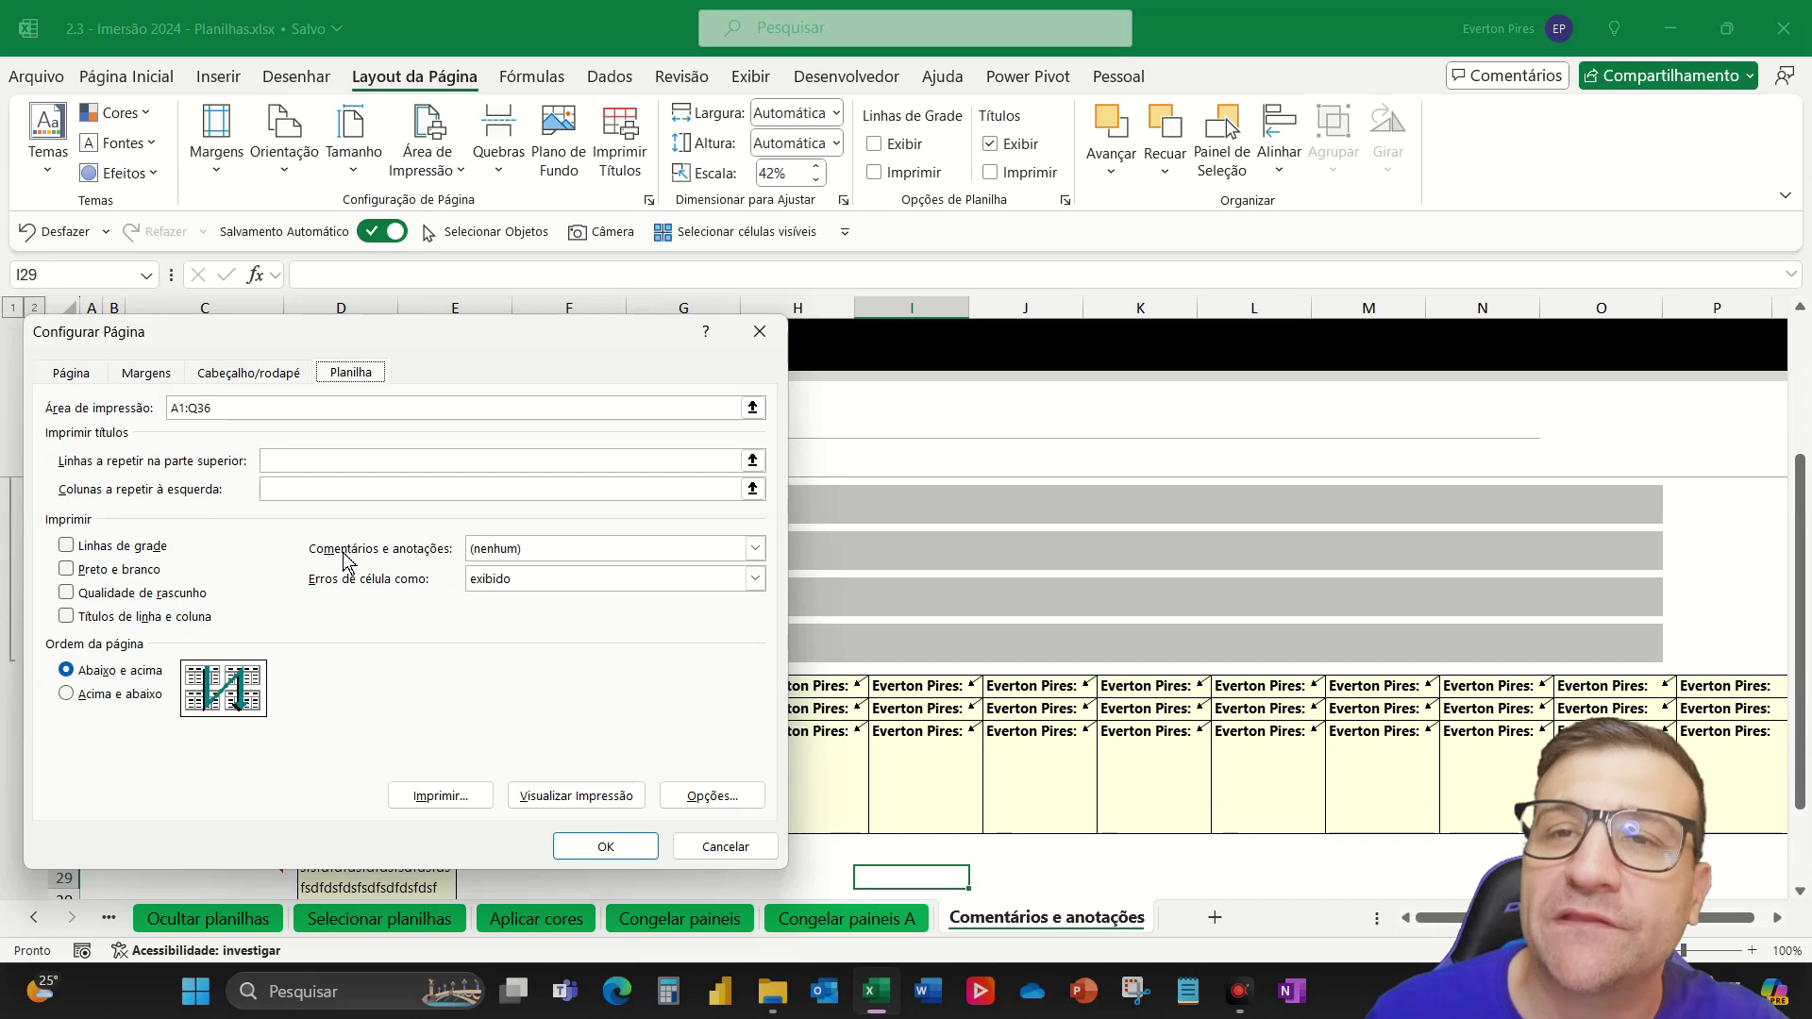
click(755, 330)
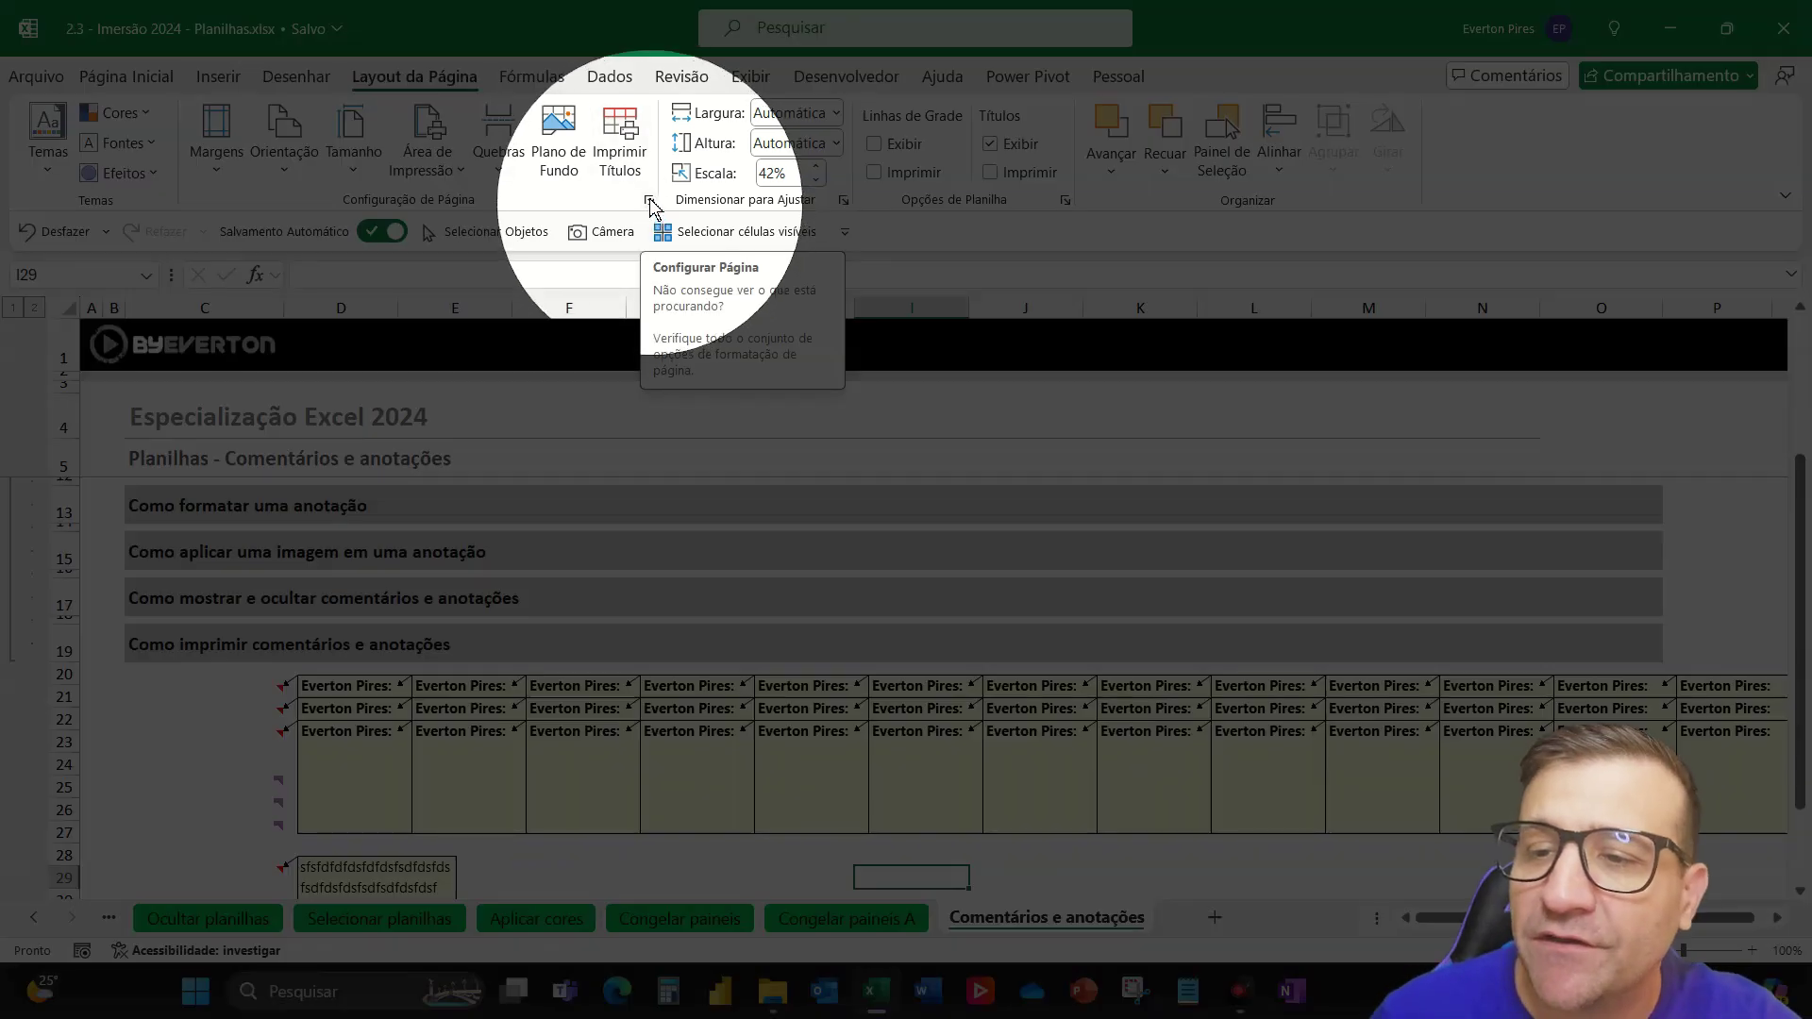
In the page setup's sheet options, set comments and notes to print as displayed on the sheet
click(649, 201)
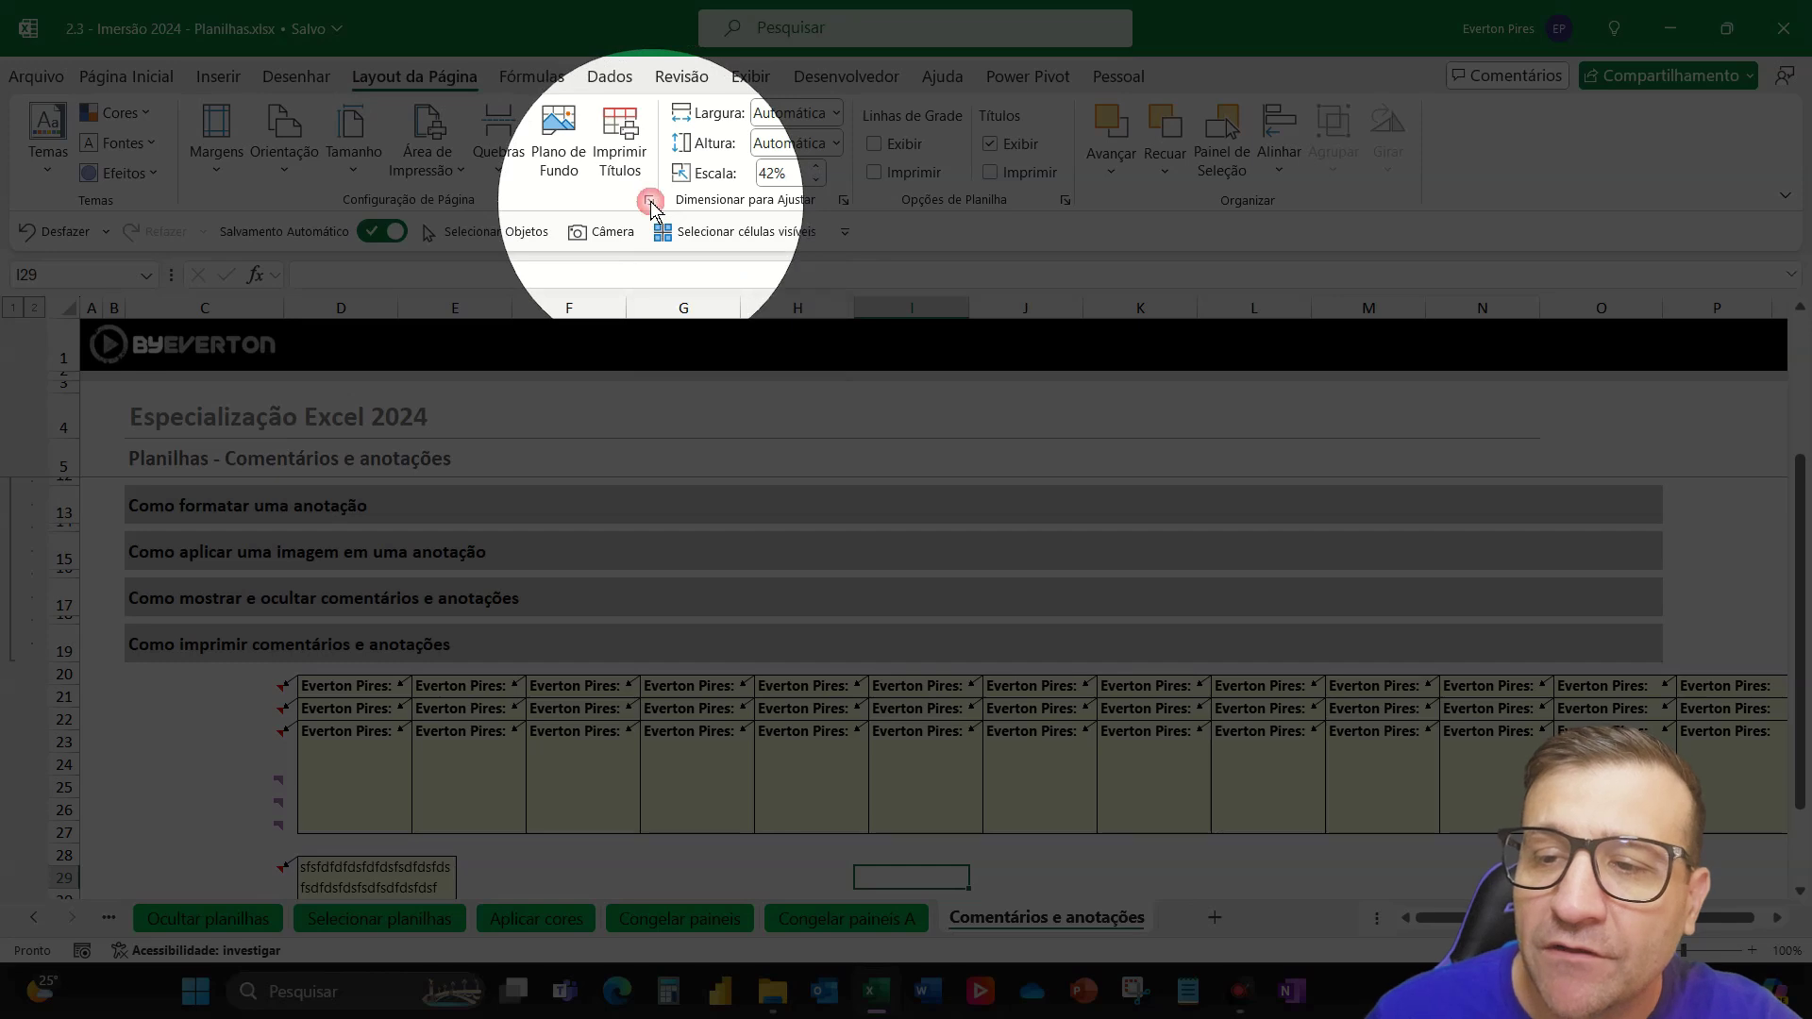
drag(505, 336, 557, 222)
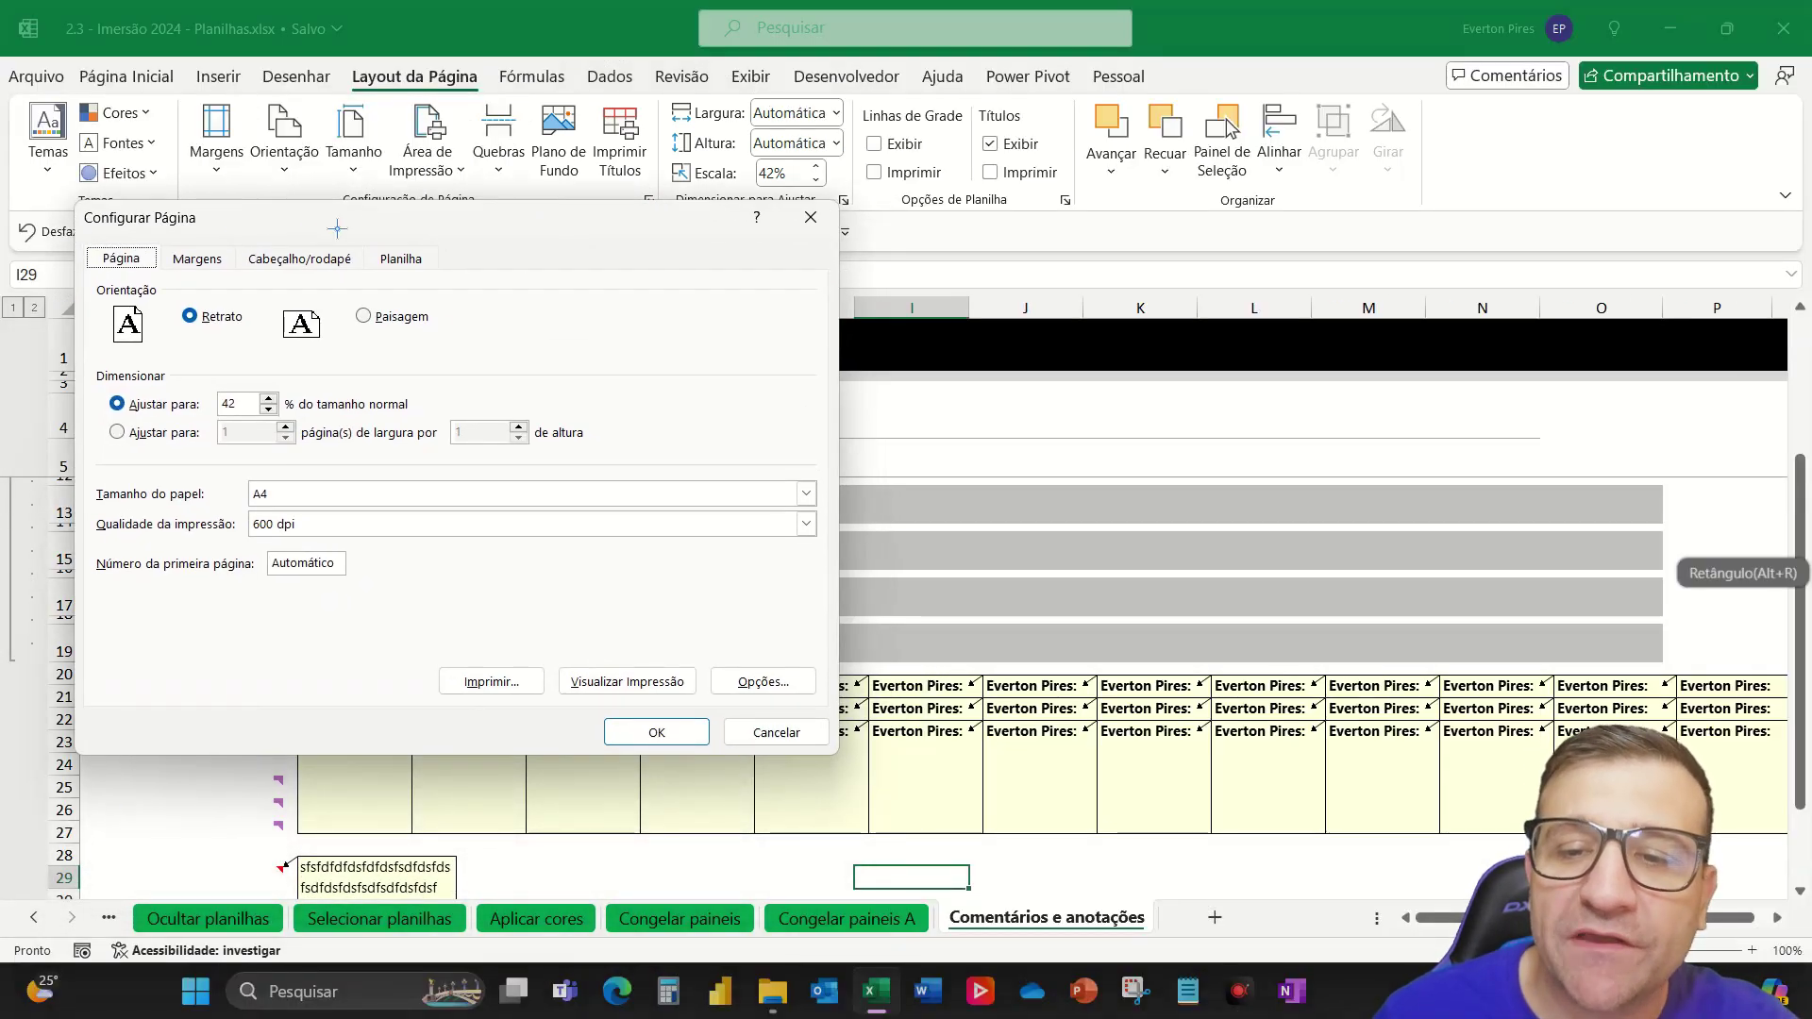
drag(353, 224, 458, 283)
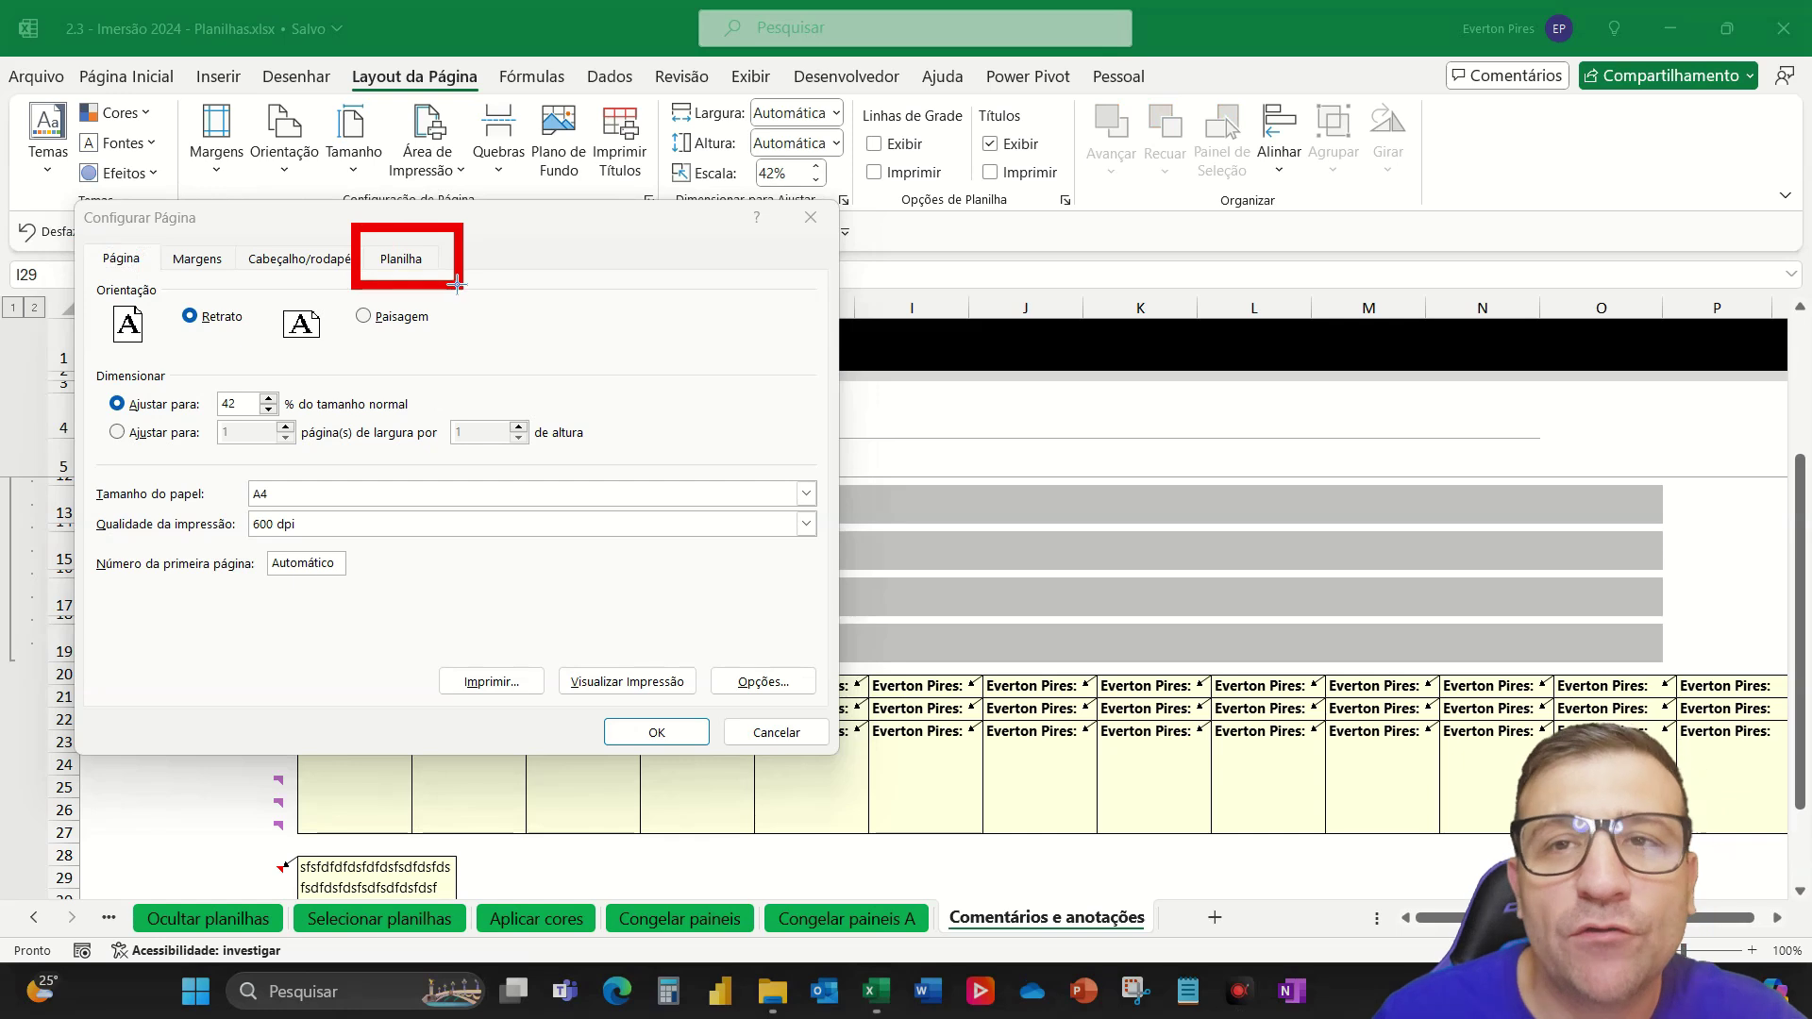
key(Escape)
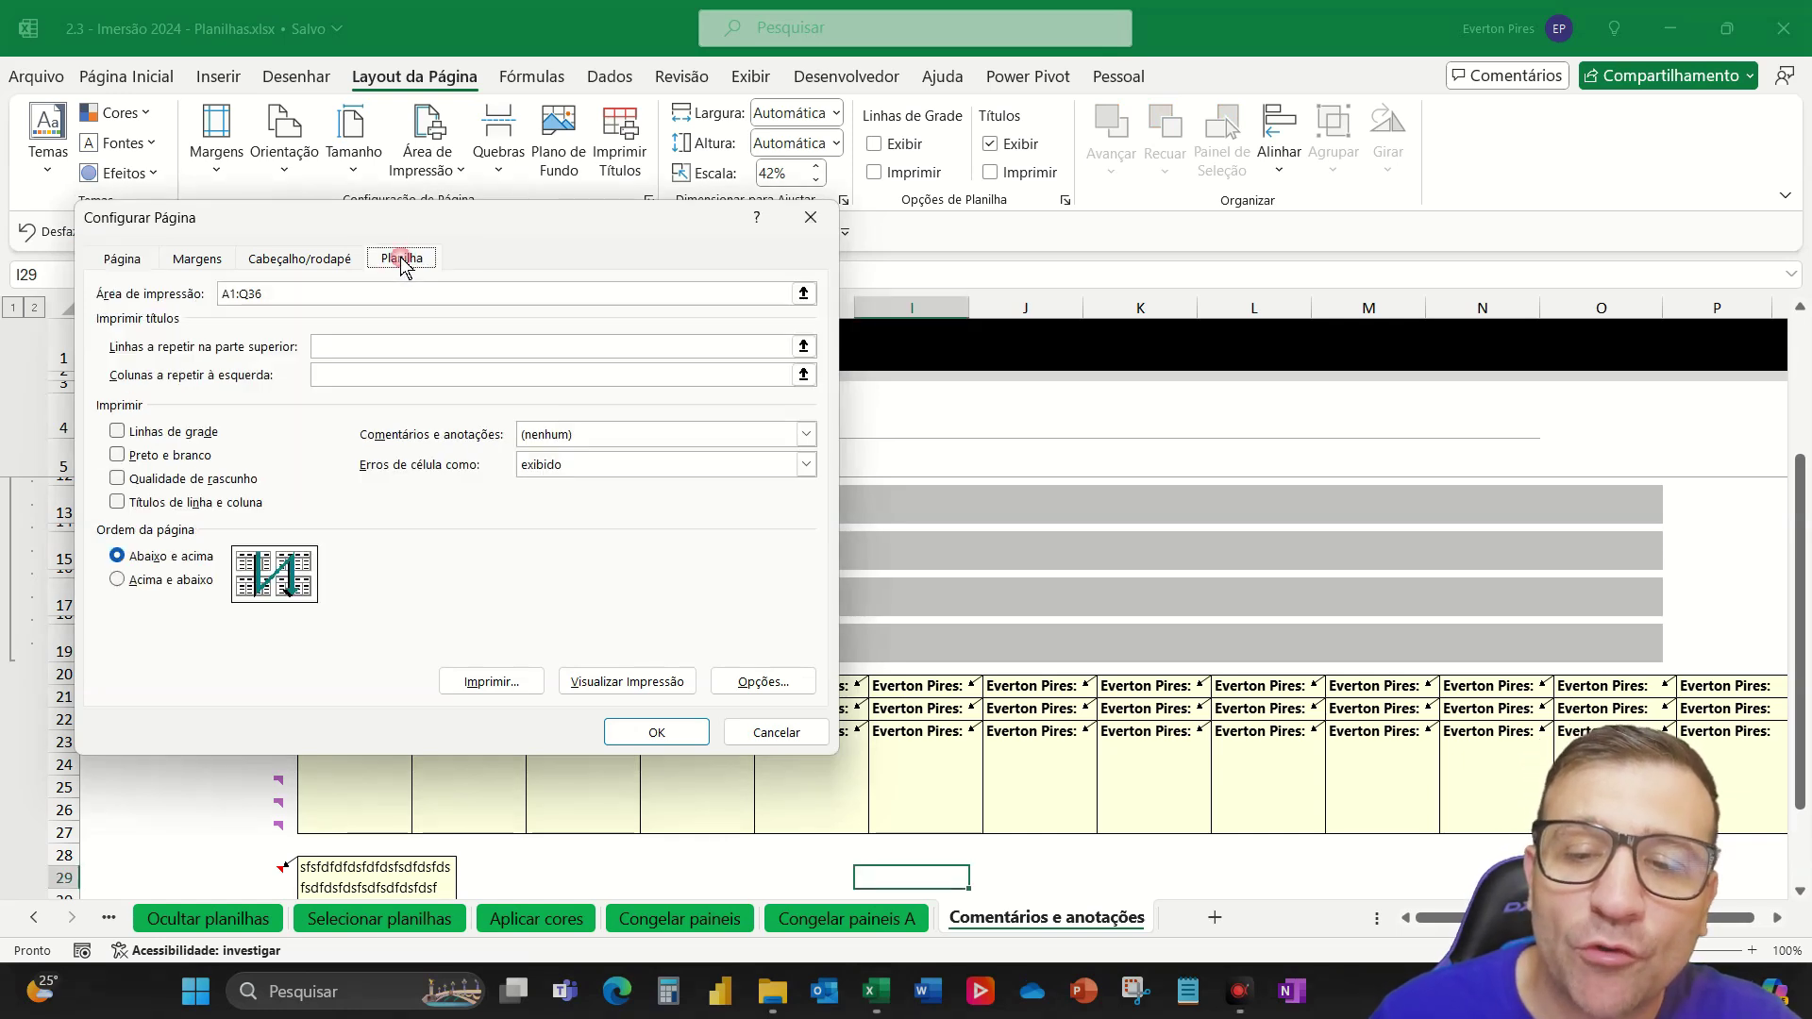
click(406, 265)
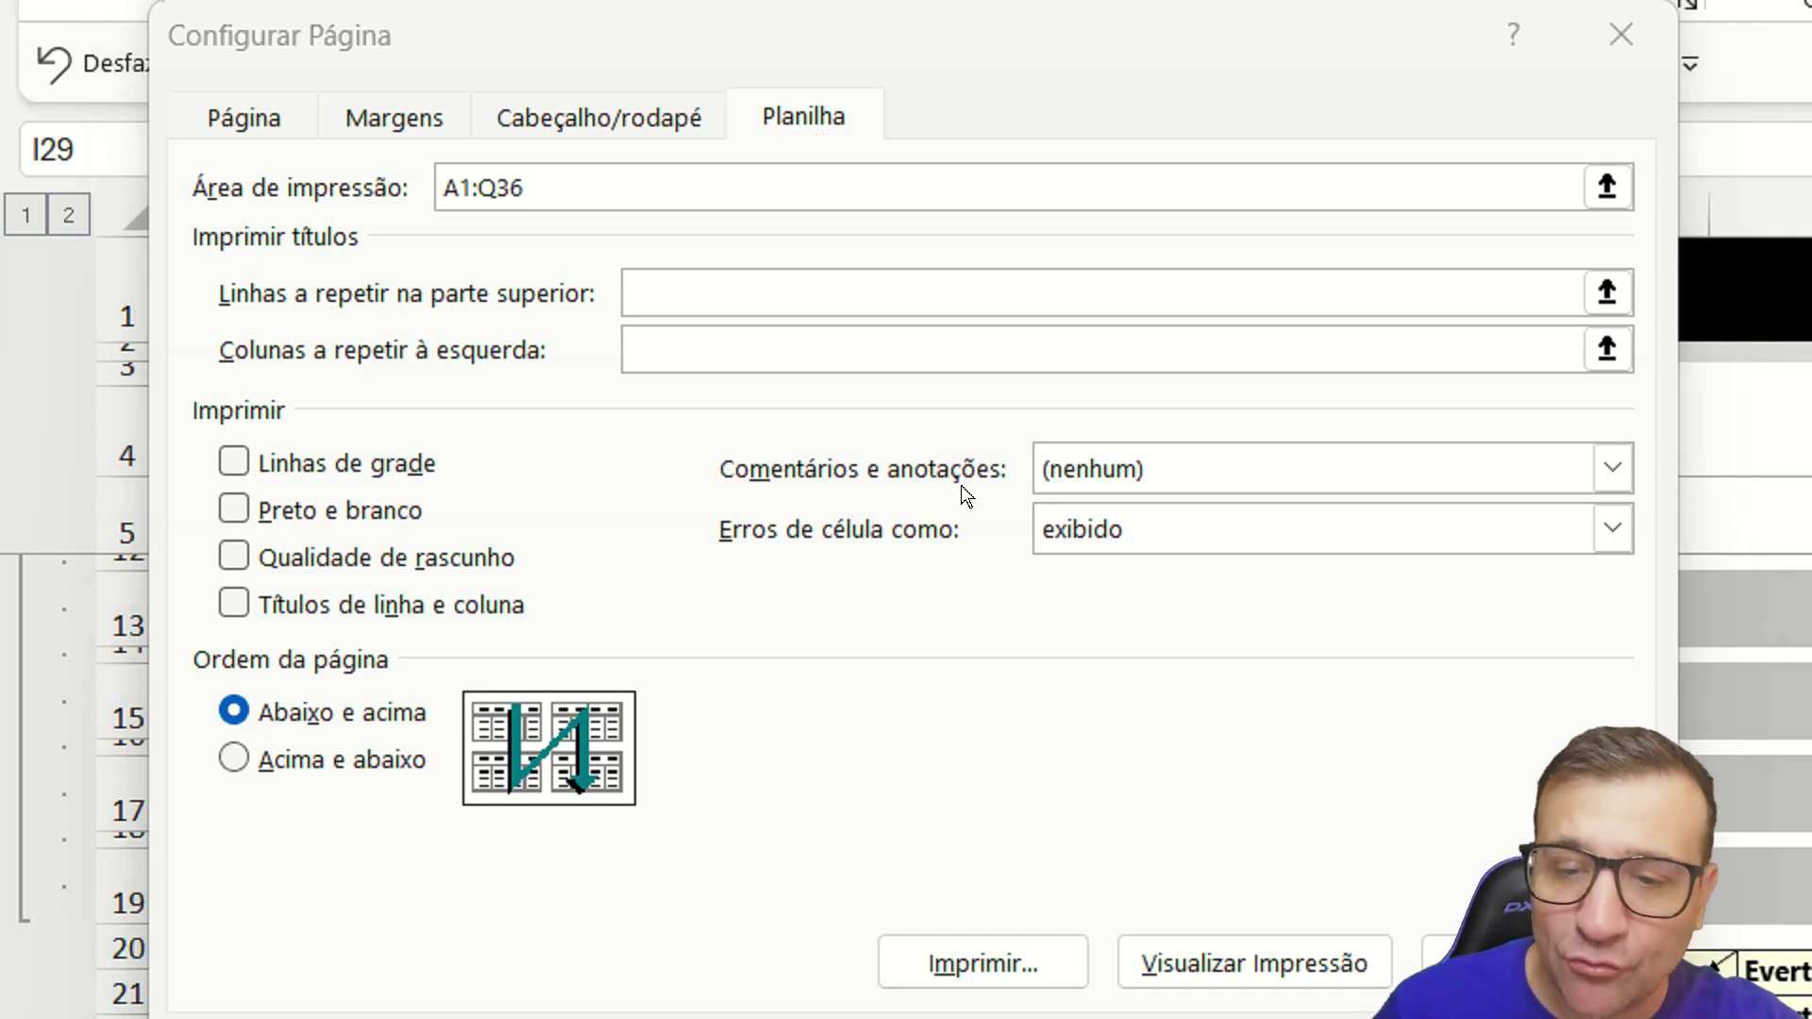
mouse_move(651, 390)
mouse_down()
mouse_move(720, 437)
mouse_move(1371, 561)
mouse_move(1668, 514)
mouse_up()
key(Escape)
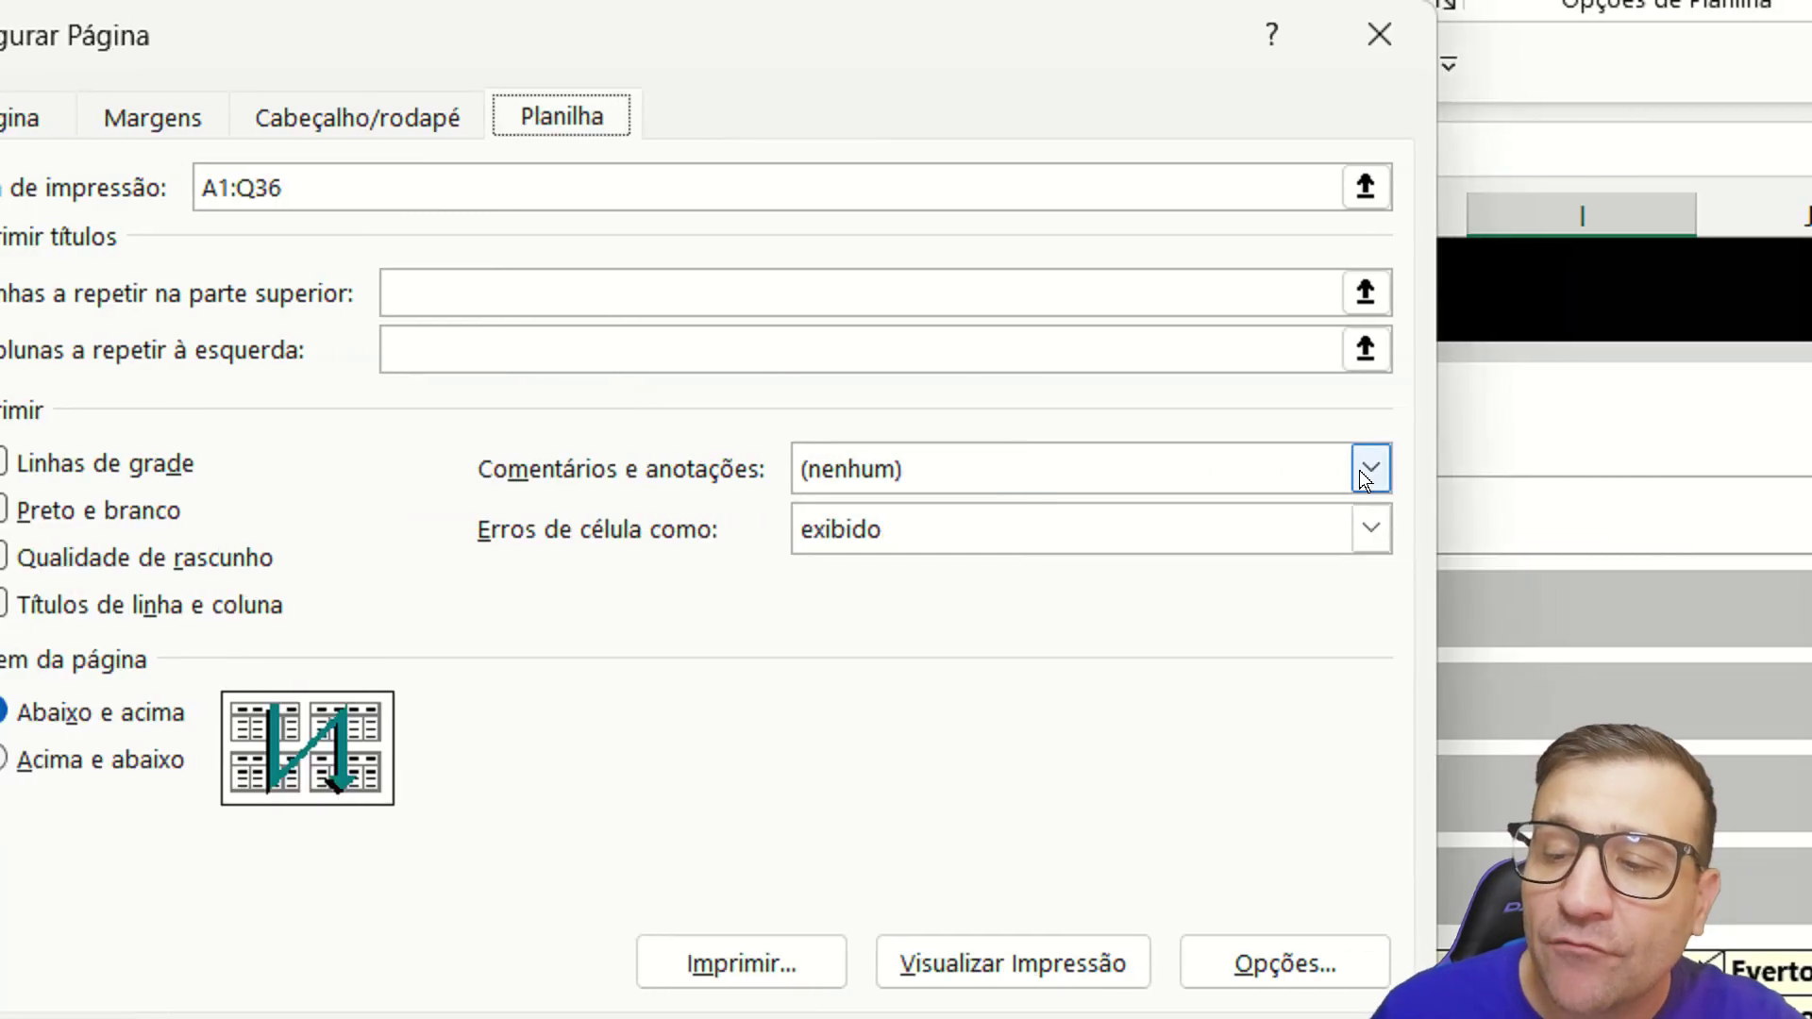
click(1612, 468)
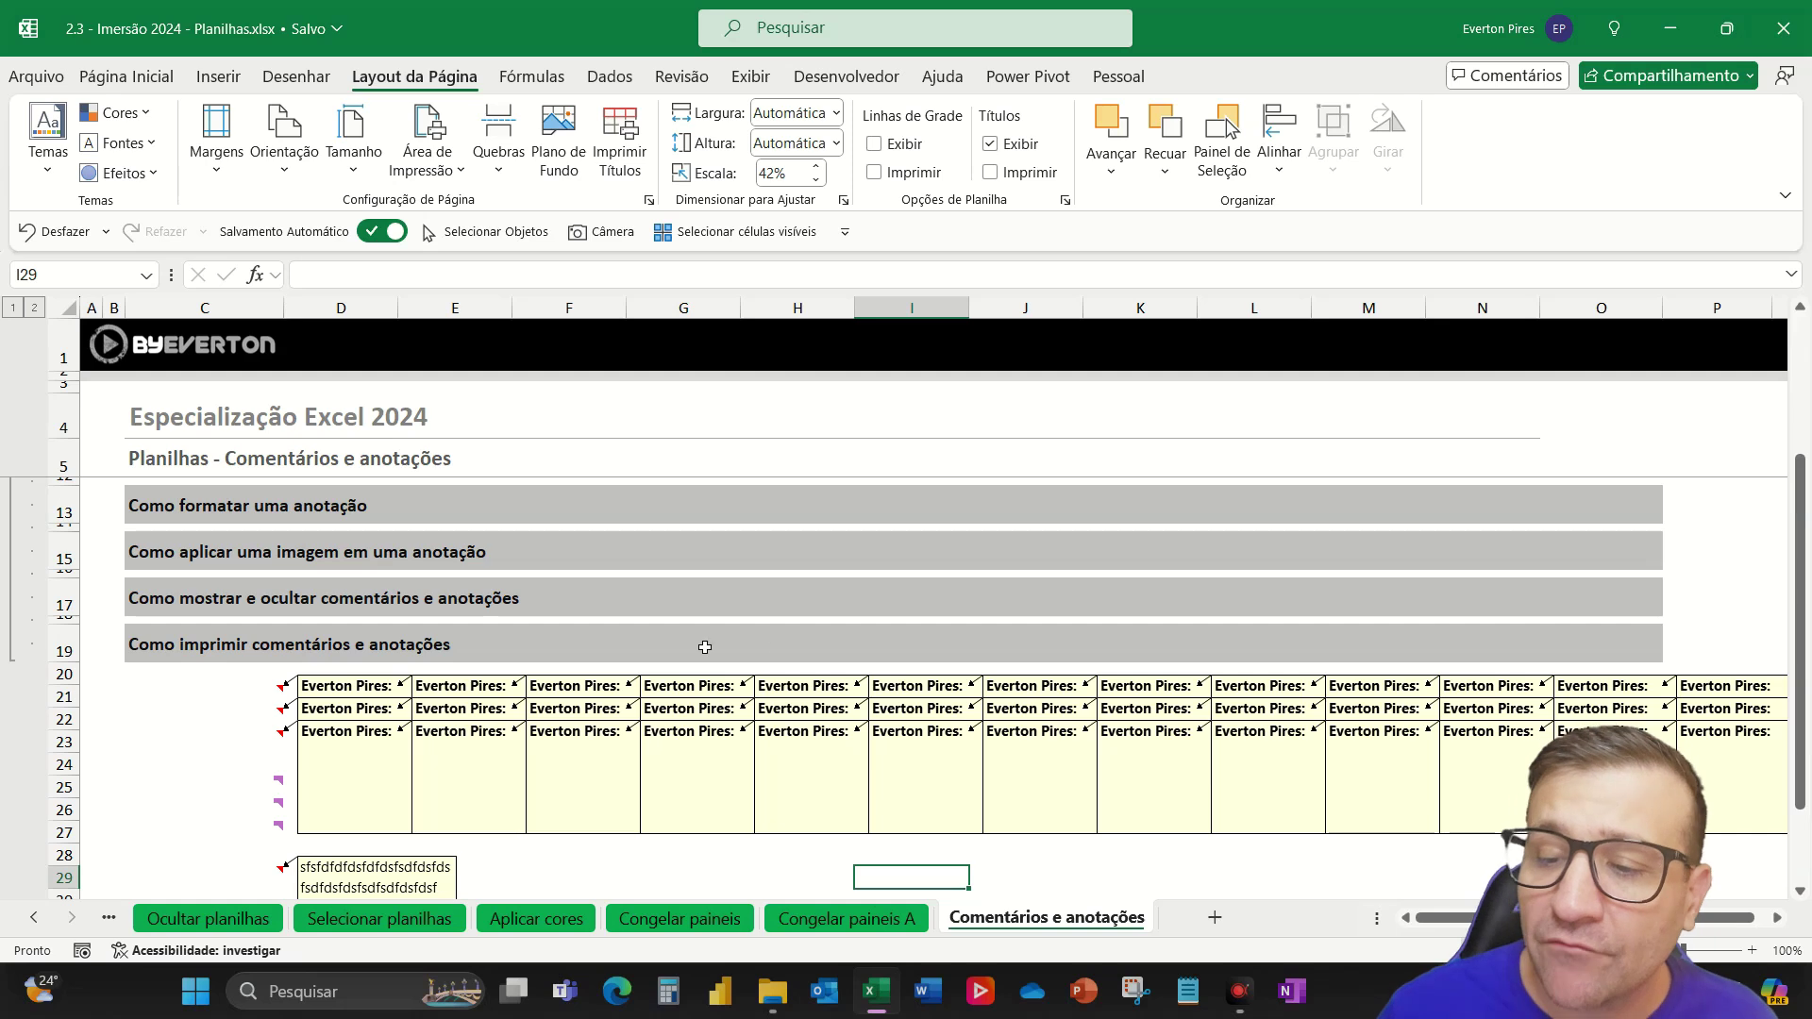
Open the print preview again and examine how the displayed notes are placed on the page
key(ctrl+p)
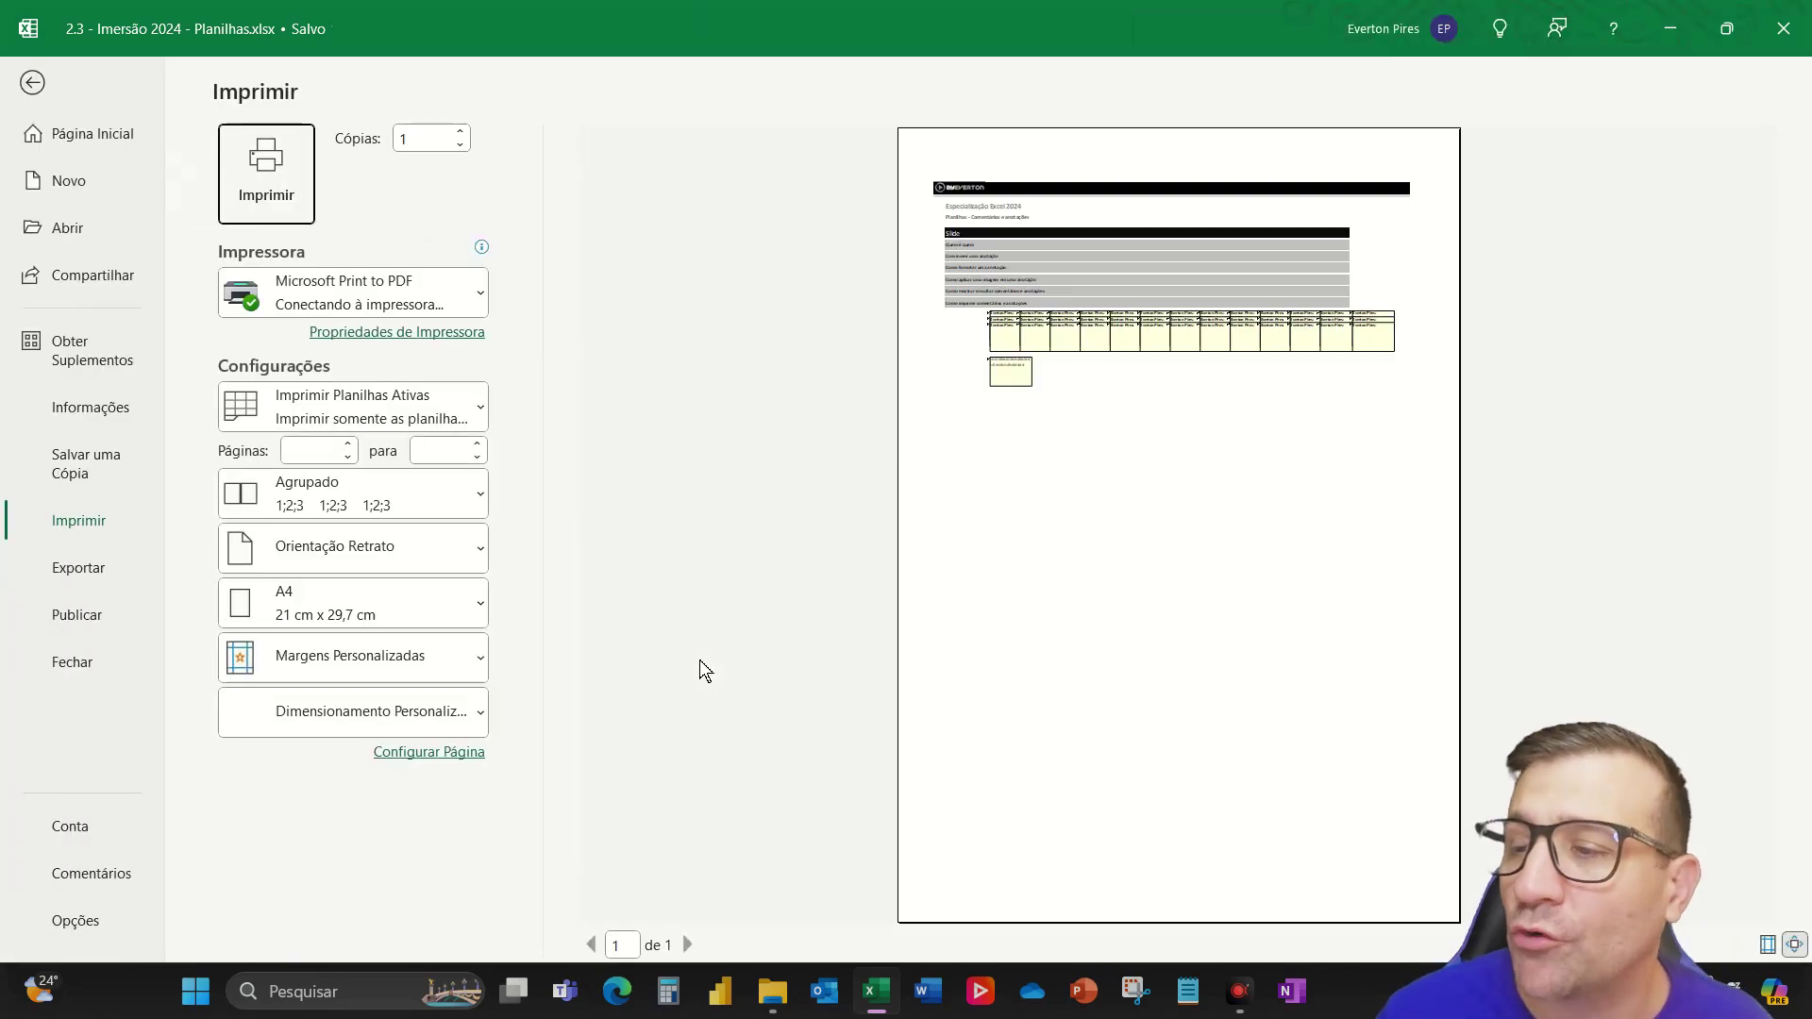
key(ctrl)
key(ctrl)
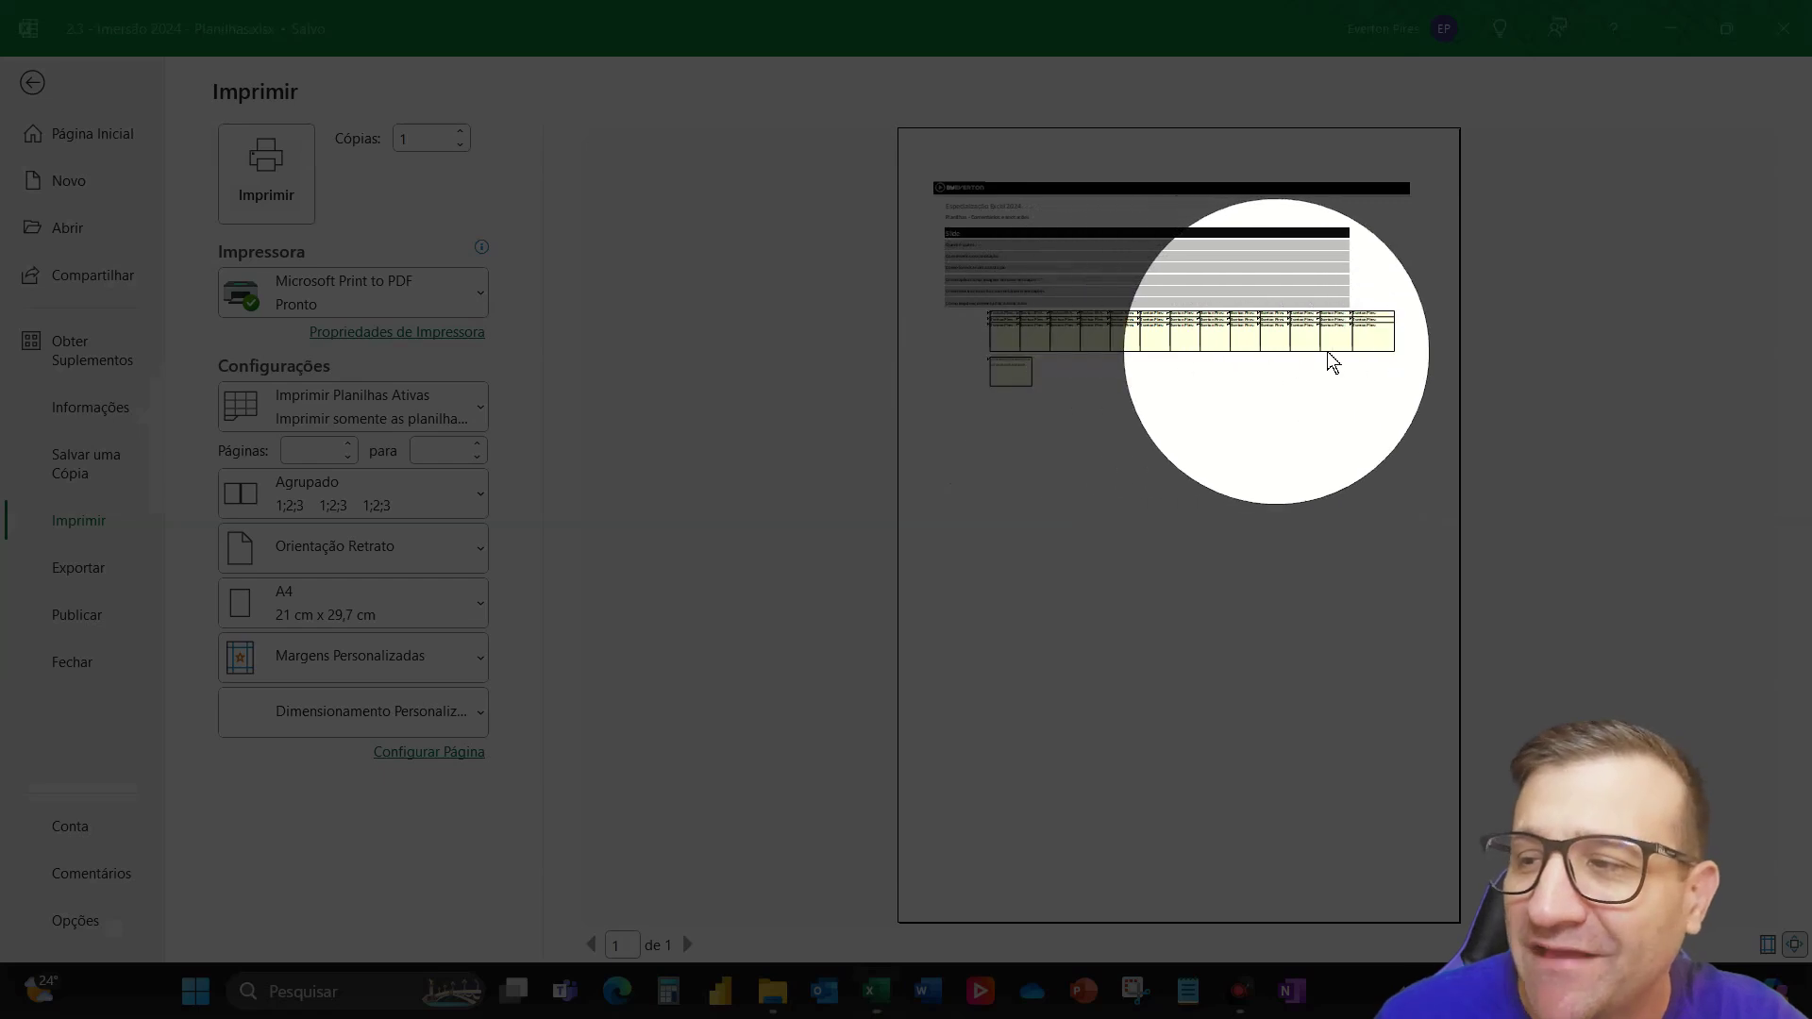
key(ctrl)
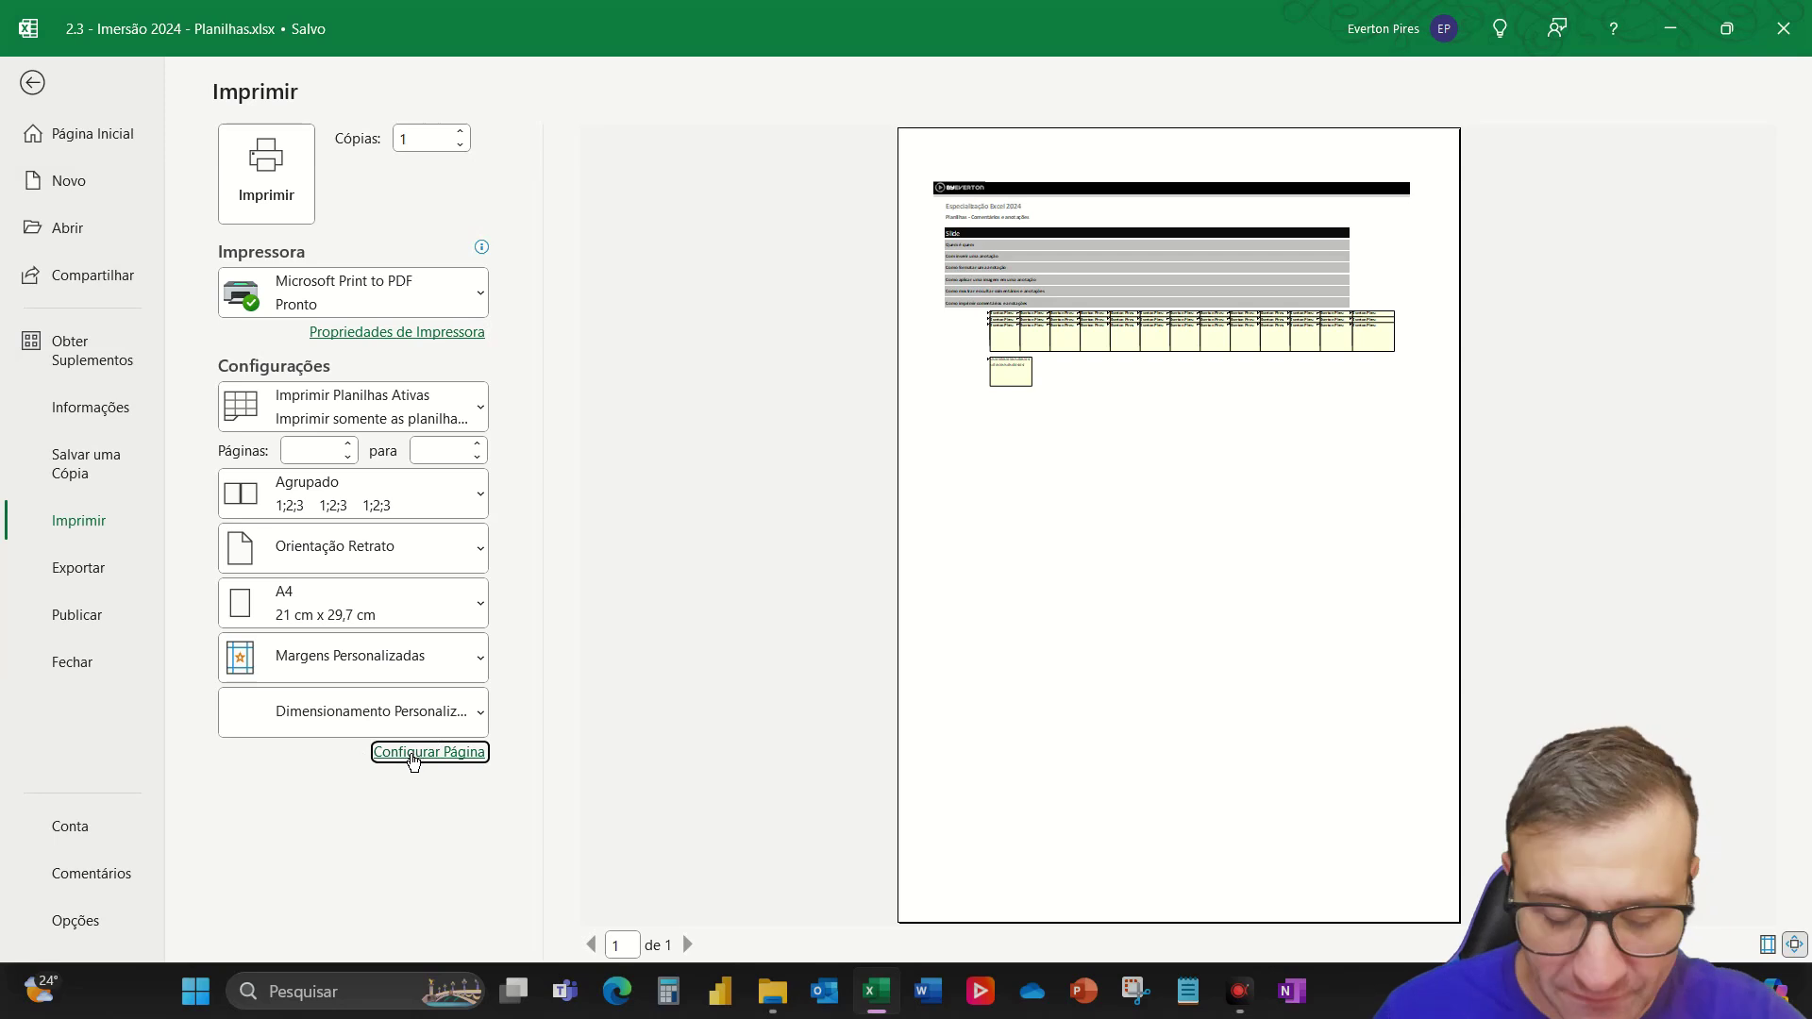
Set comments and notes to (nenhum) in the page setup's sheet options and return to the worksheet
key(ctrl)
key(ctrl)
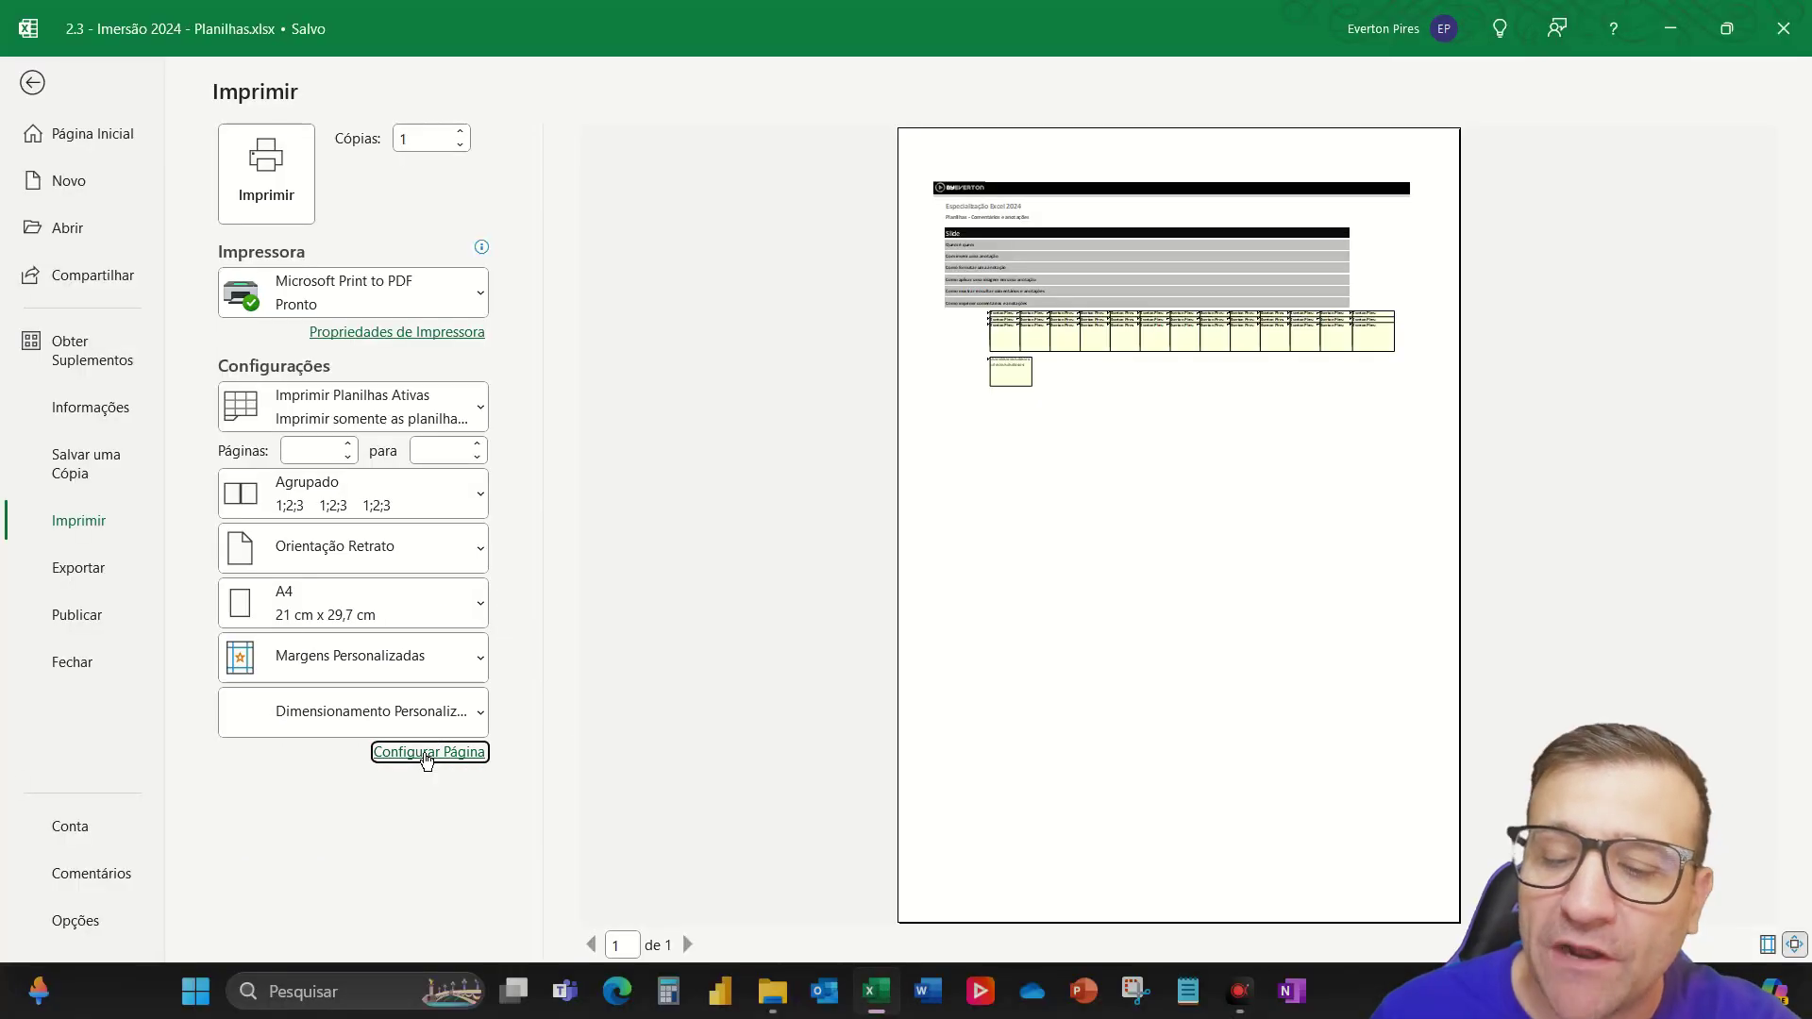
click(427, 753)
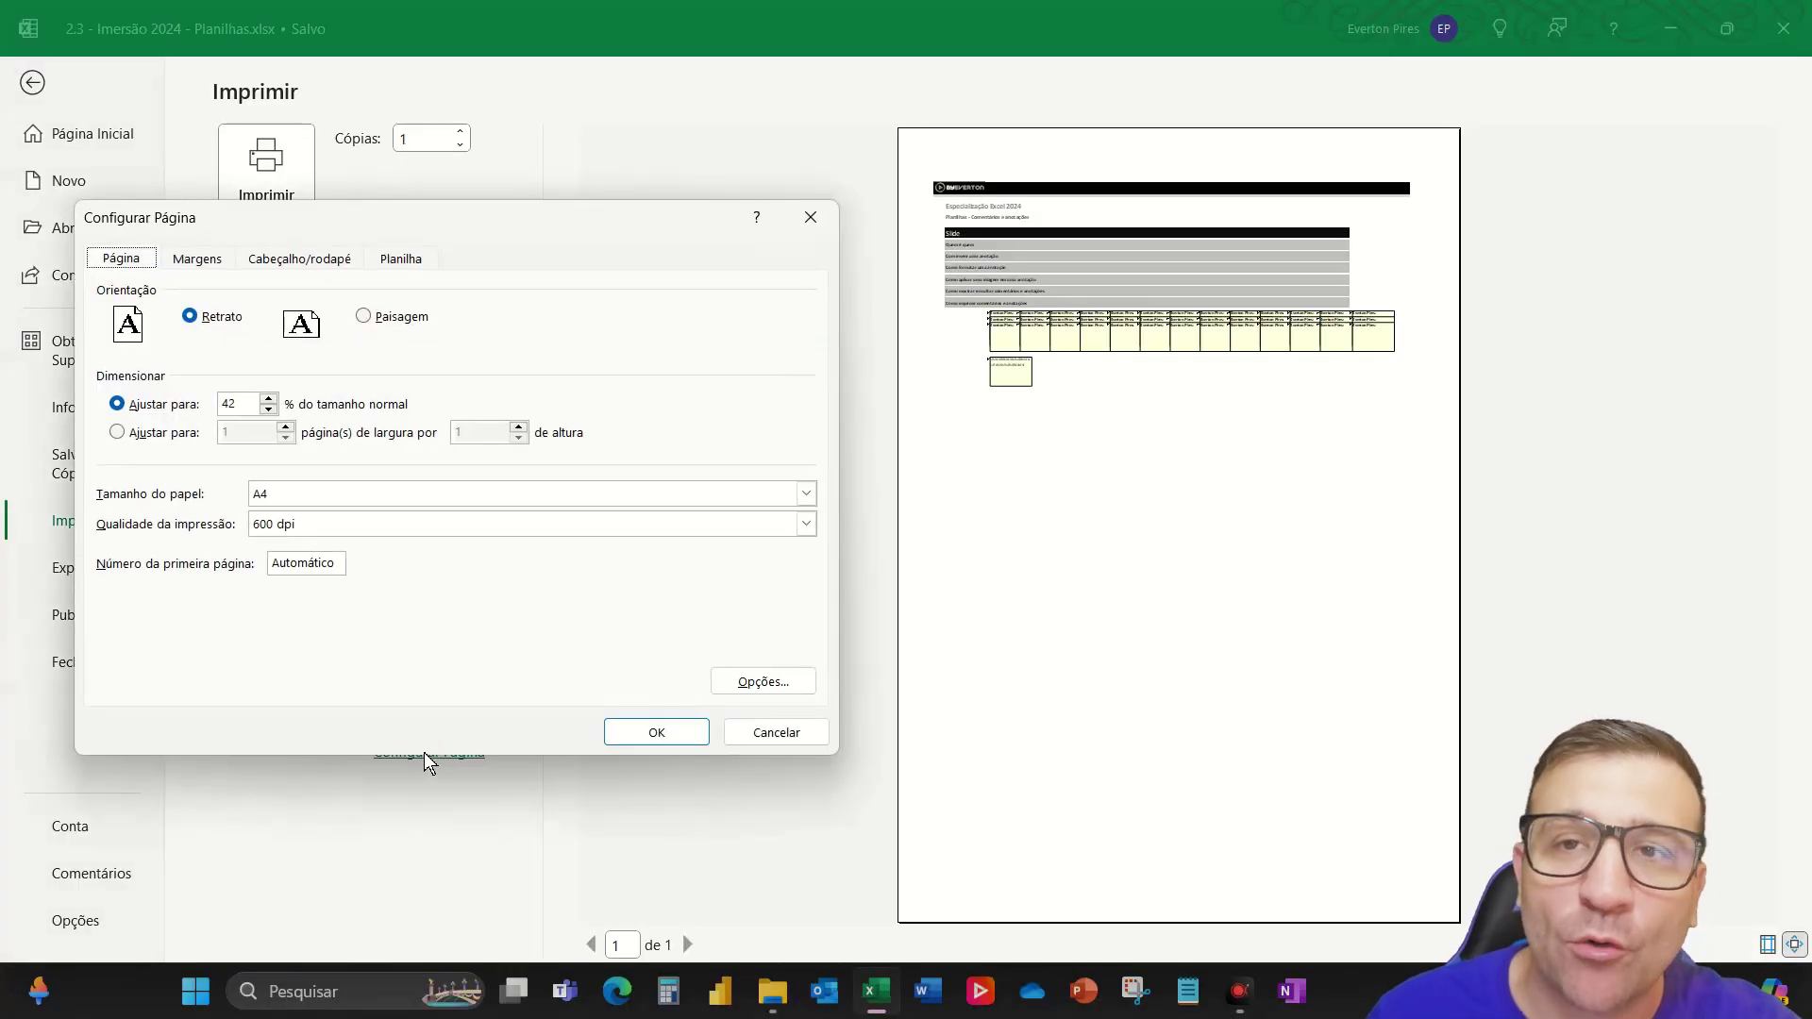
key(ctrl)
key(ctrl)
click(403, 260)
key(ctrl)
key(ctrl)
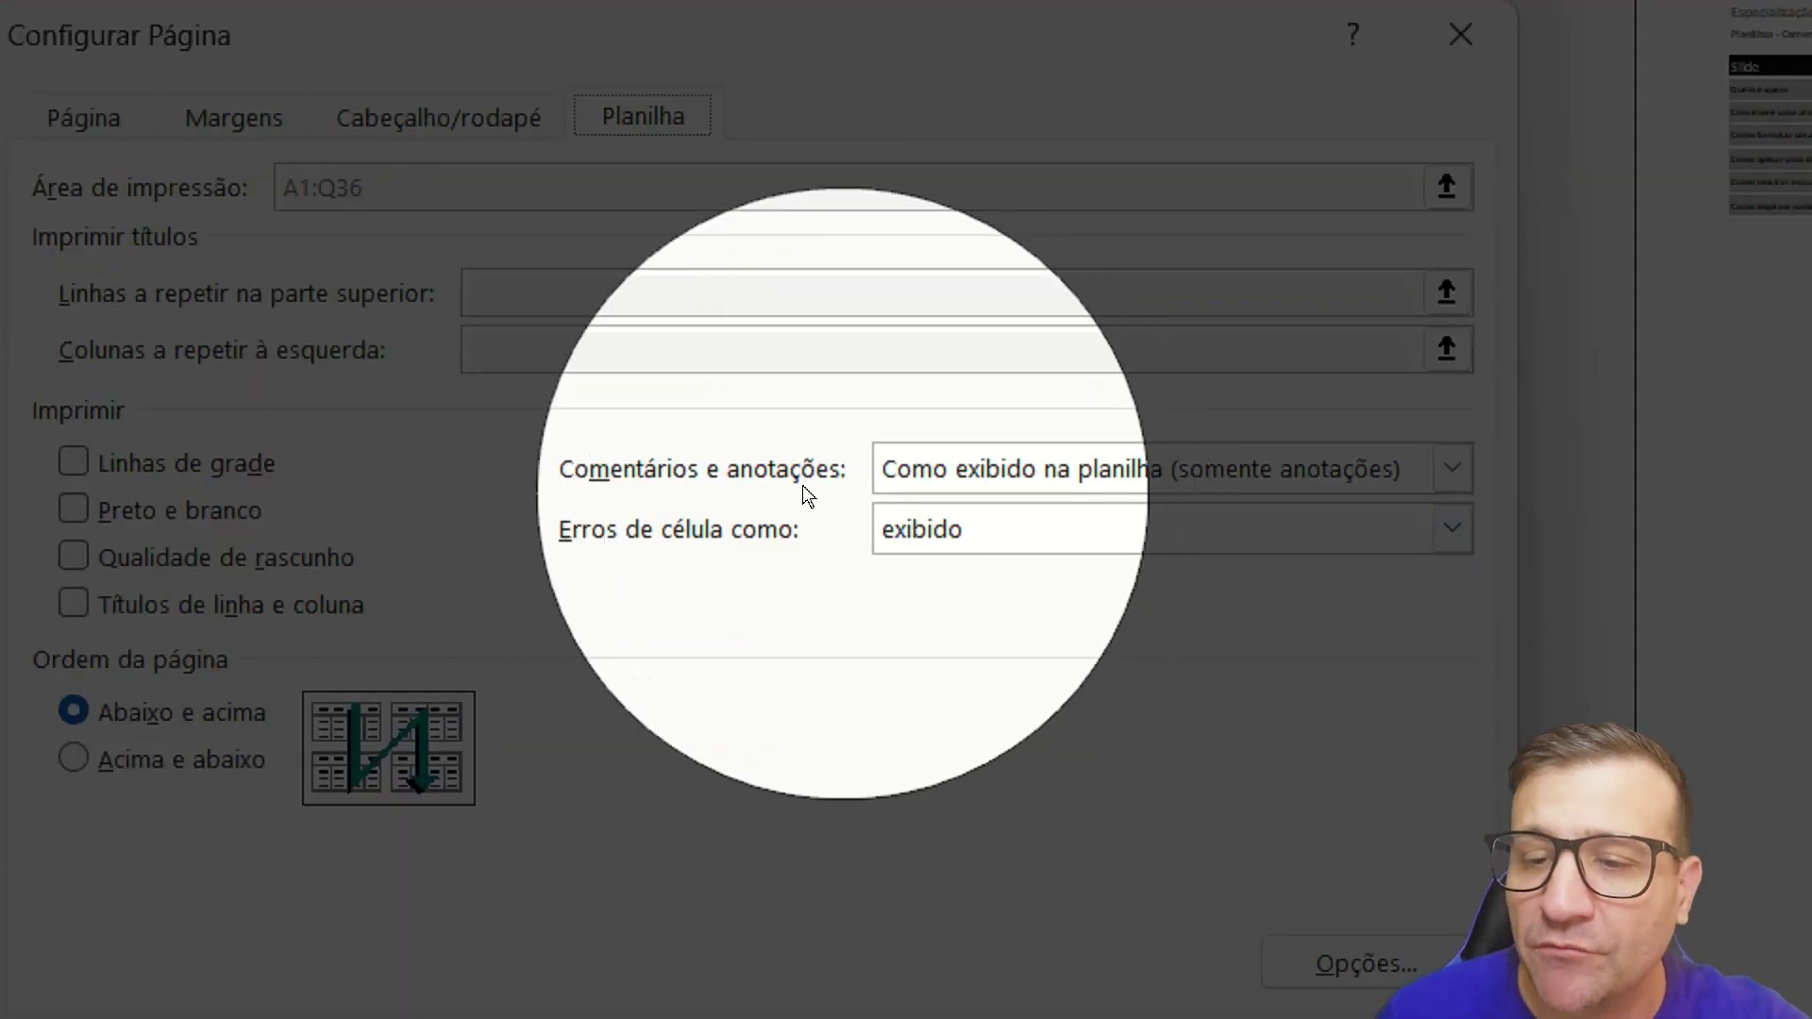
click(1056, 466)
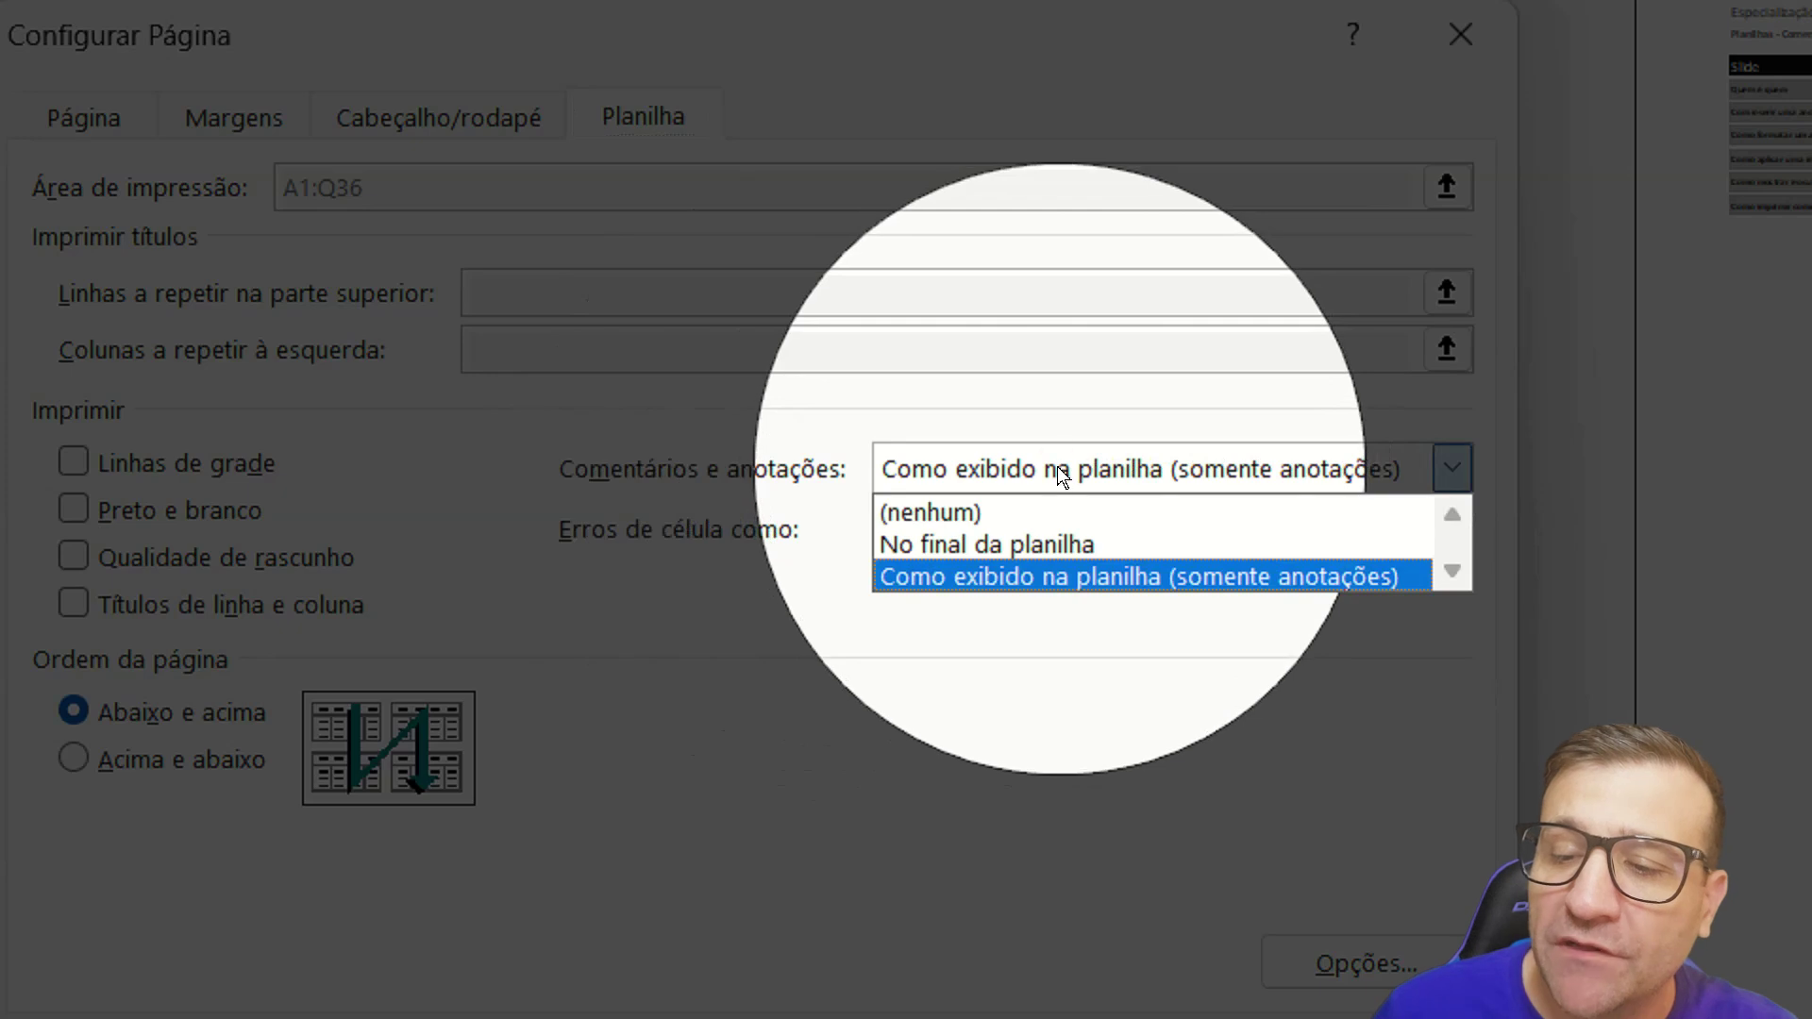
click(975, 512)
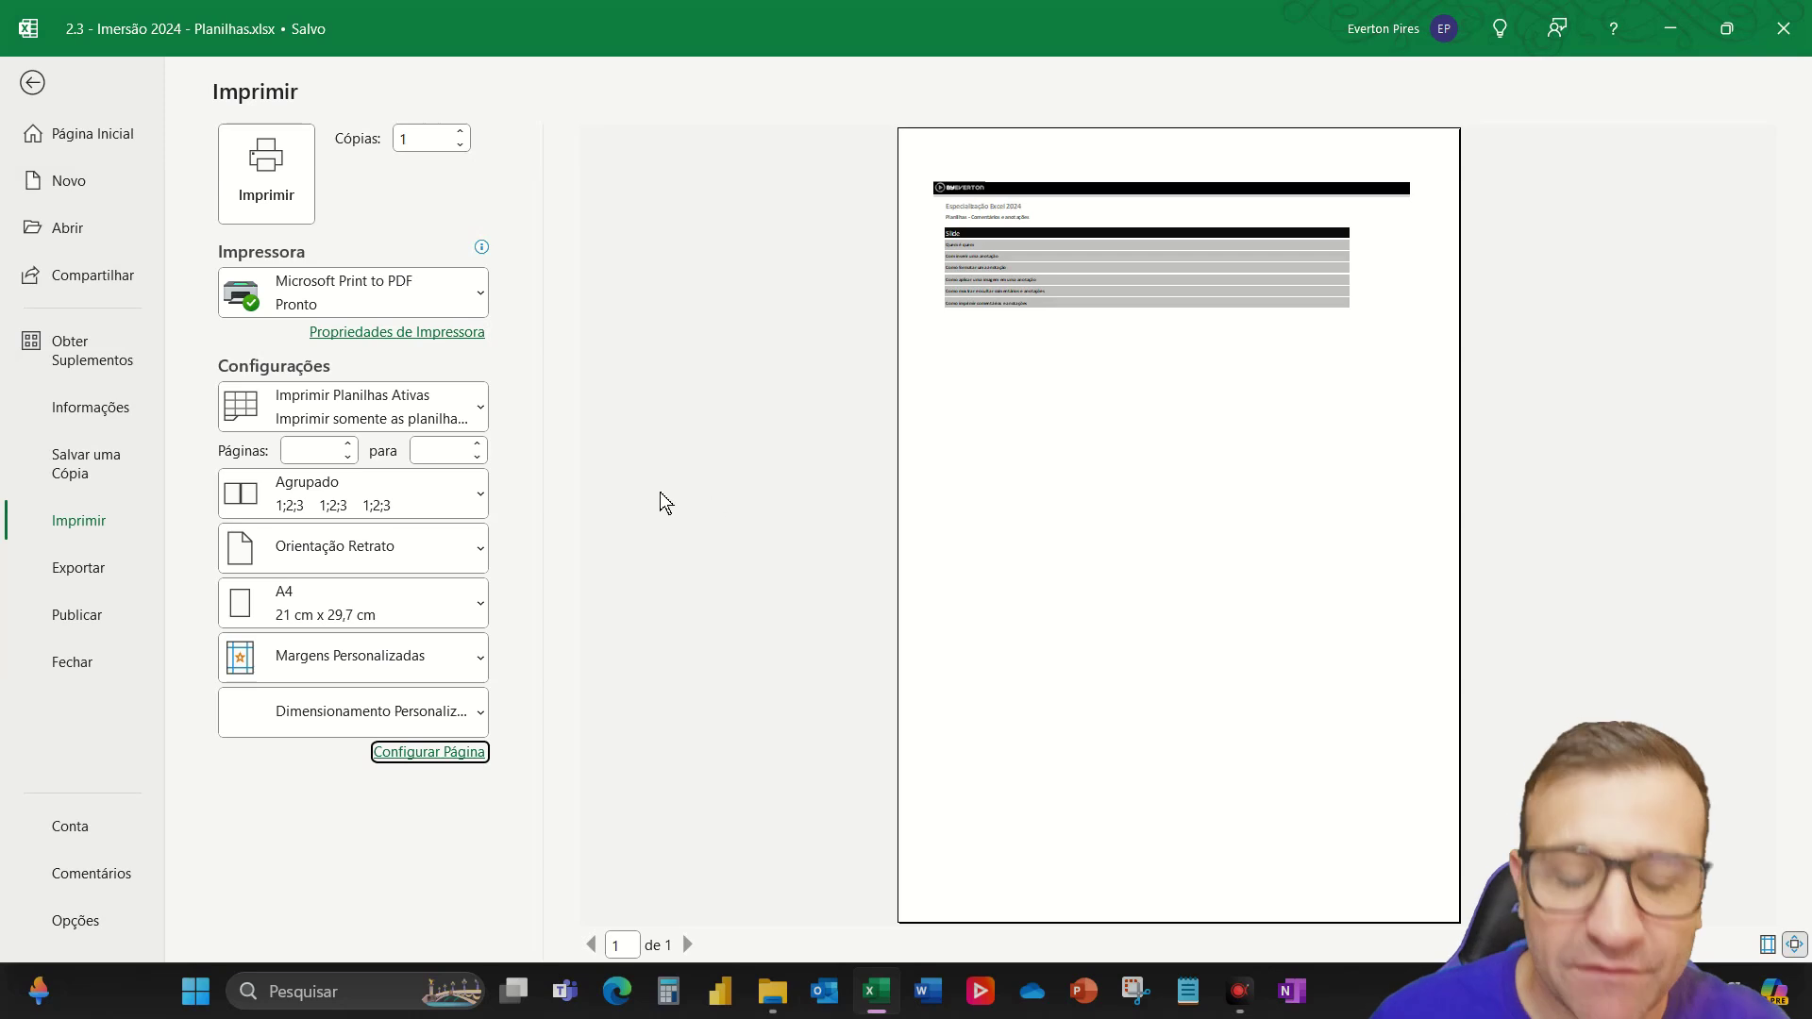
key(Escape)
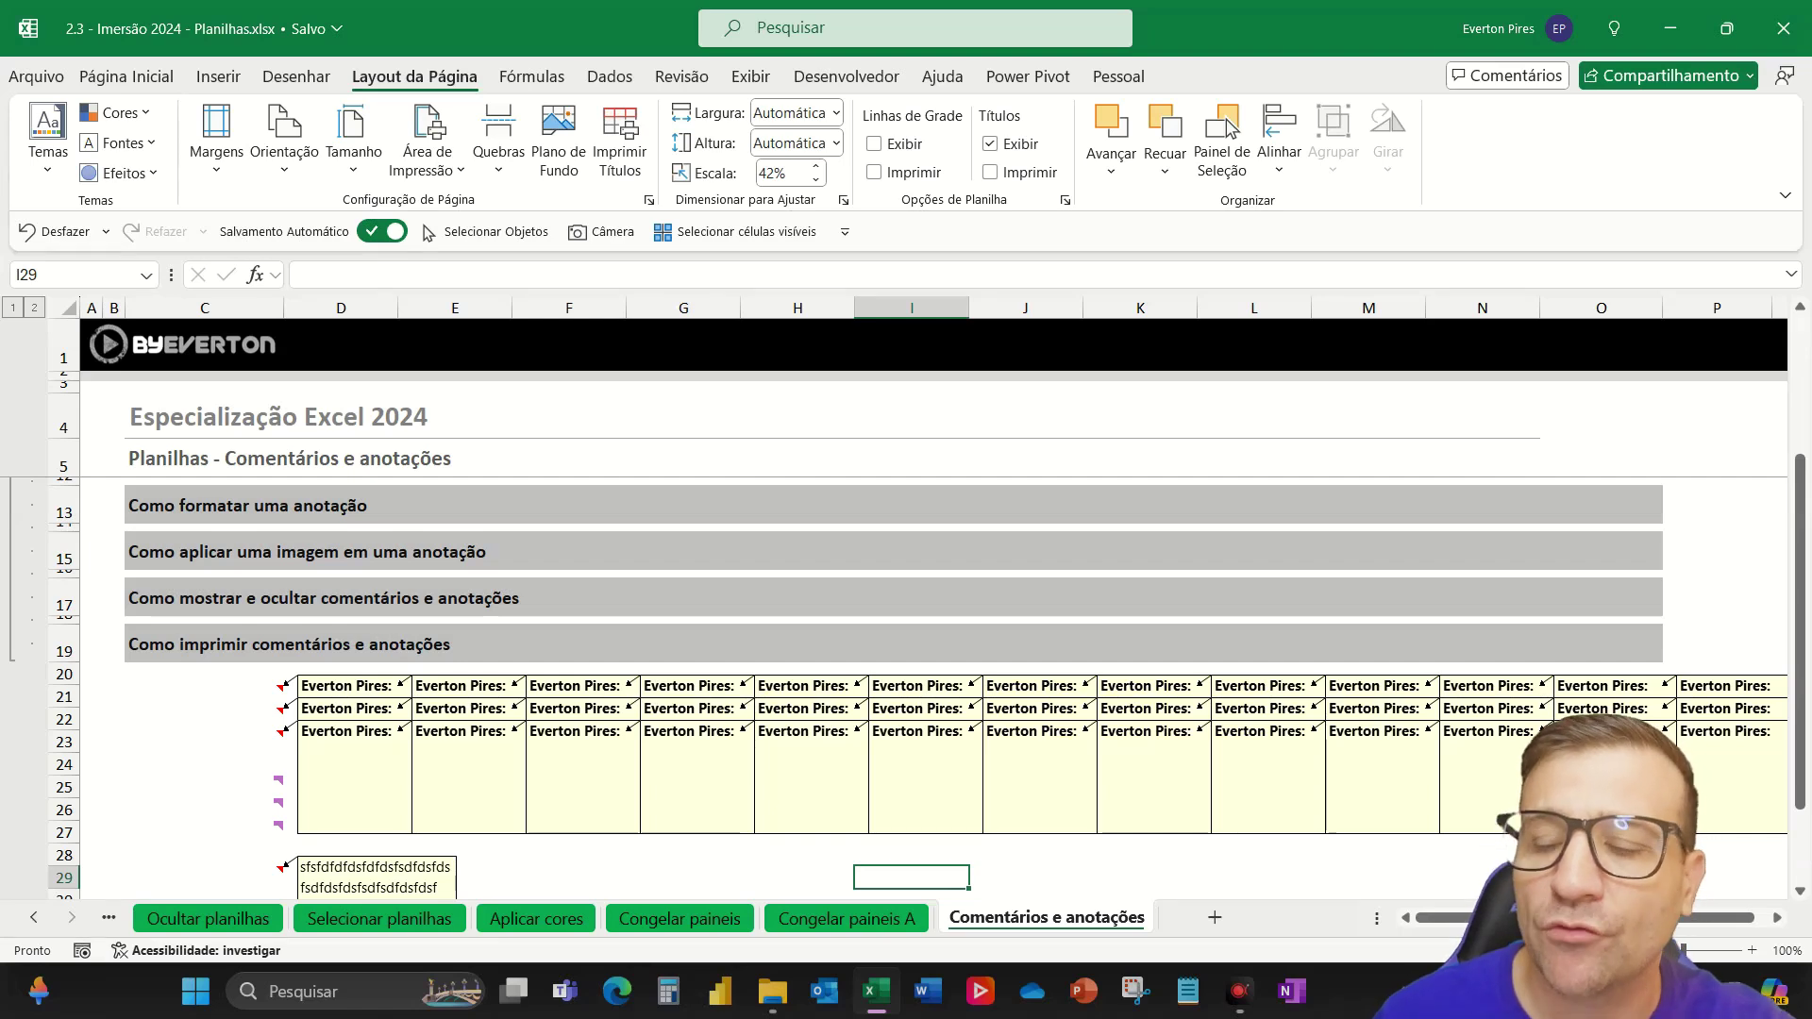
Hide all the displayed notes on the Comentários e anotações sheet
click(216, 734)
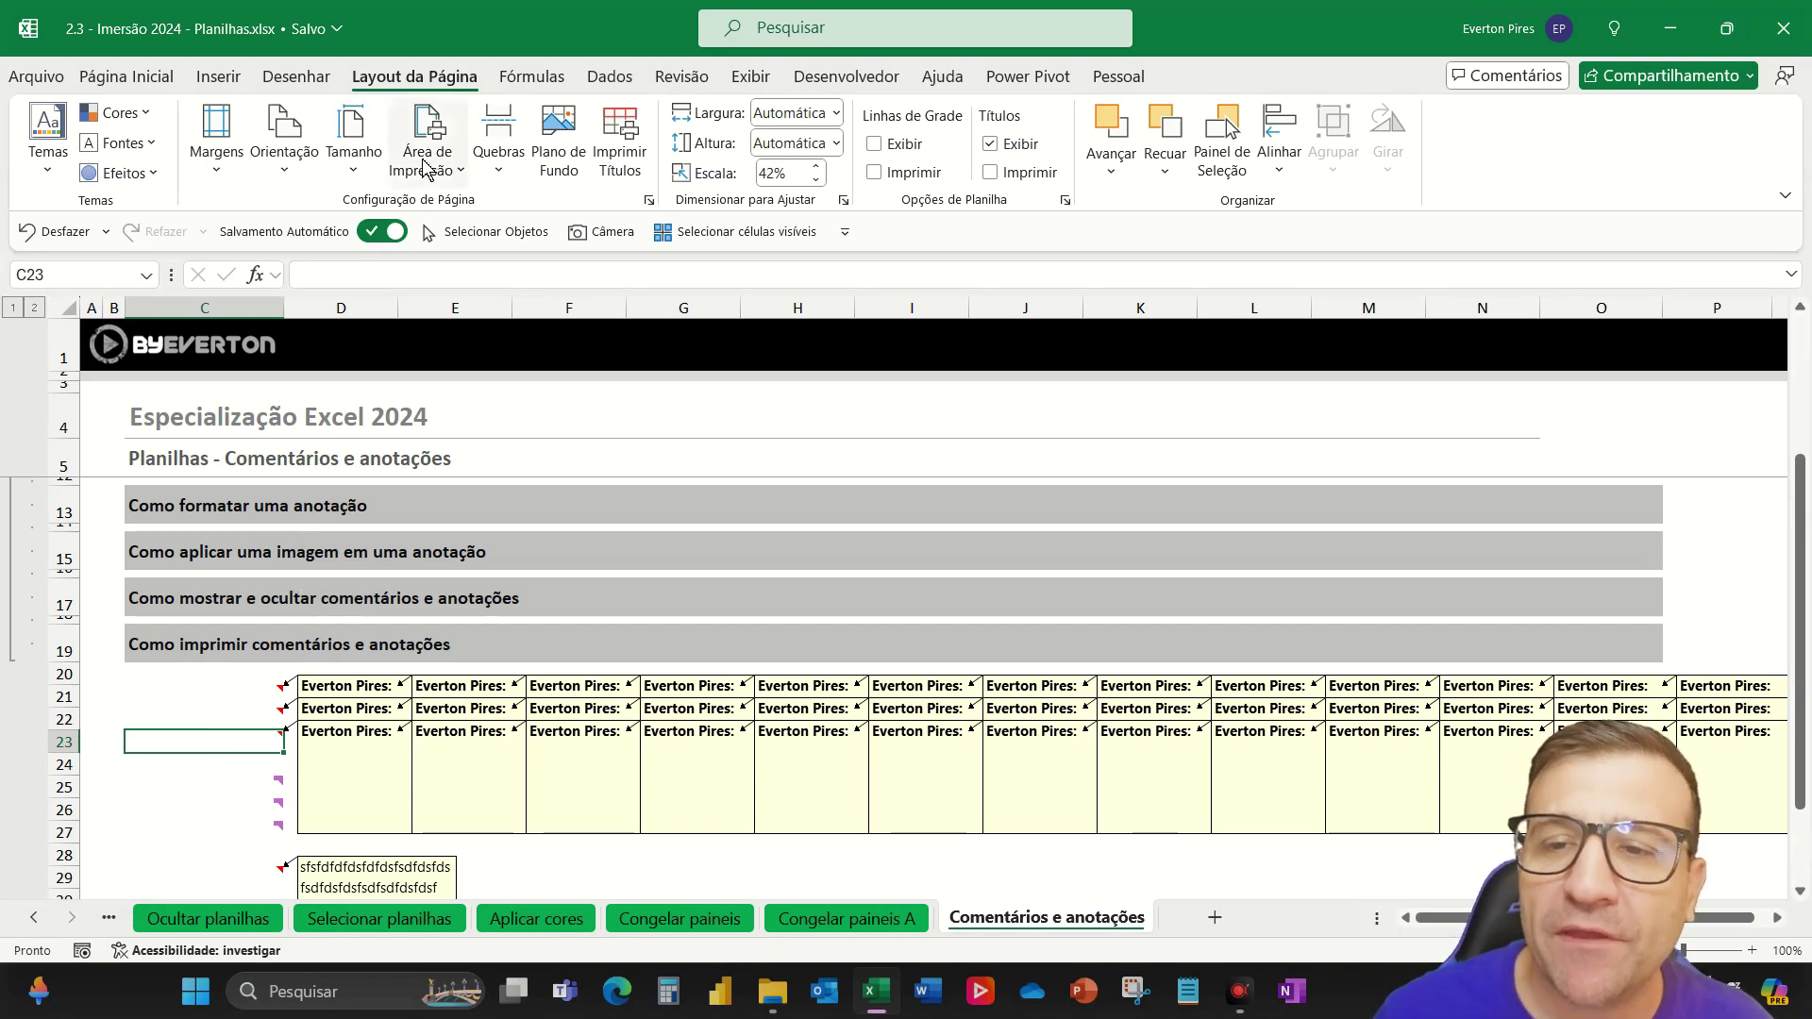
click(677, 81)
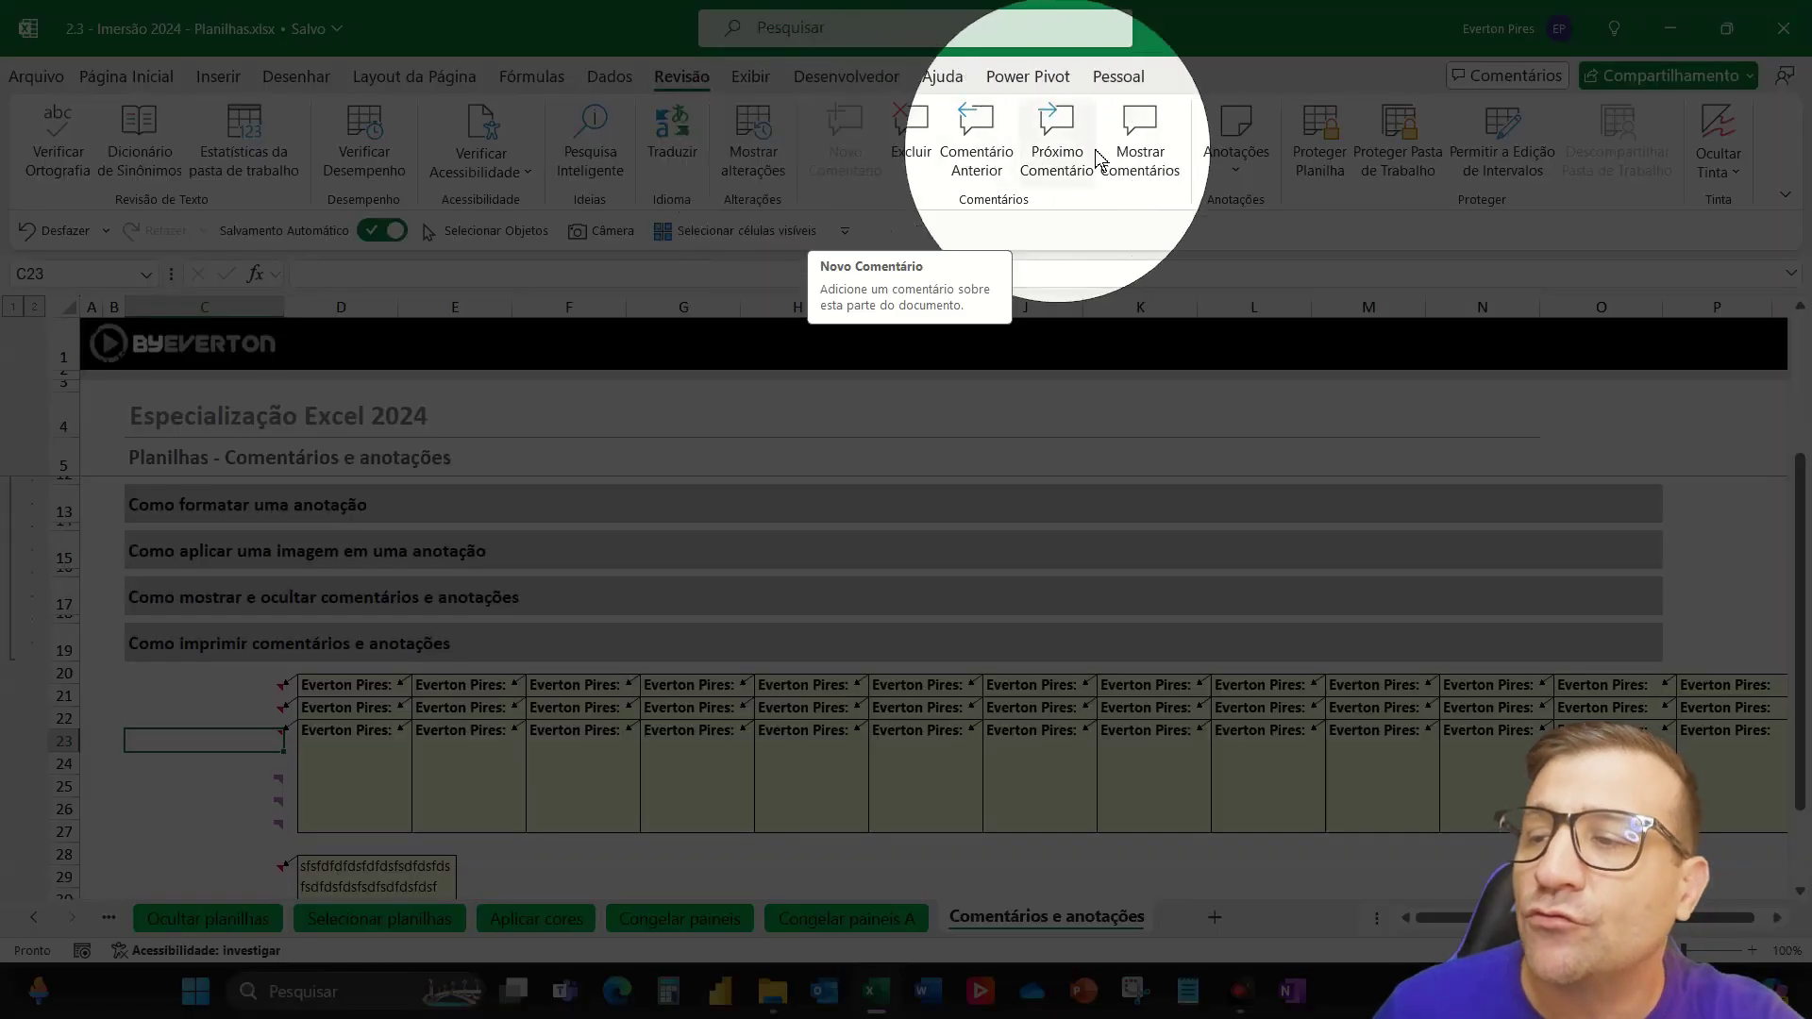
click(1232, 165)
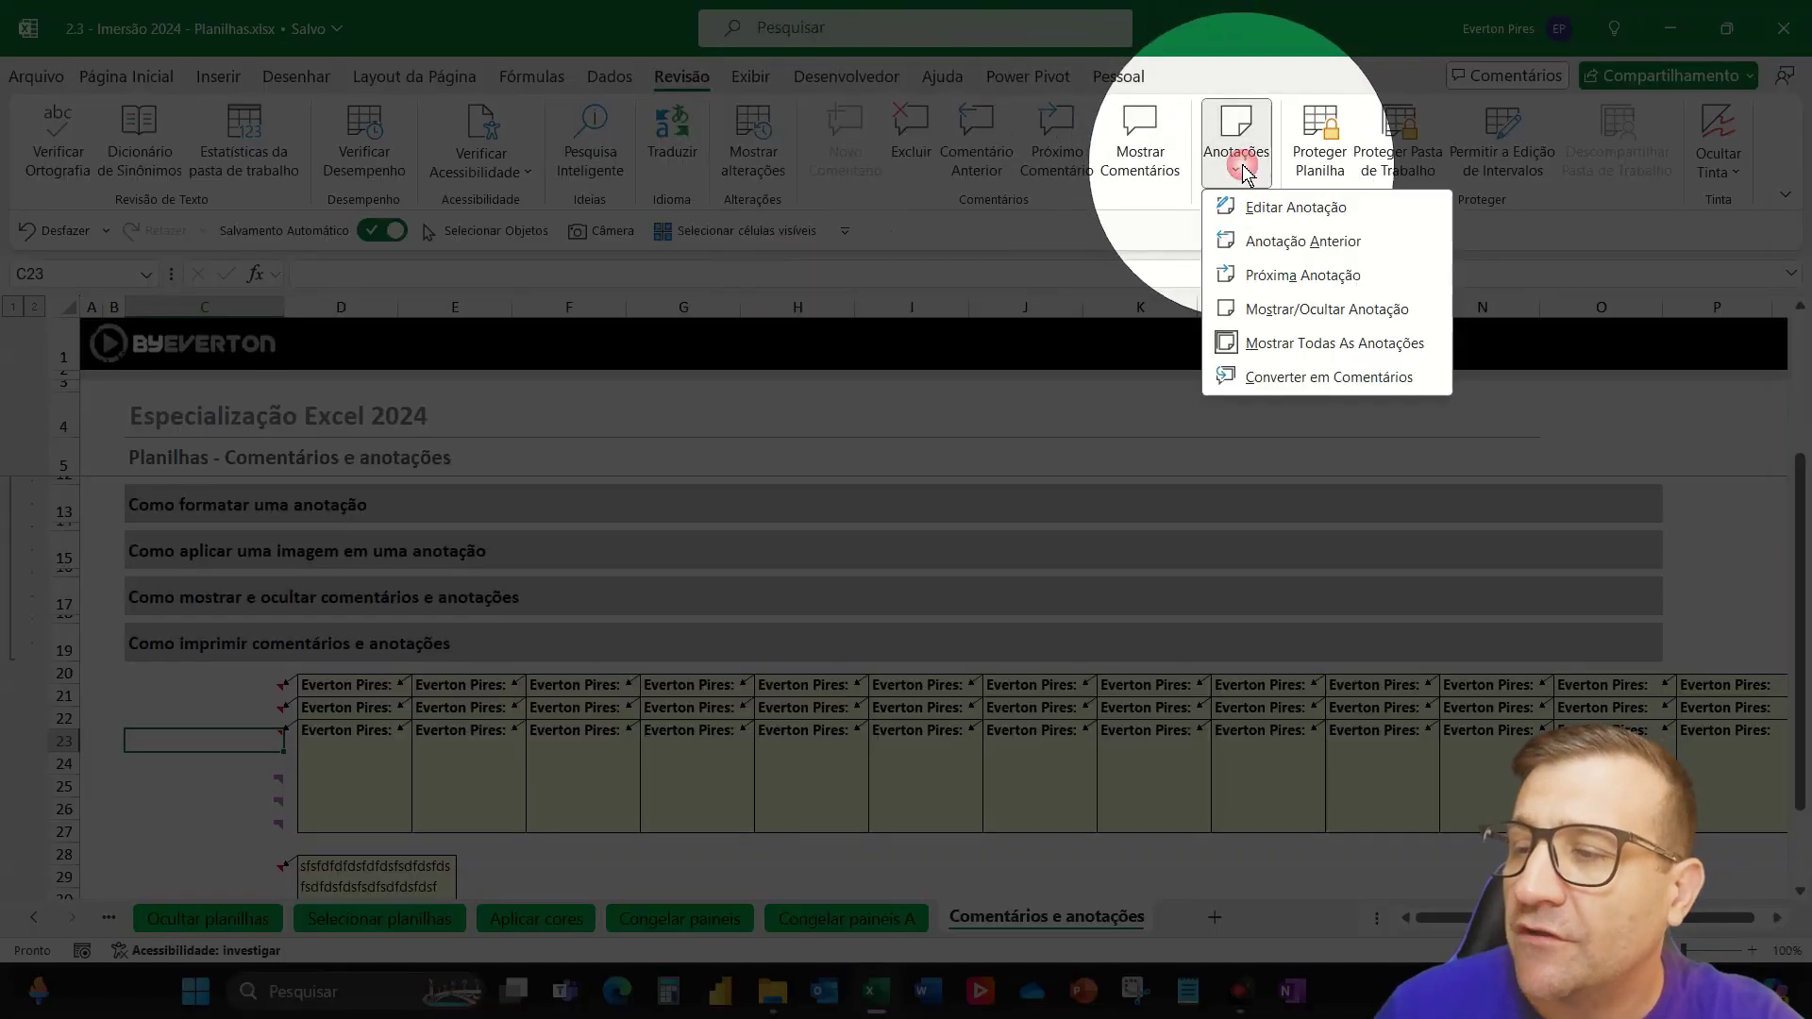
click(1270, 345)
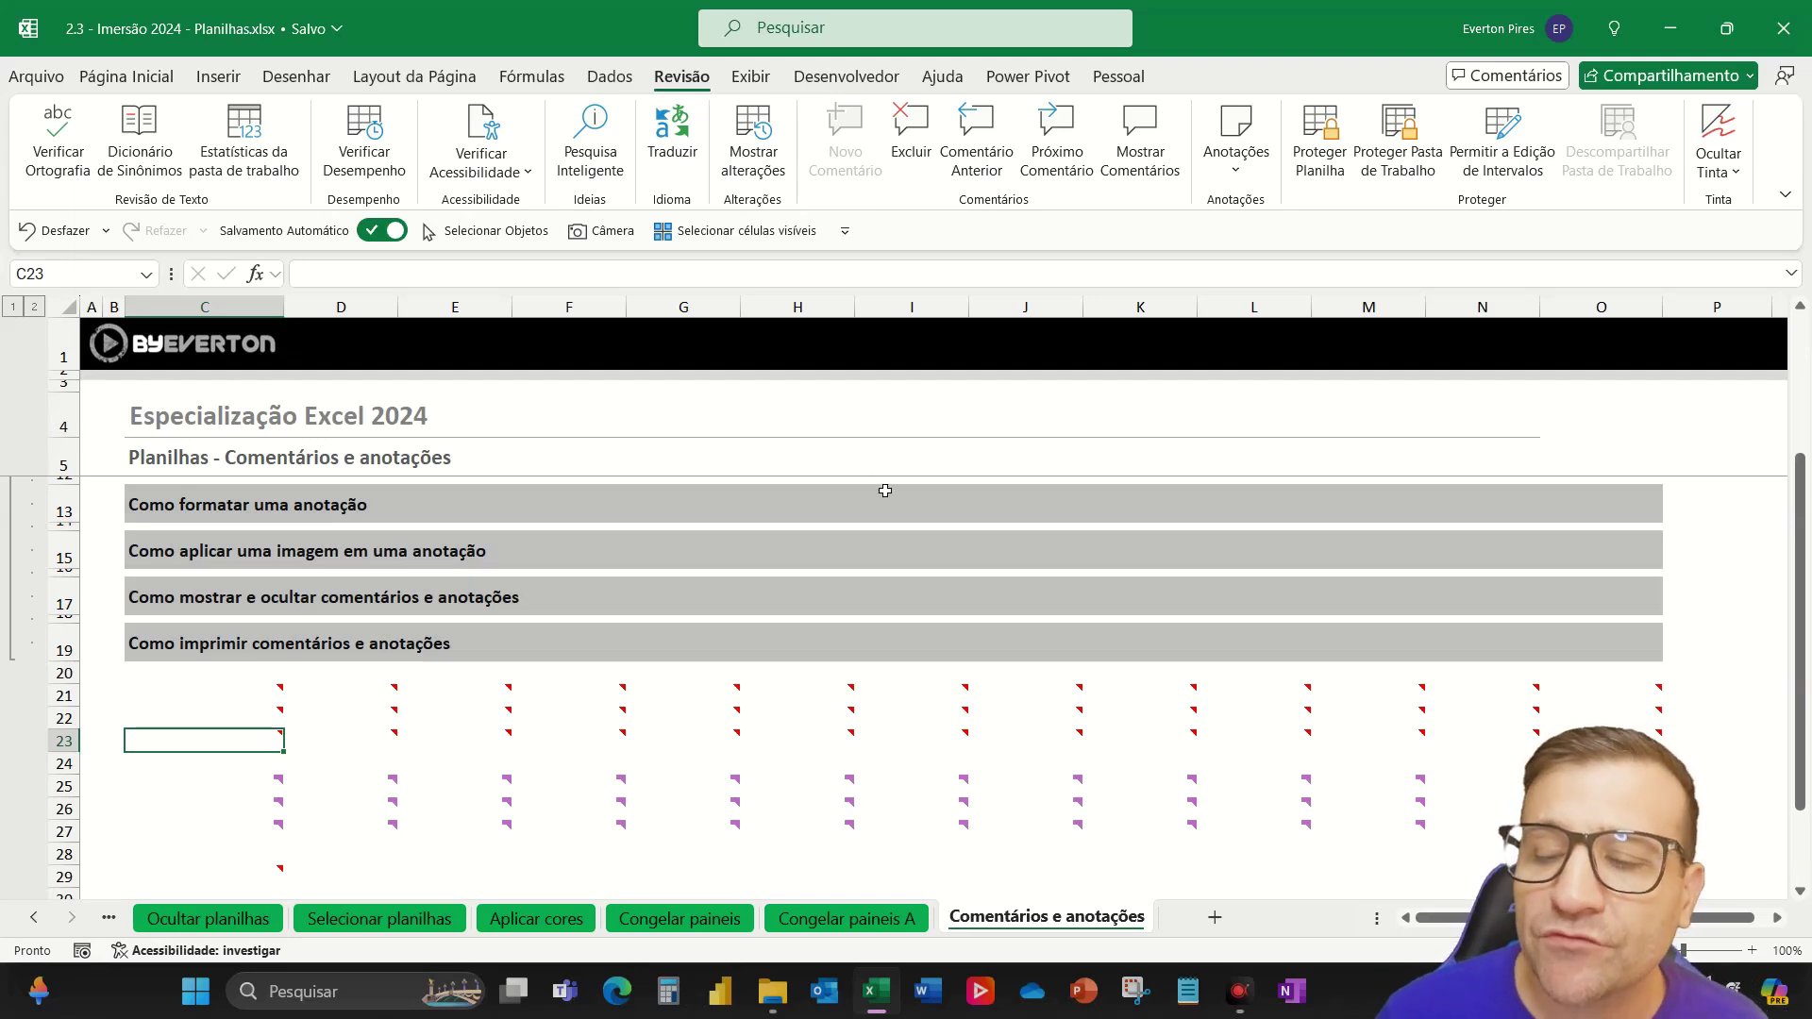
Open the note in cell C29 for editing and enlarge its box to span about columns D to G and rows 21 to 33
scroll(789, 547, down, 2)
mouse_move(626, 564)
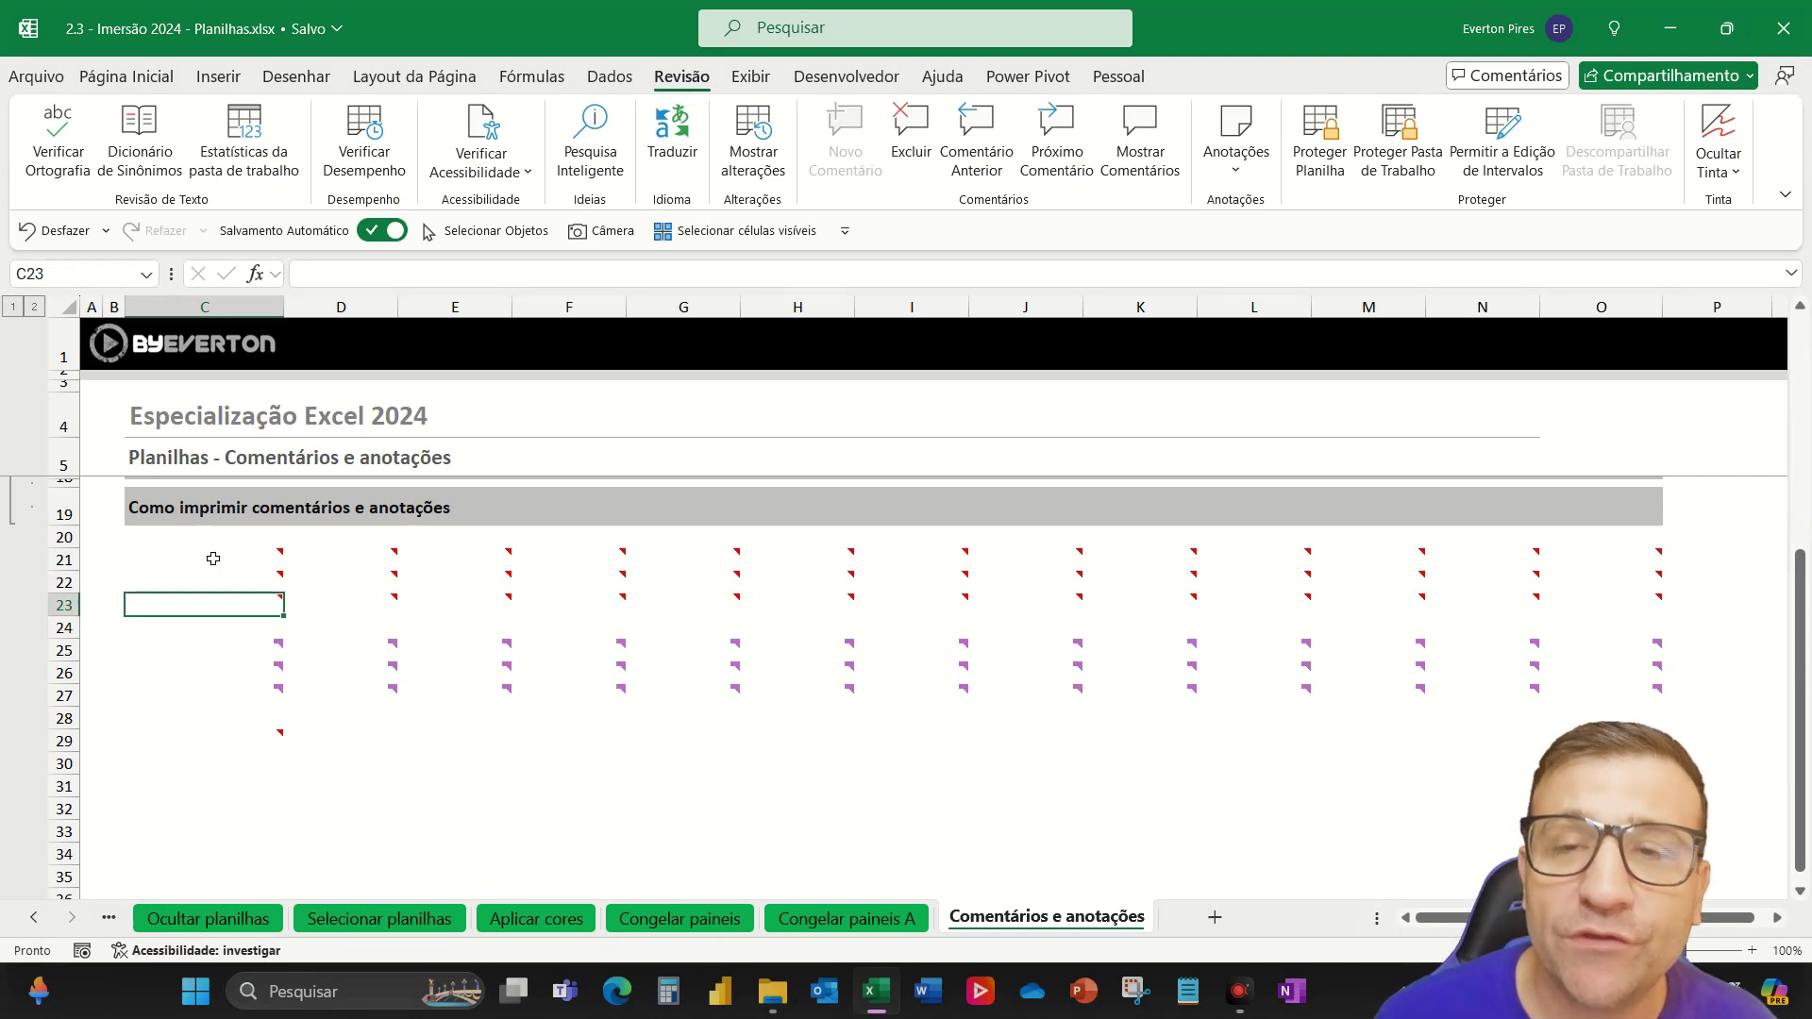
mouse_move(174, 561)
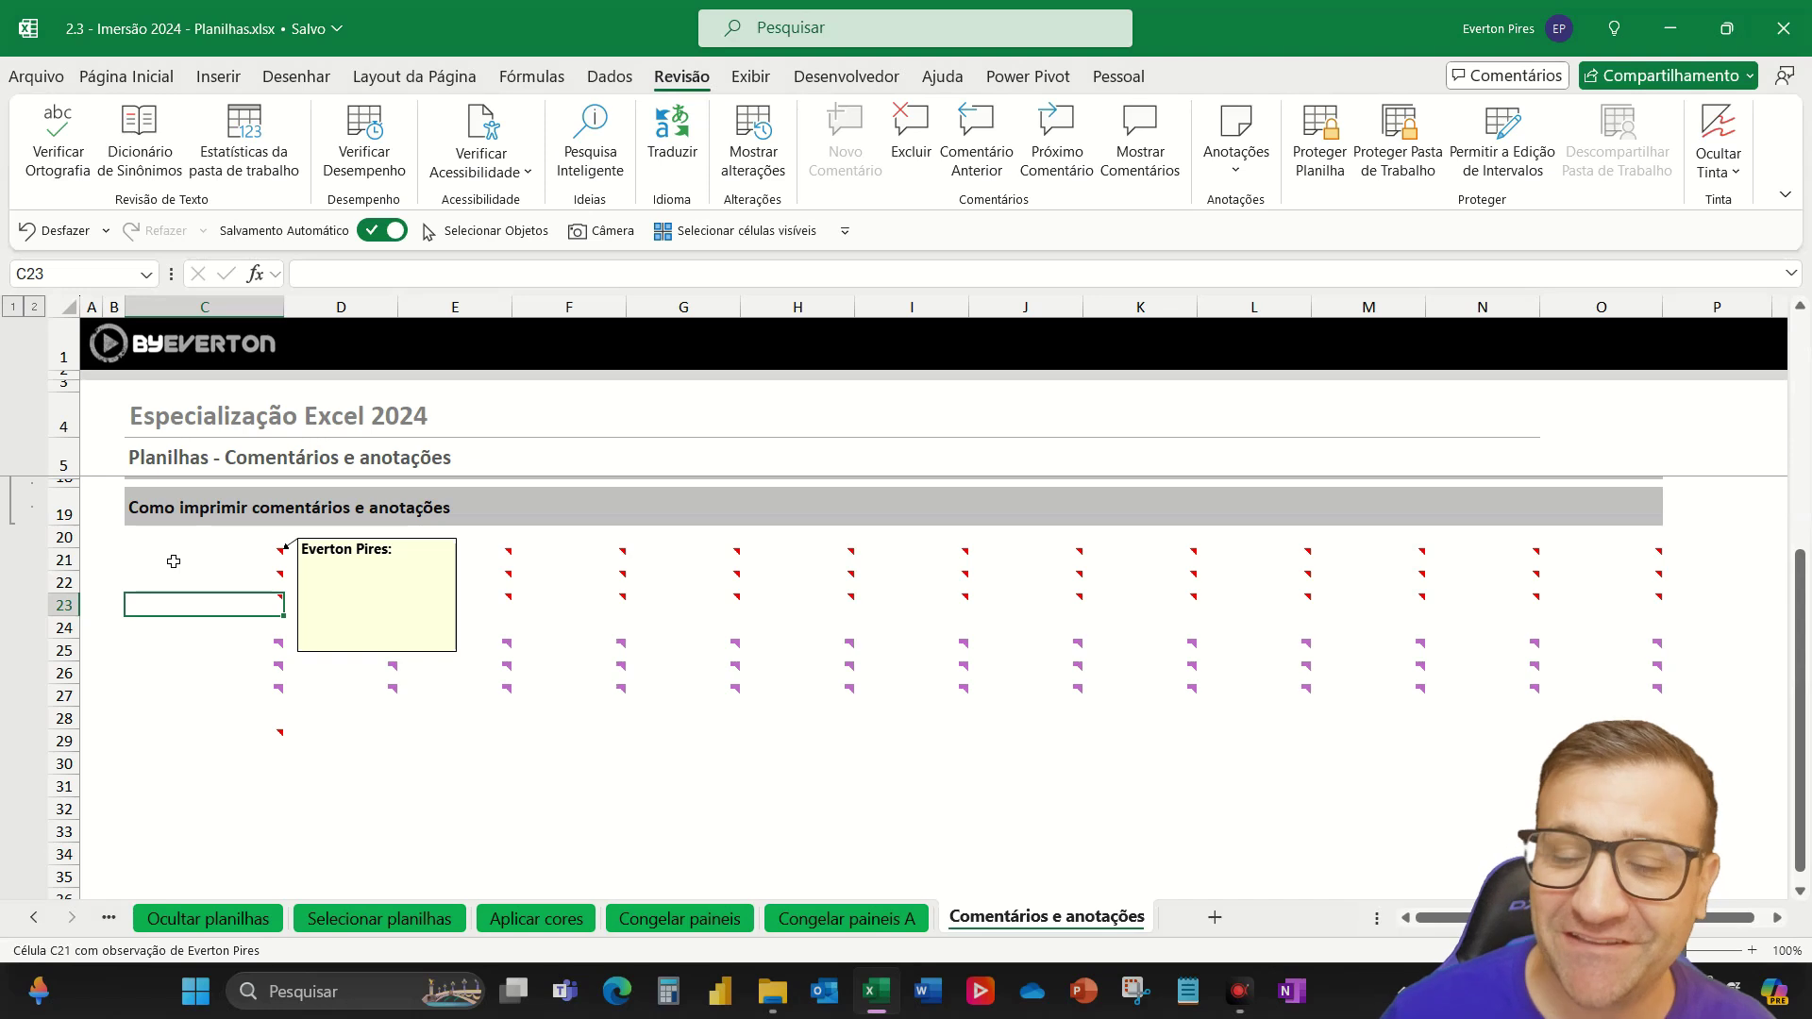
click(261, 741)
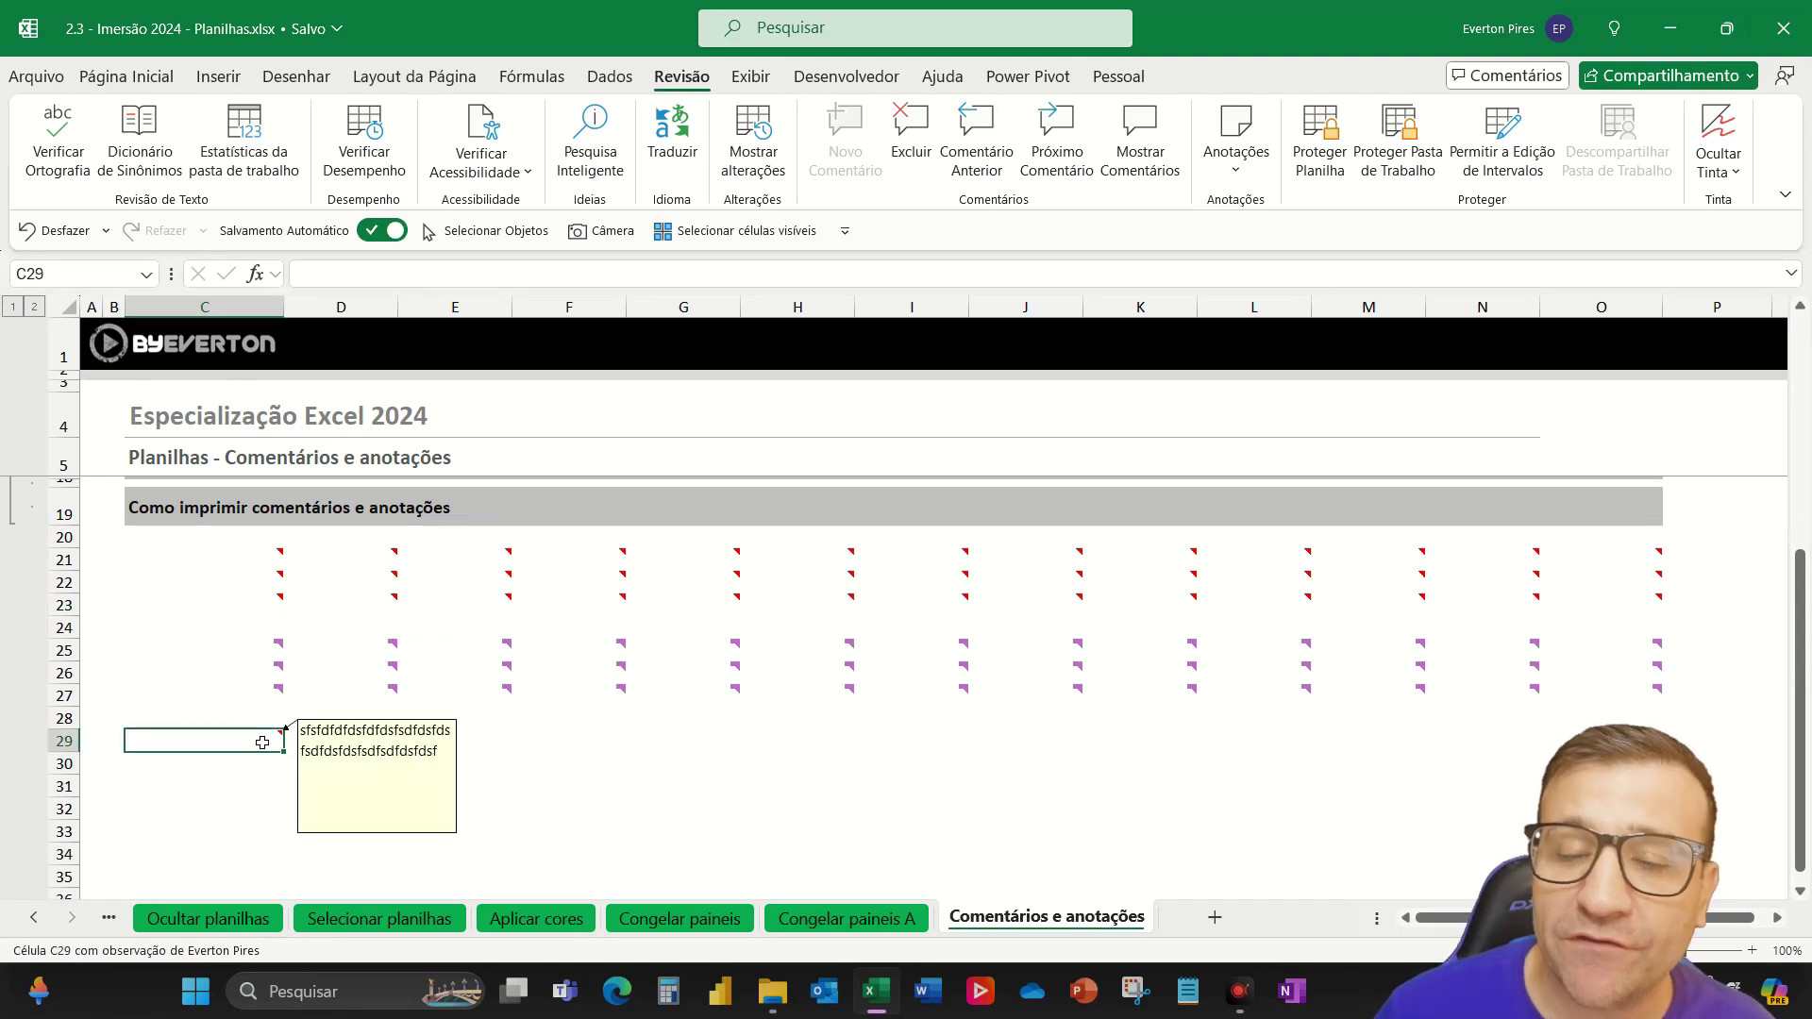
right_click(260, 740)
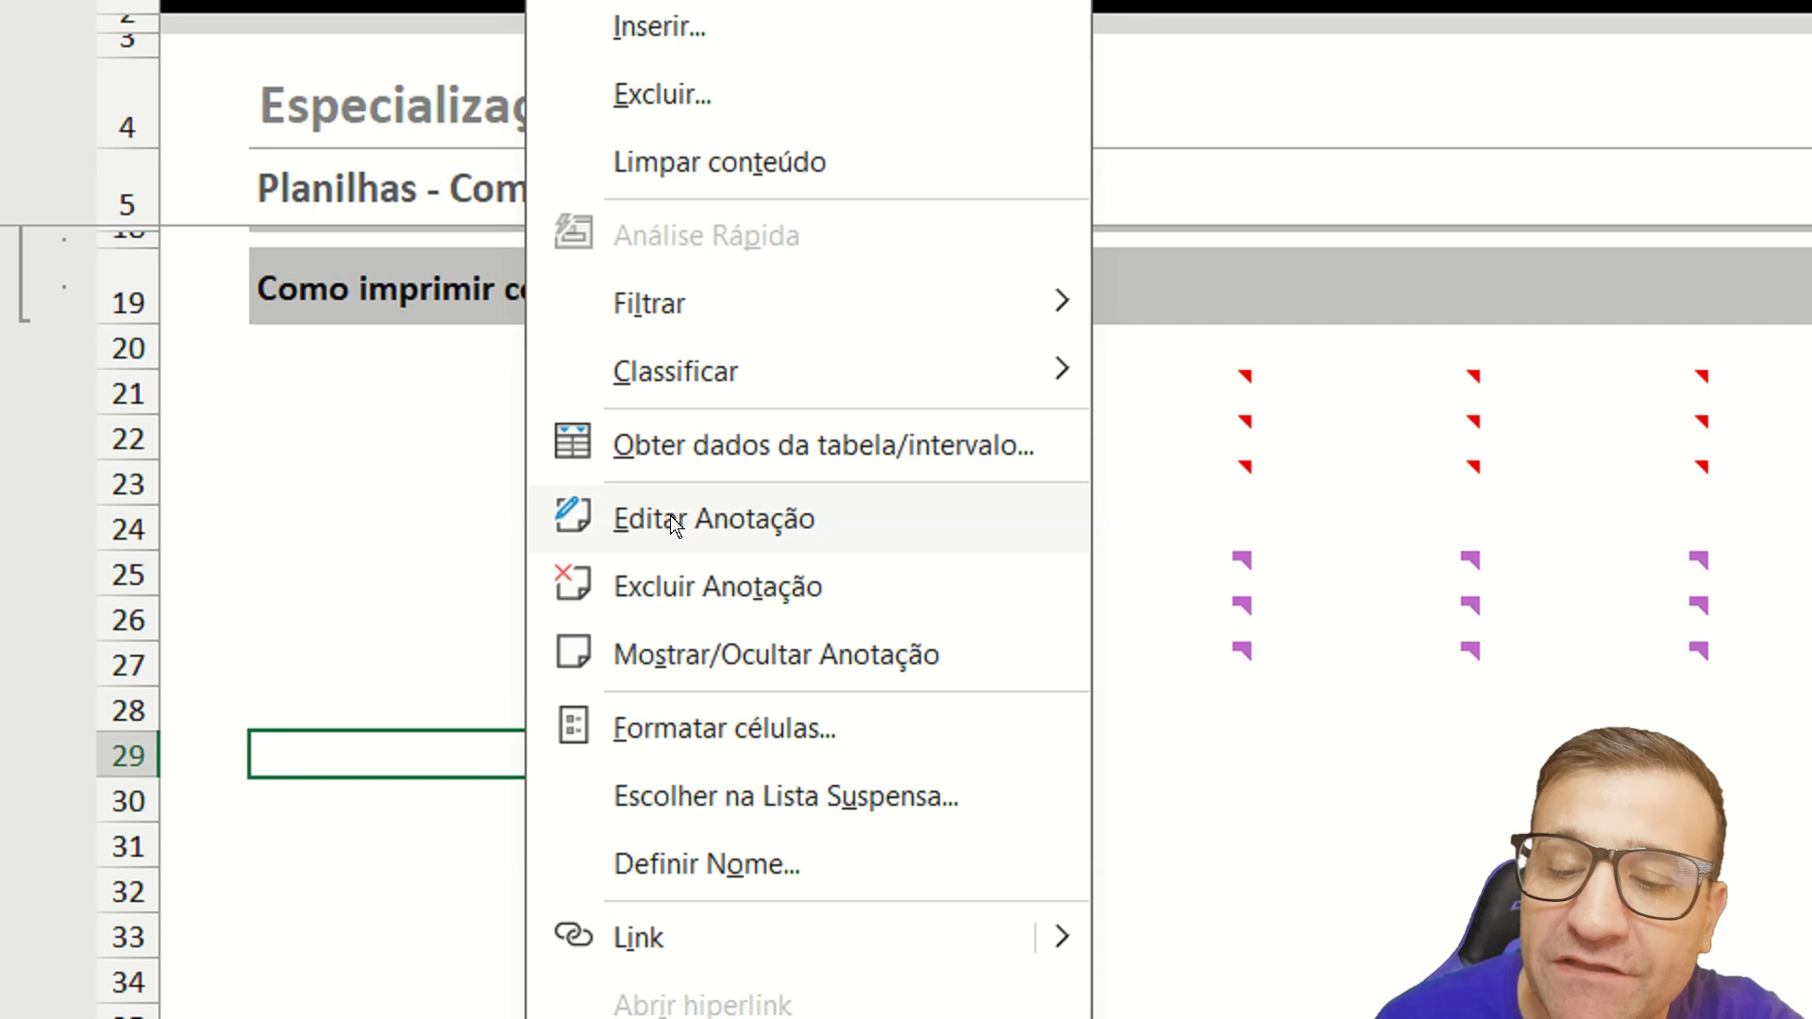
click(670, 515)
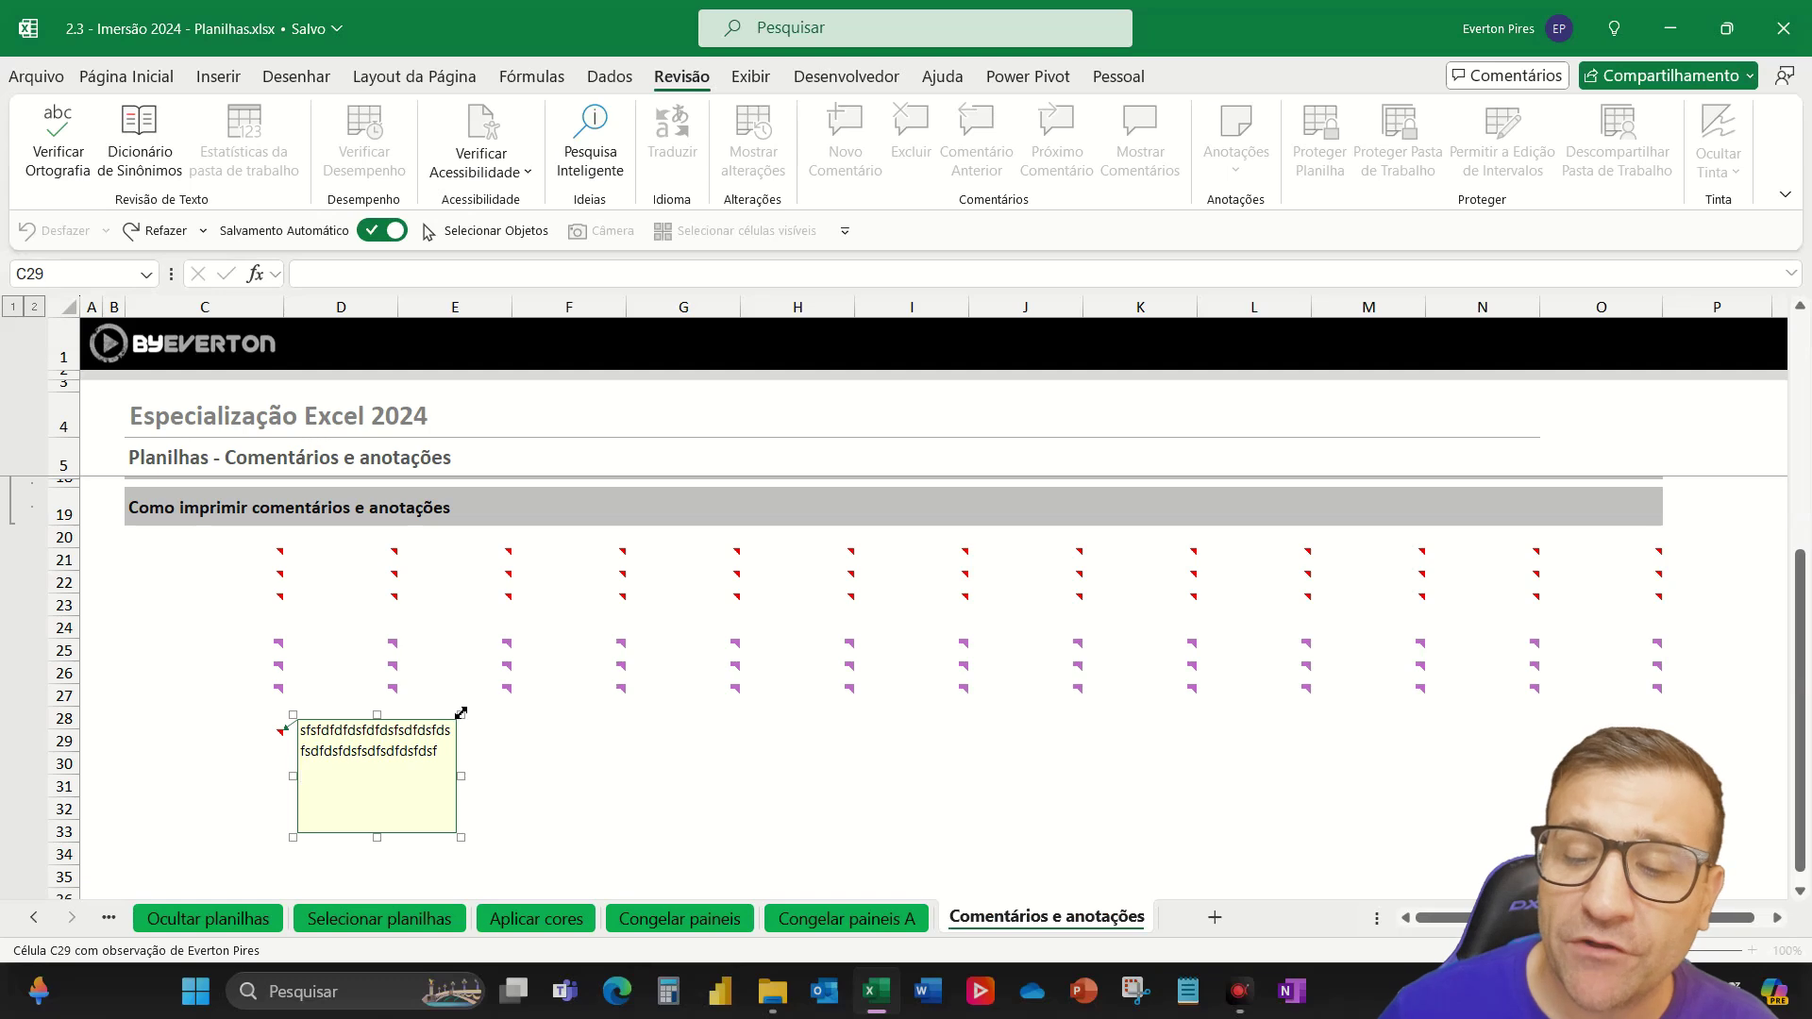
drag(460, 712, 693, 564)
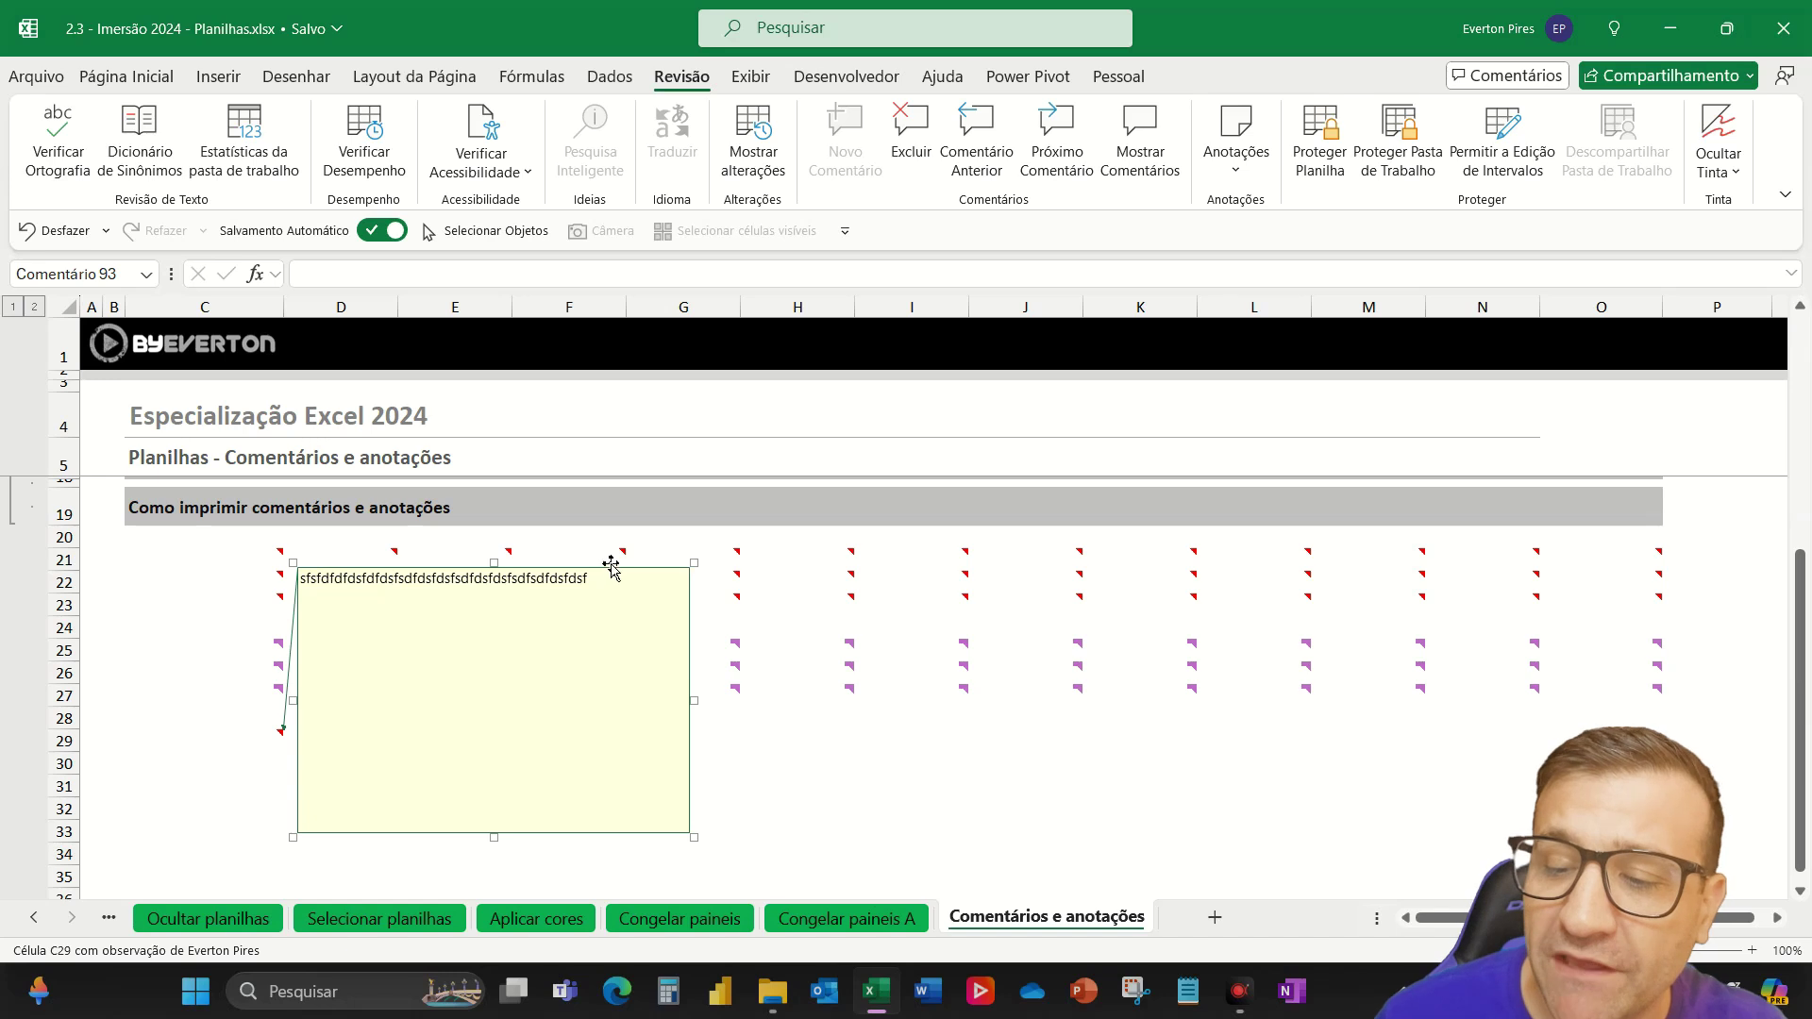
Move the C29 note's box over to columns F to I and bring it back over columns D to G
drag(614, 567, 896, 590)
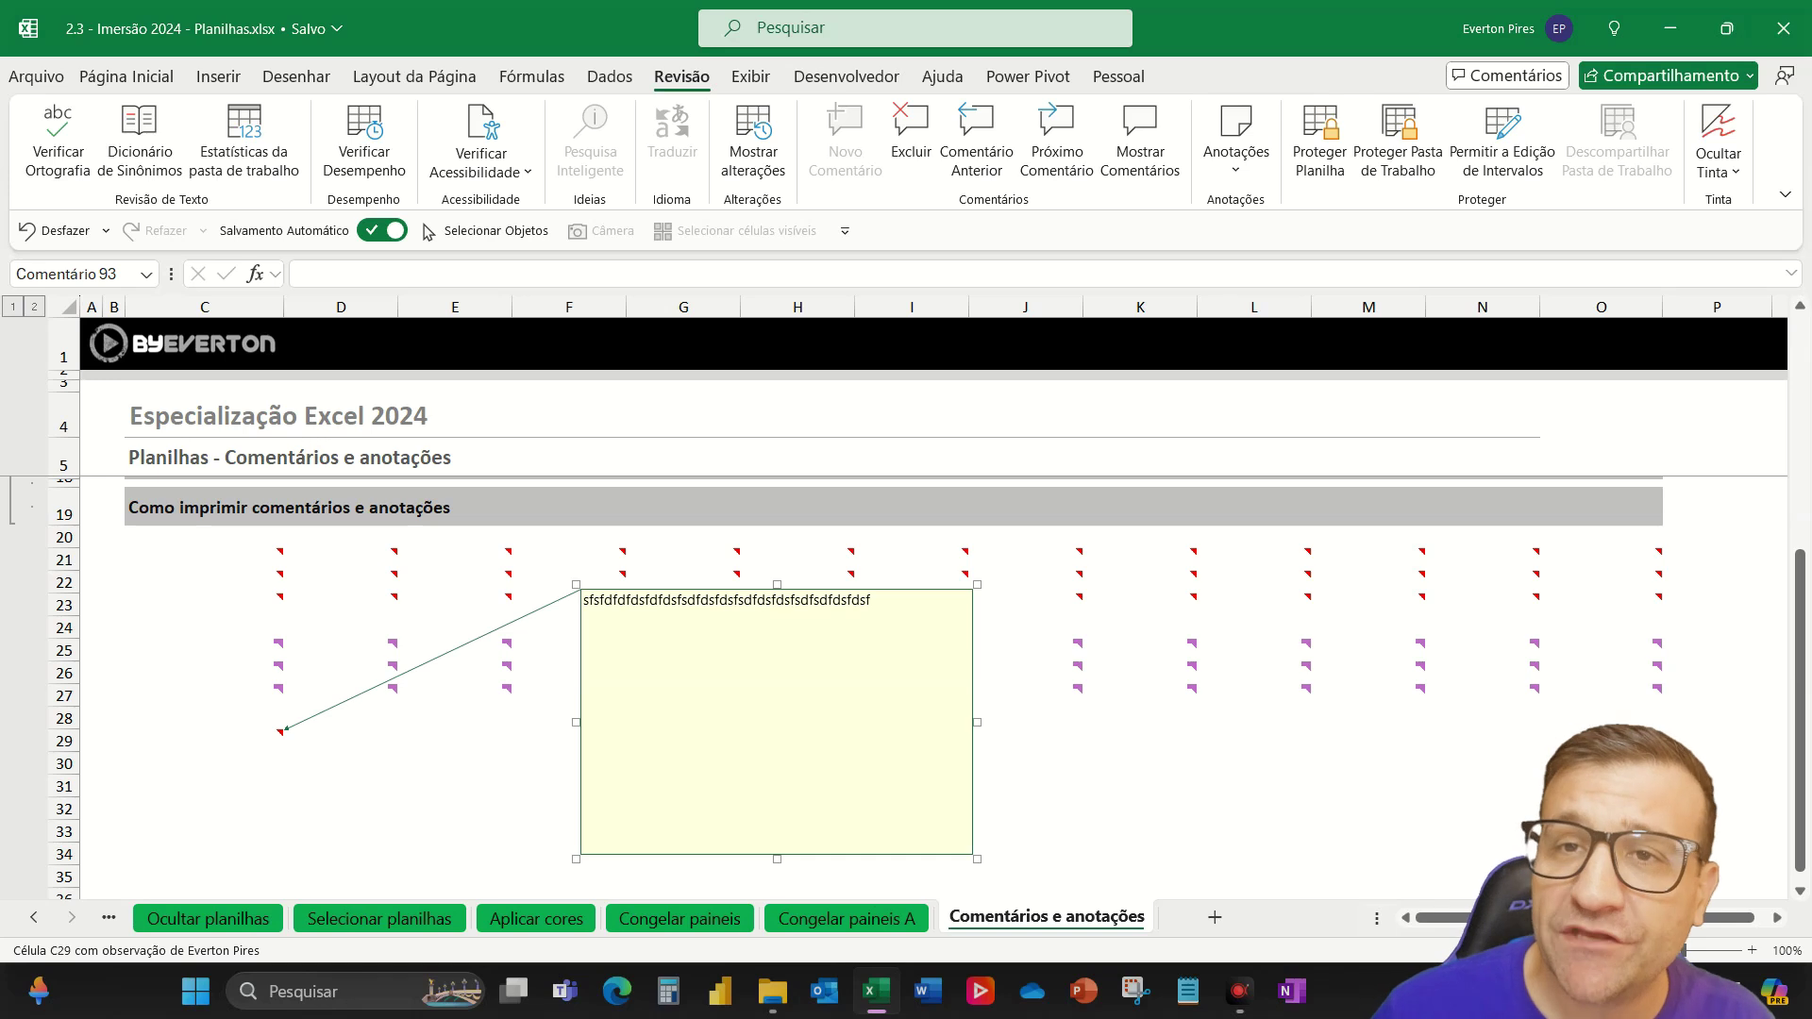
drag(890, 586, 618, 563)
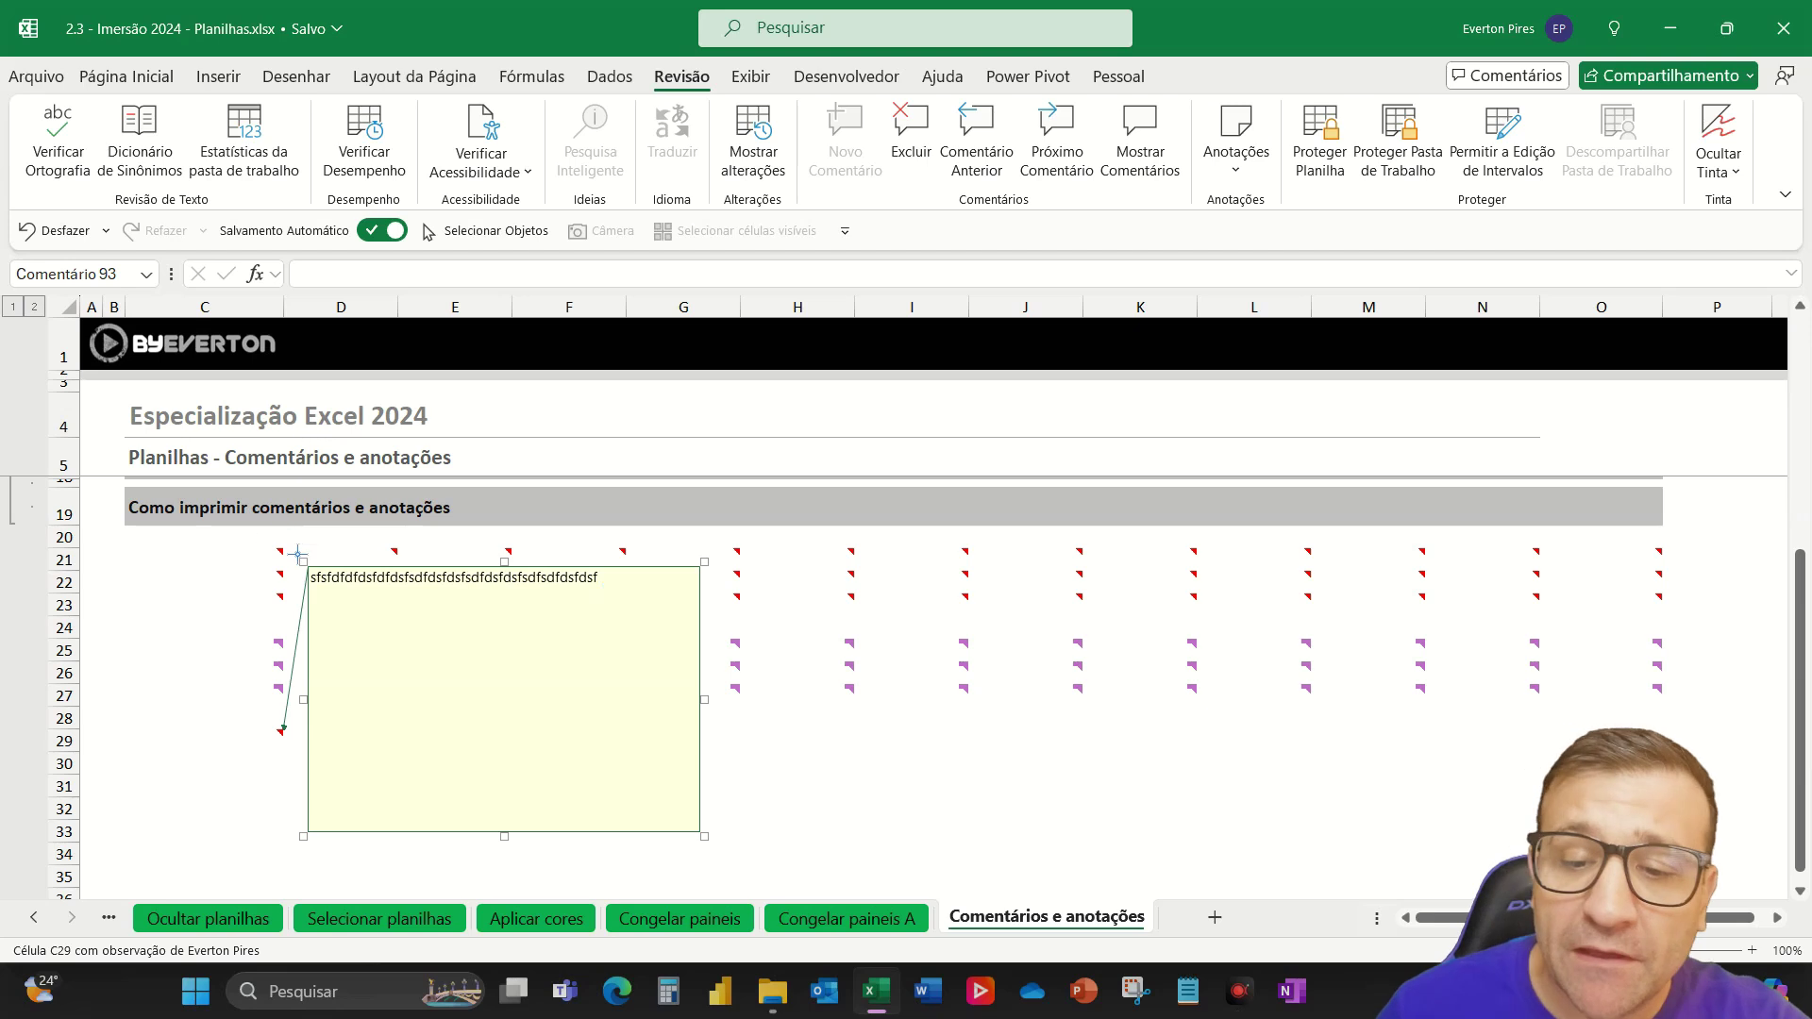
mouse_move(308, 563)
mouse_down()
mouse_move(351, 634)
mouse_move(575, 798)
mouse_move(700, 834)
mouse_up()
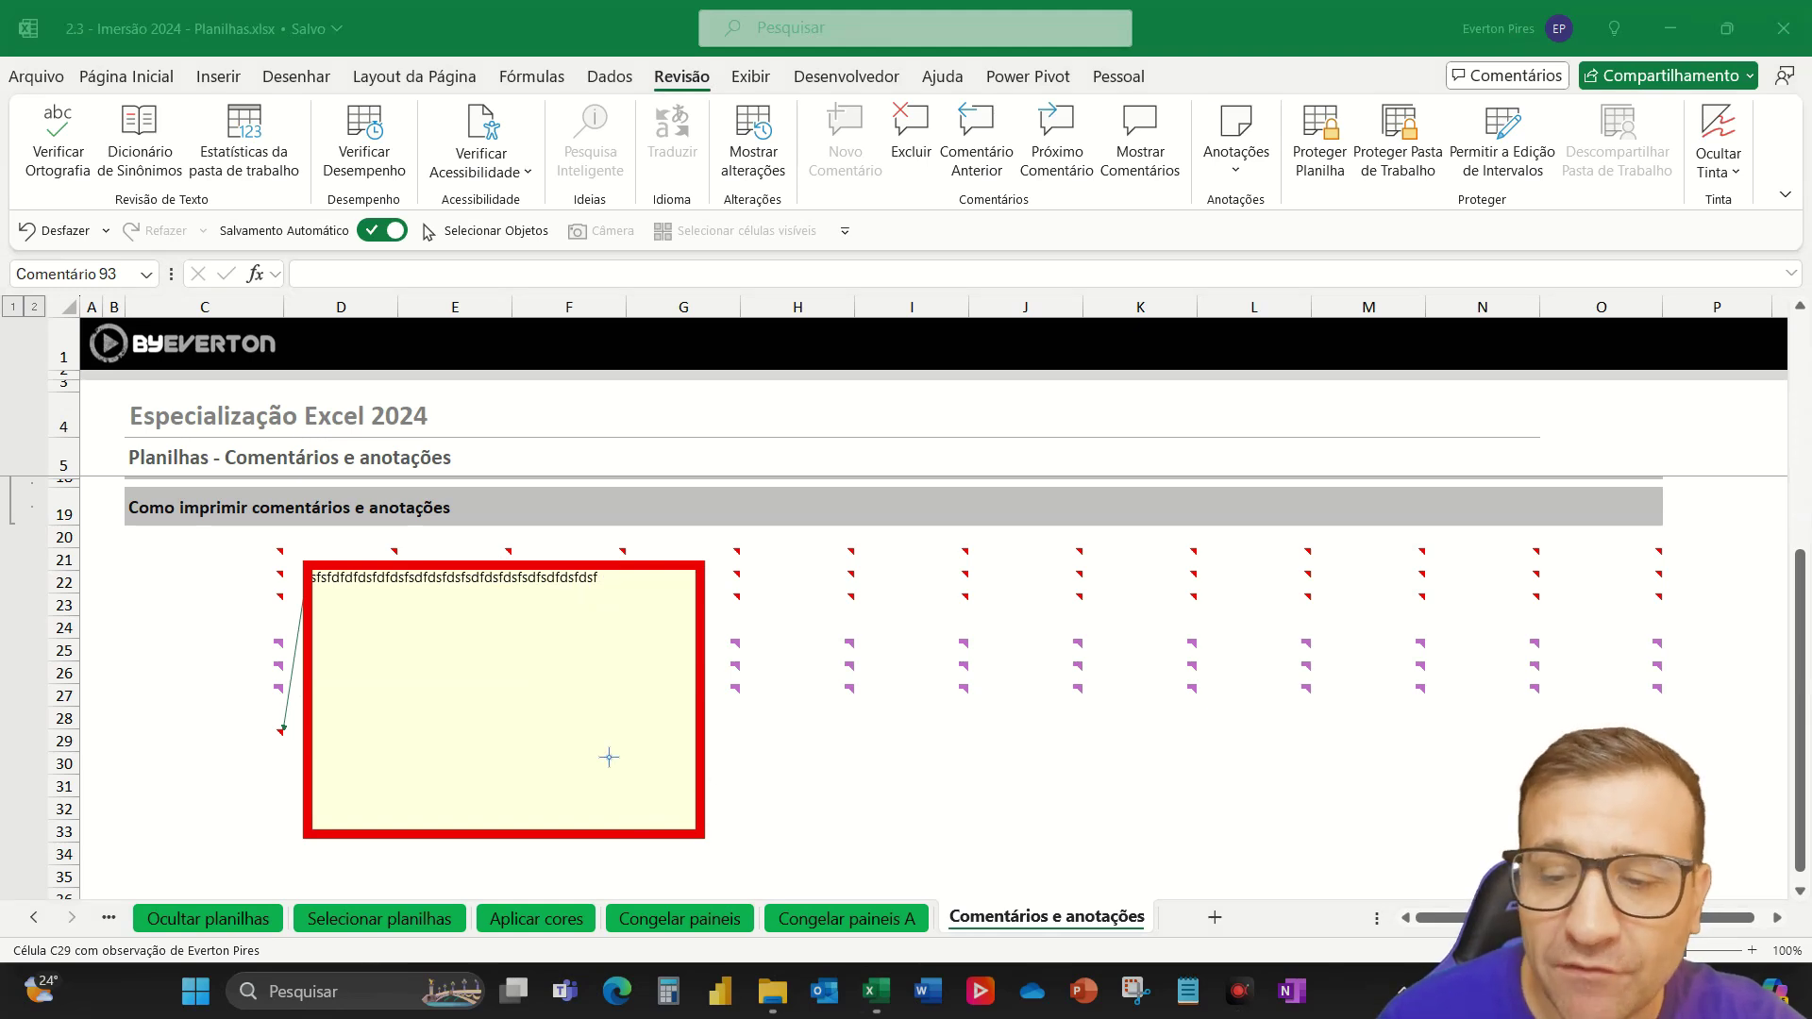
key(Escape)
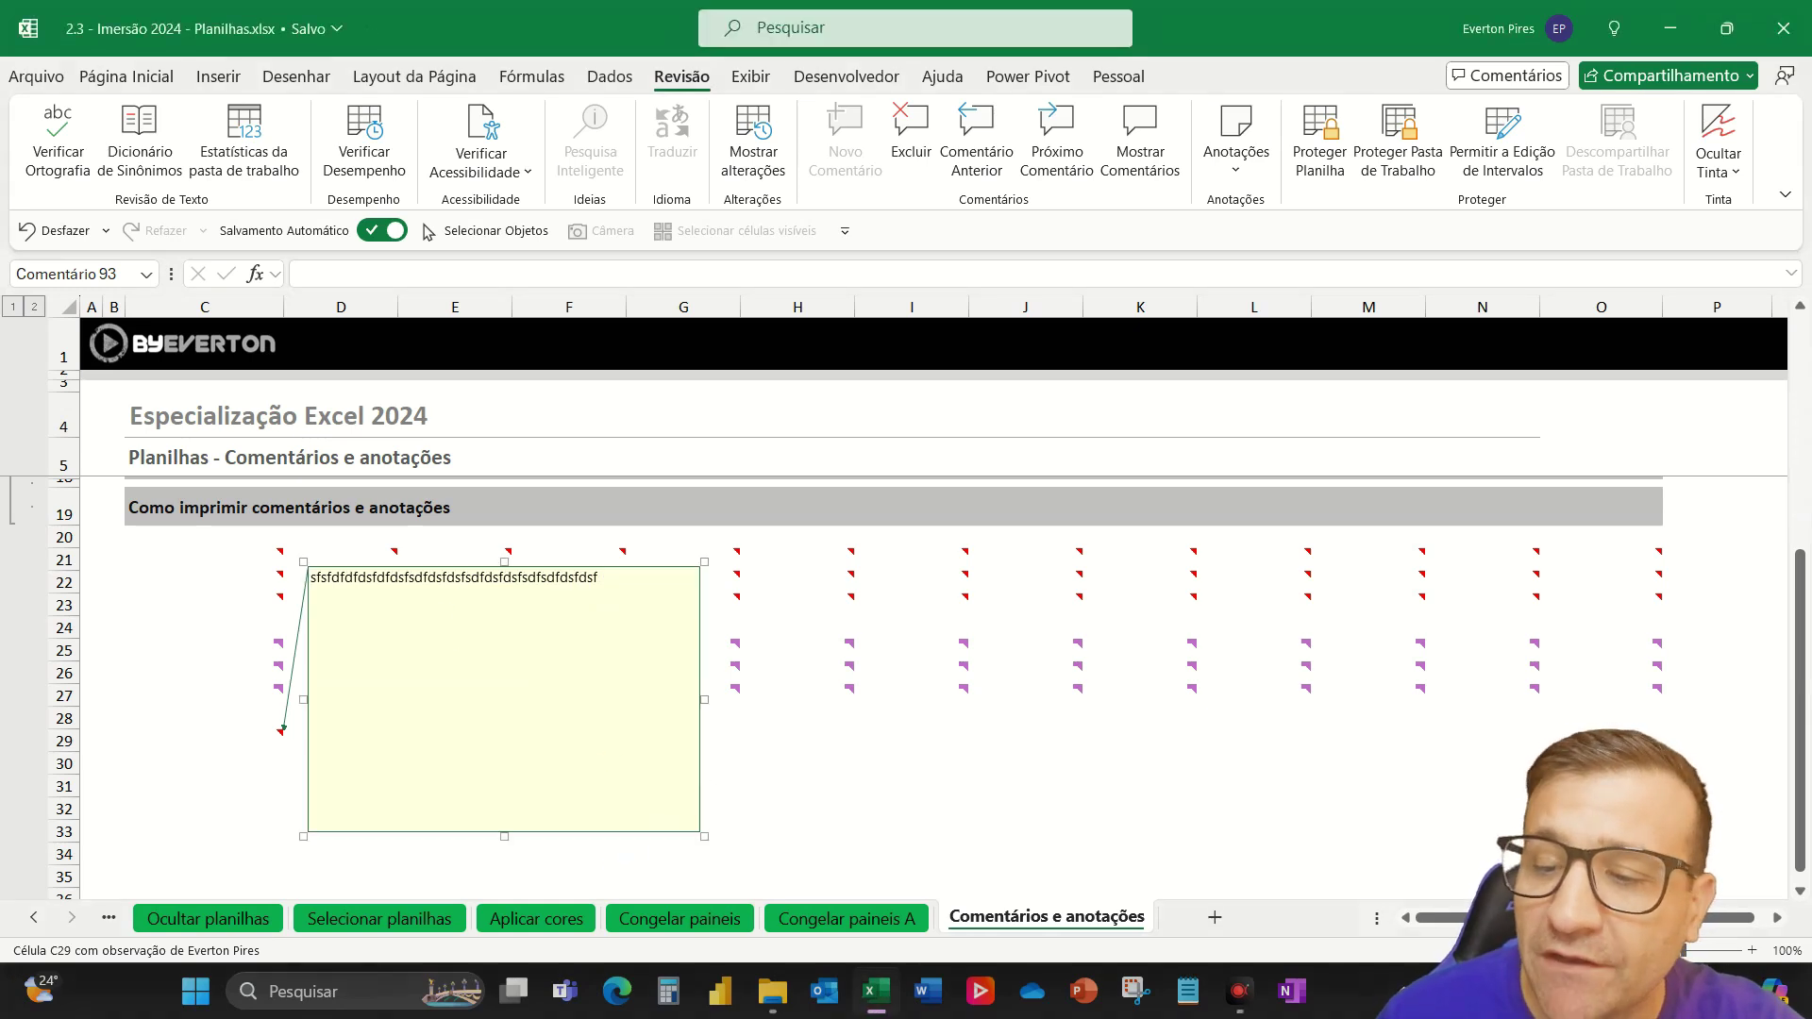
Format the C29 note with a bright green fill and enlarge its box to reach about column H and row 20
right_click(639, 568)
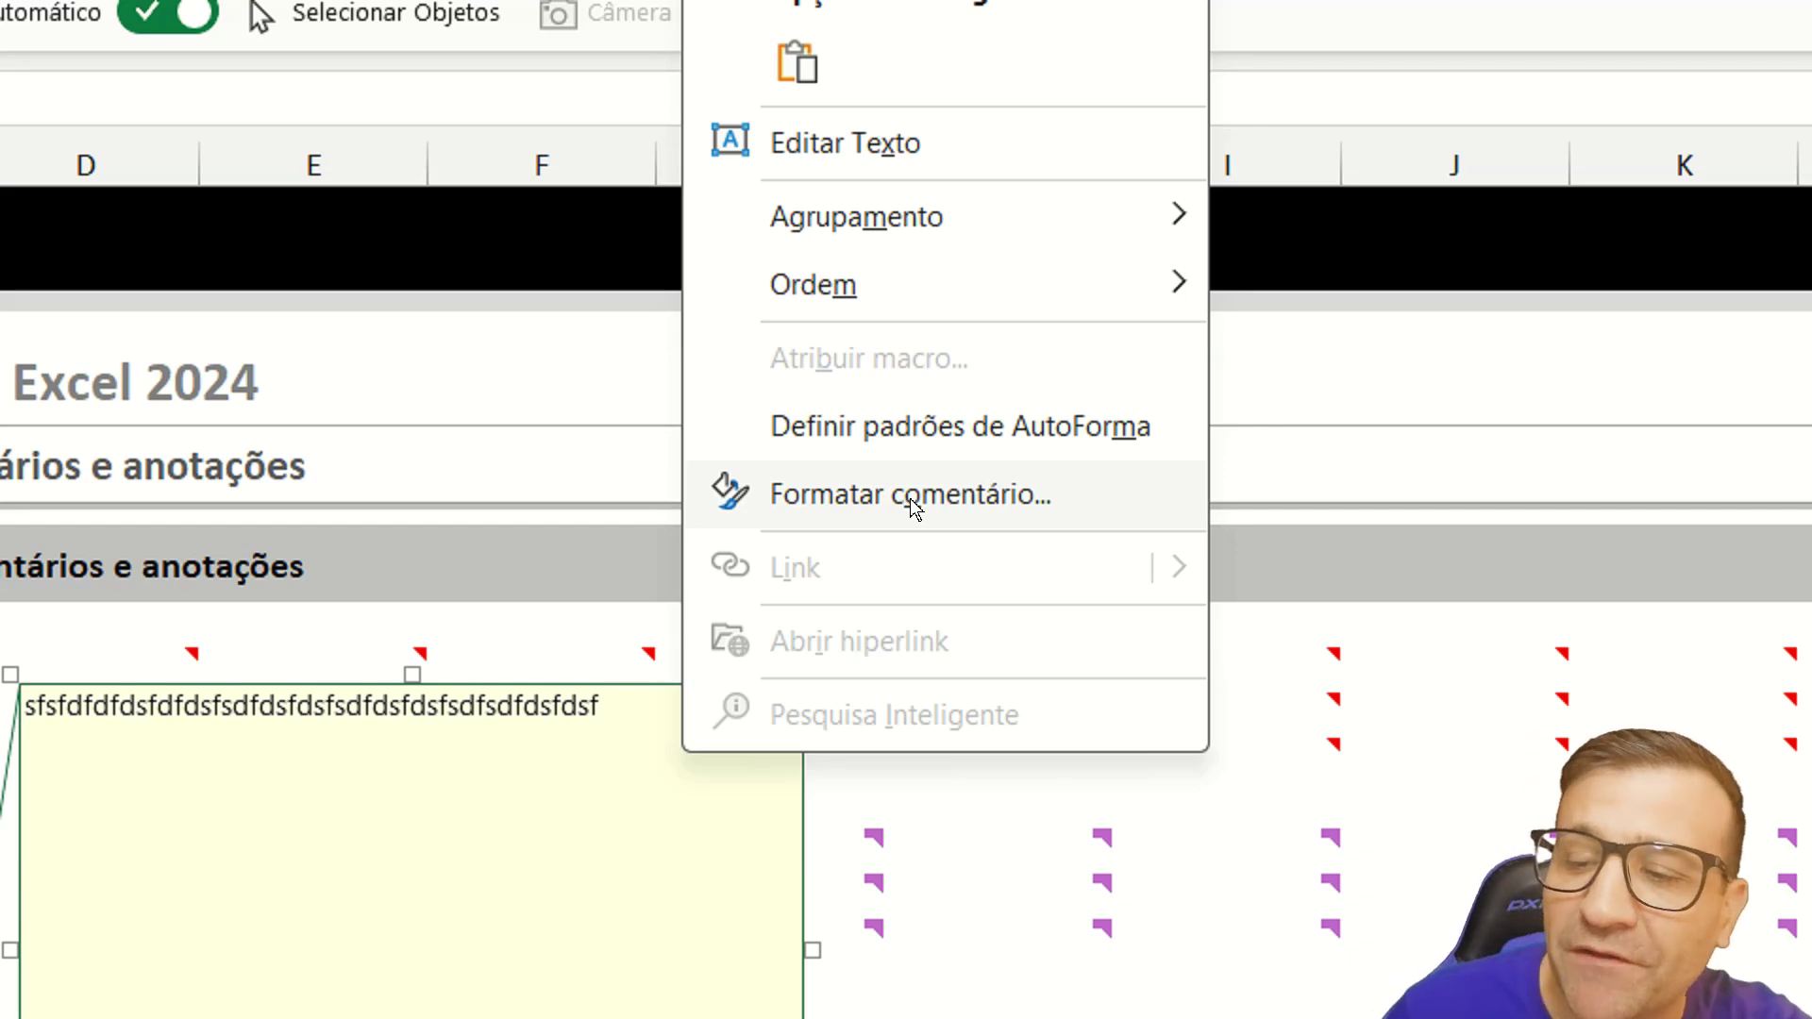
click(910, 499)
key(ctrl+1)
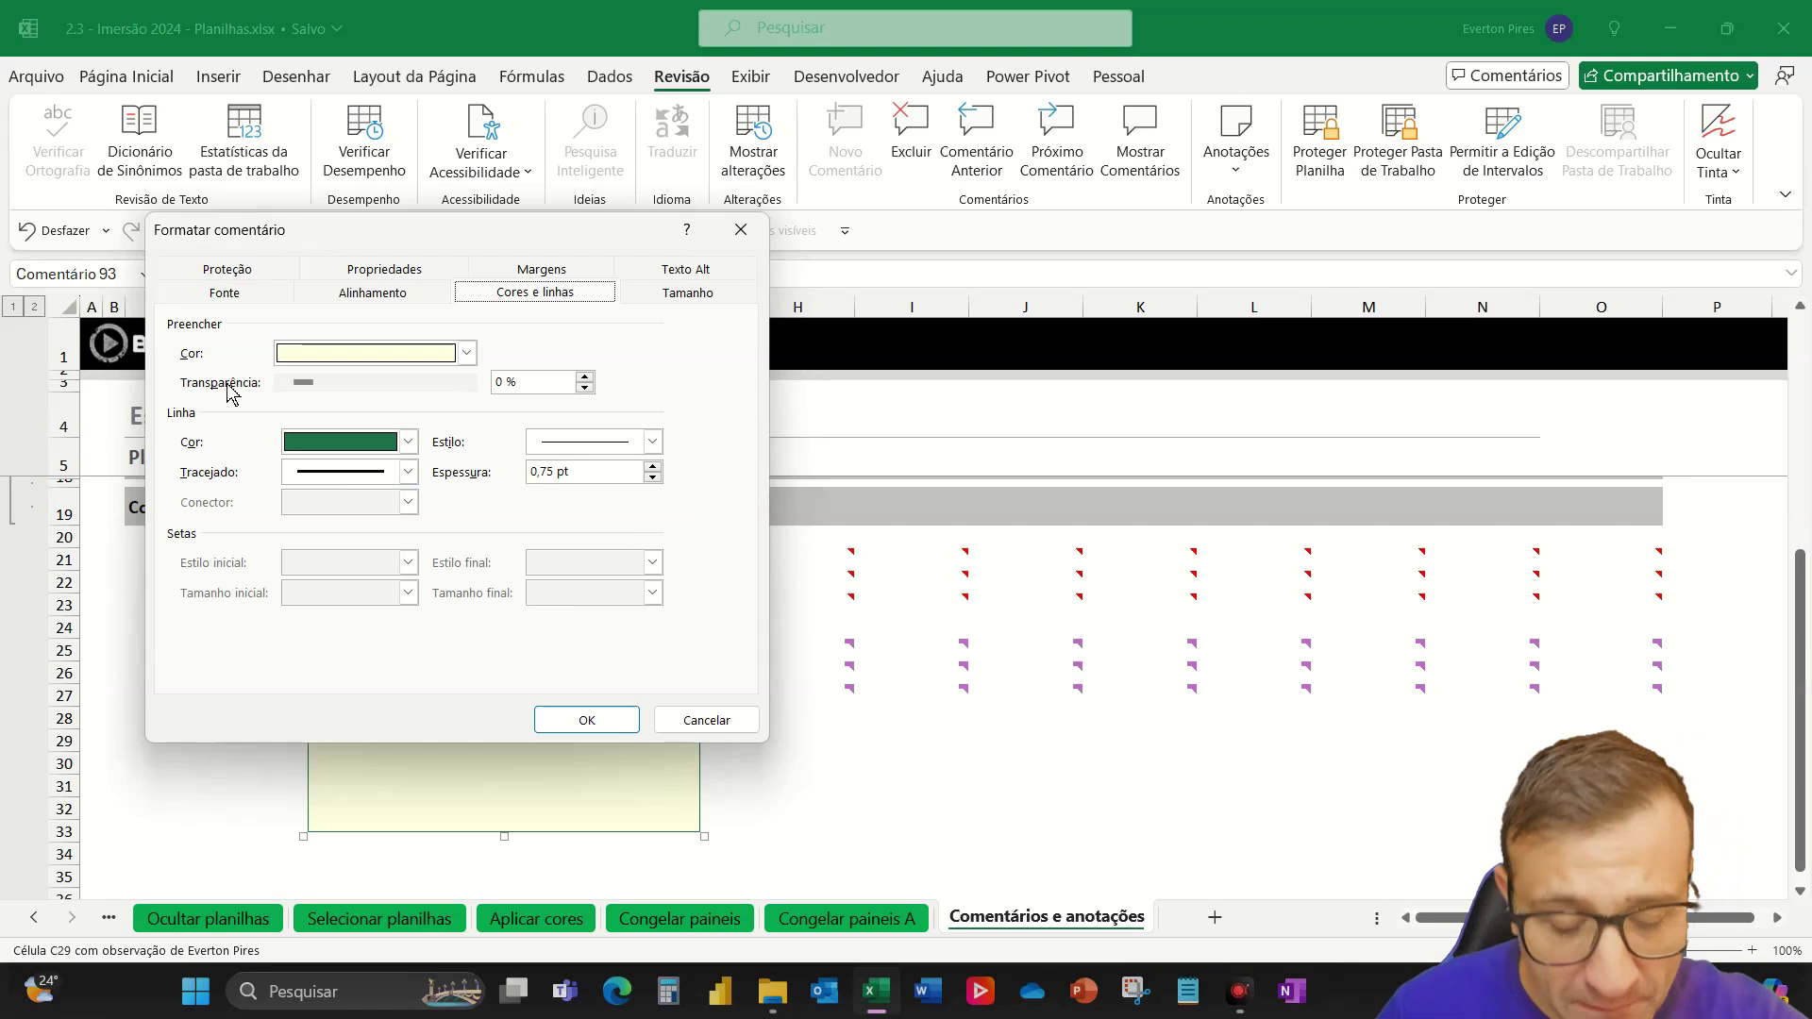
key(ctrl+2)
mouse_move(156, 319)
mouse_down()
mouse_move(413, 385)
mouse_move(515, 385)
mouse_up()
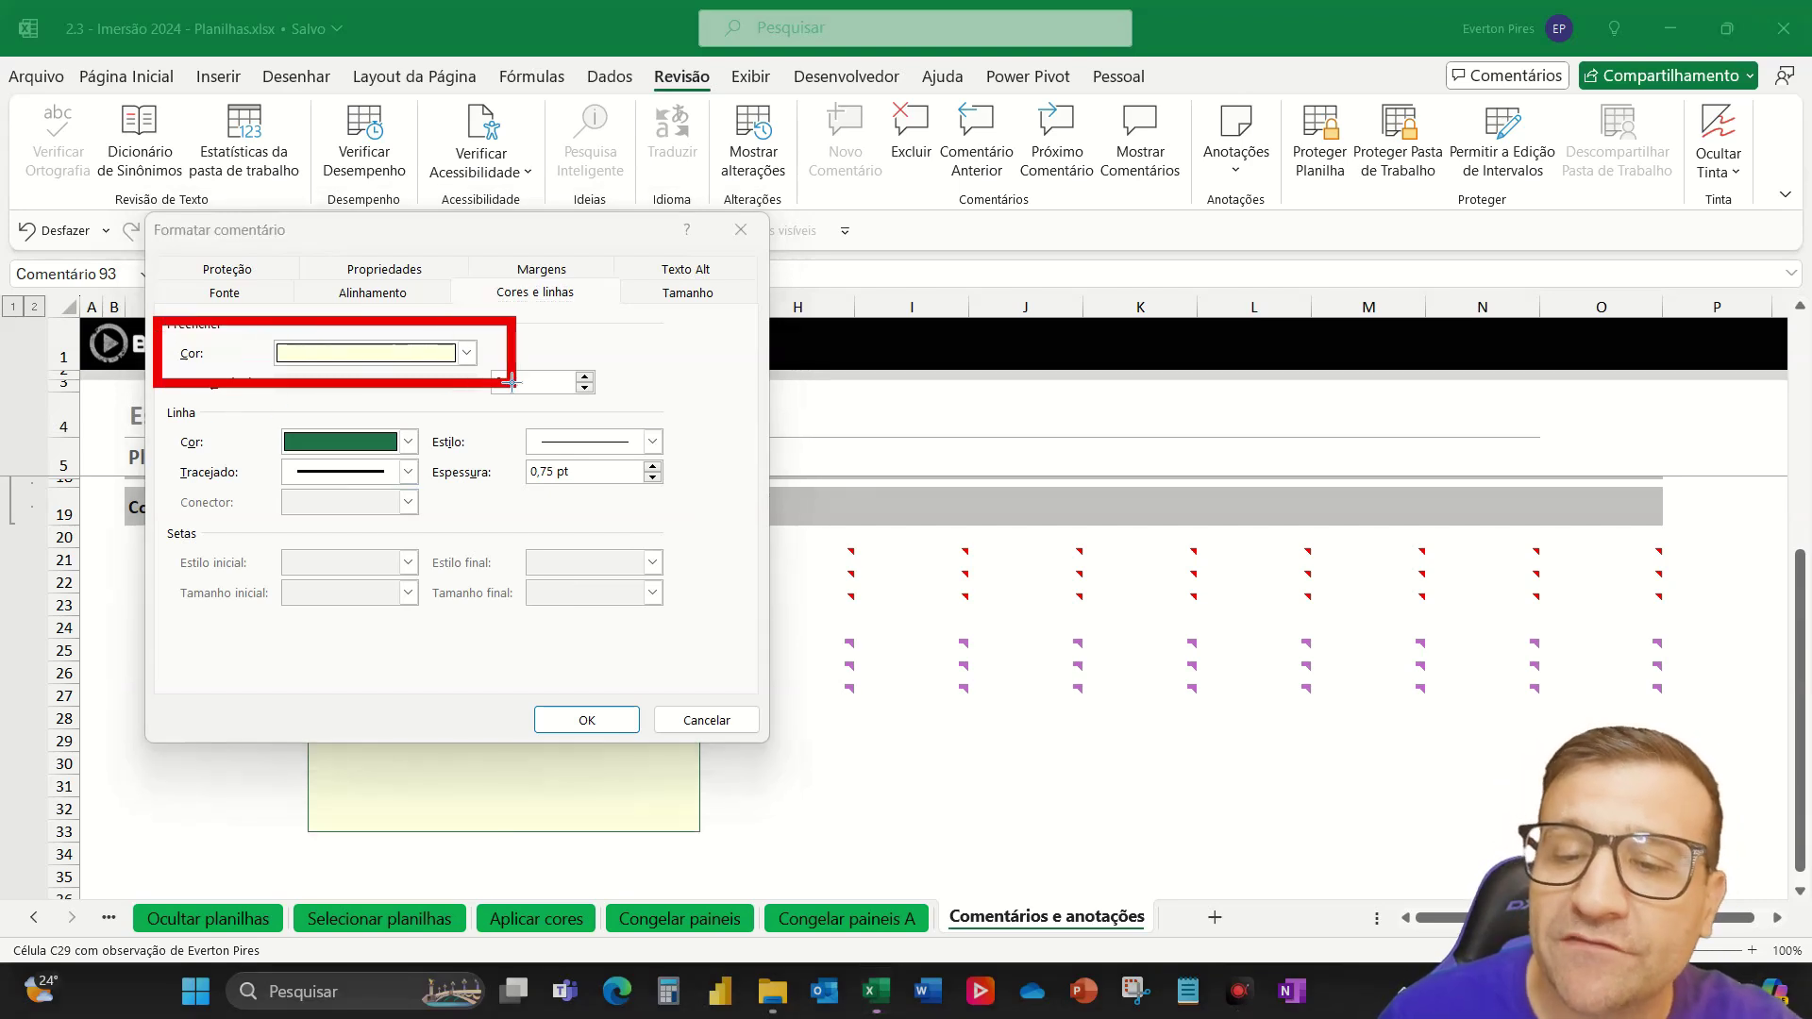
key(Escape)
click(466, 357)
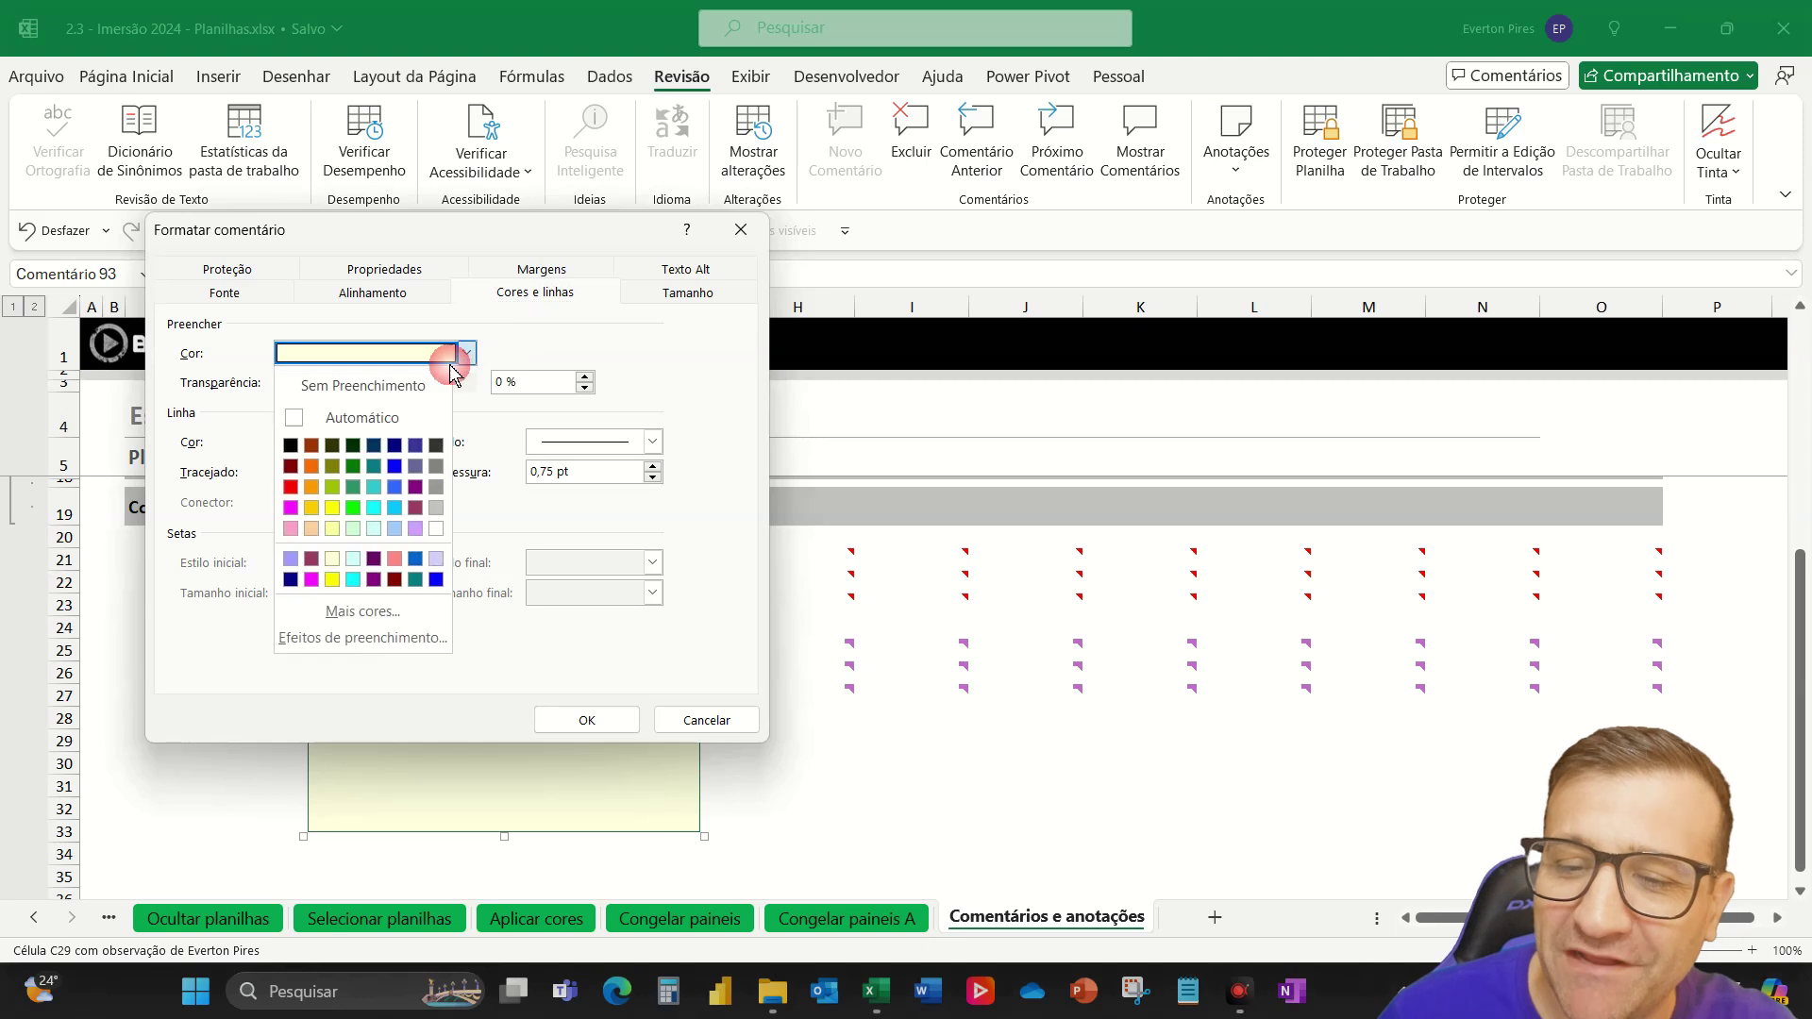
click(353, 507)
click(586, 720)
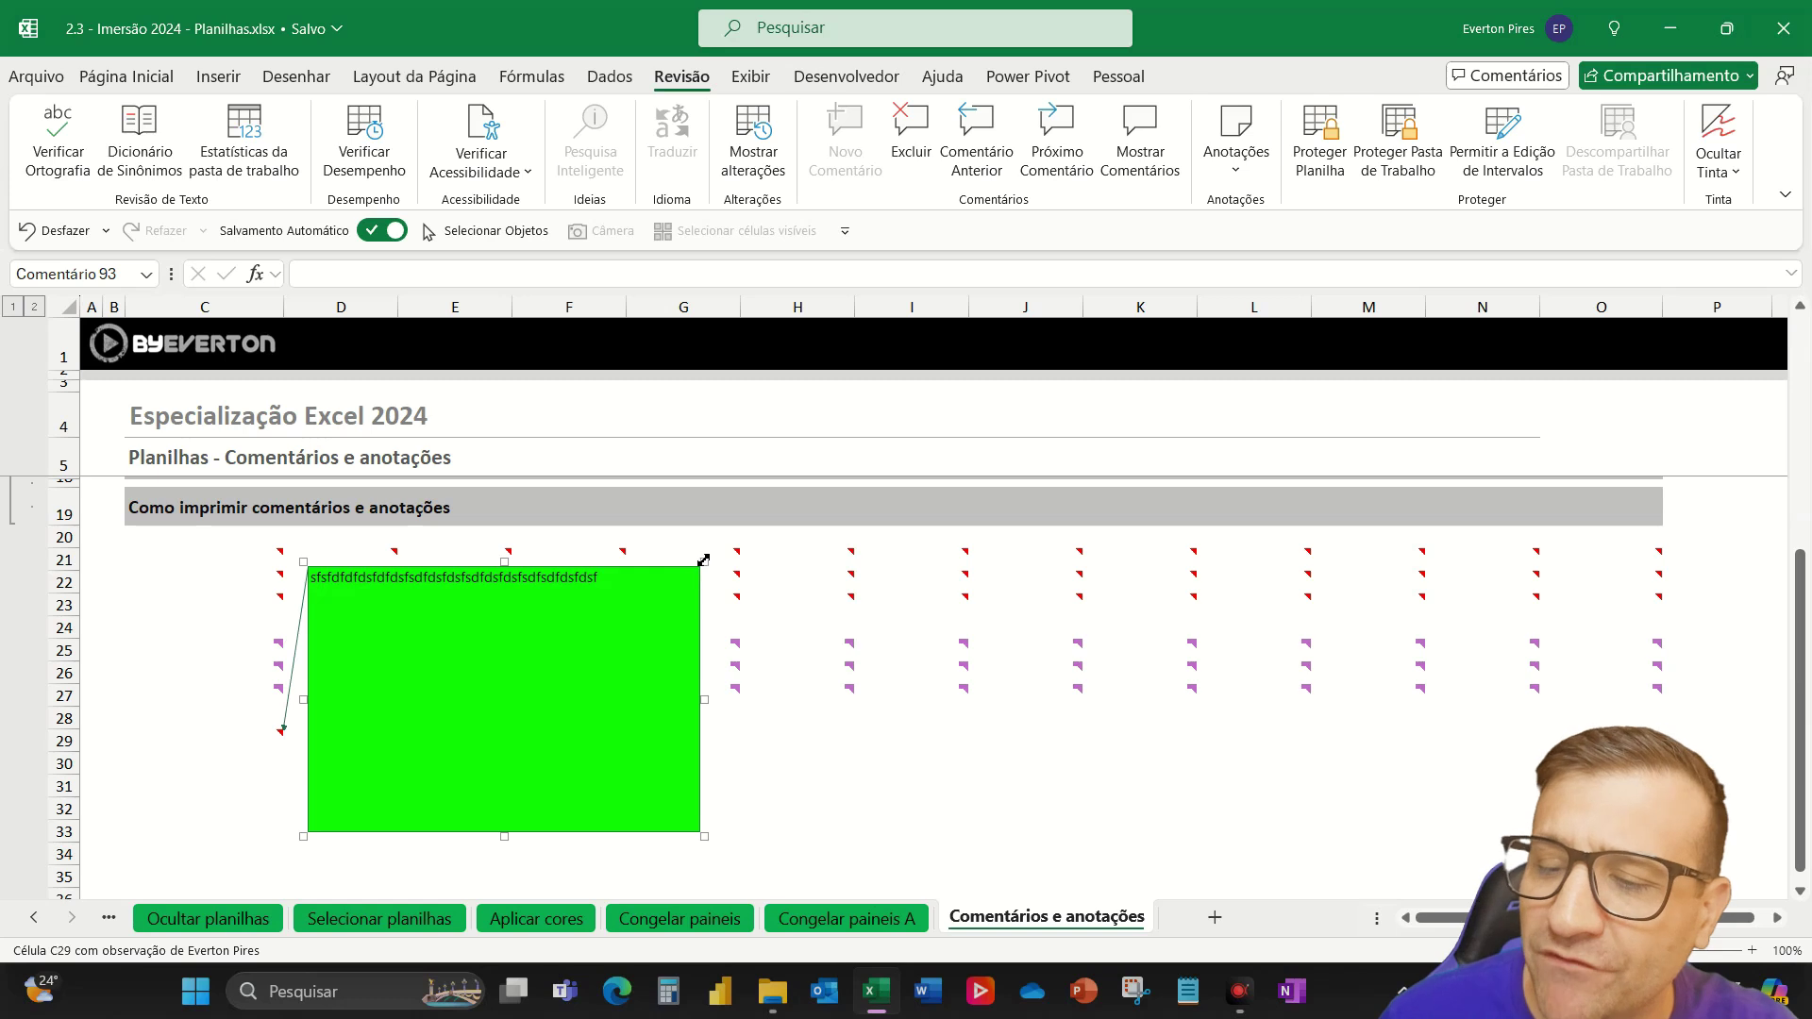
drag(704, 562, 801, 534)
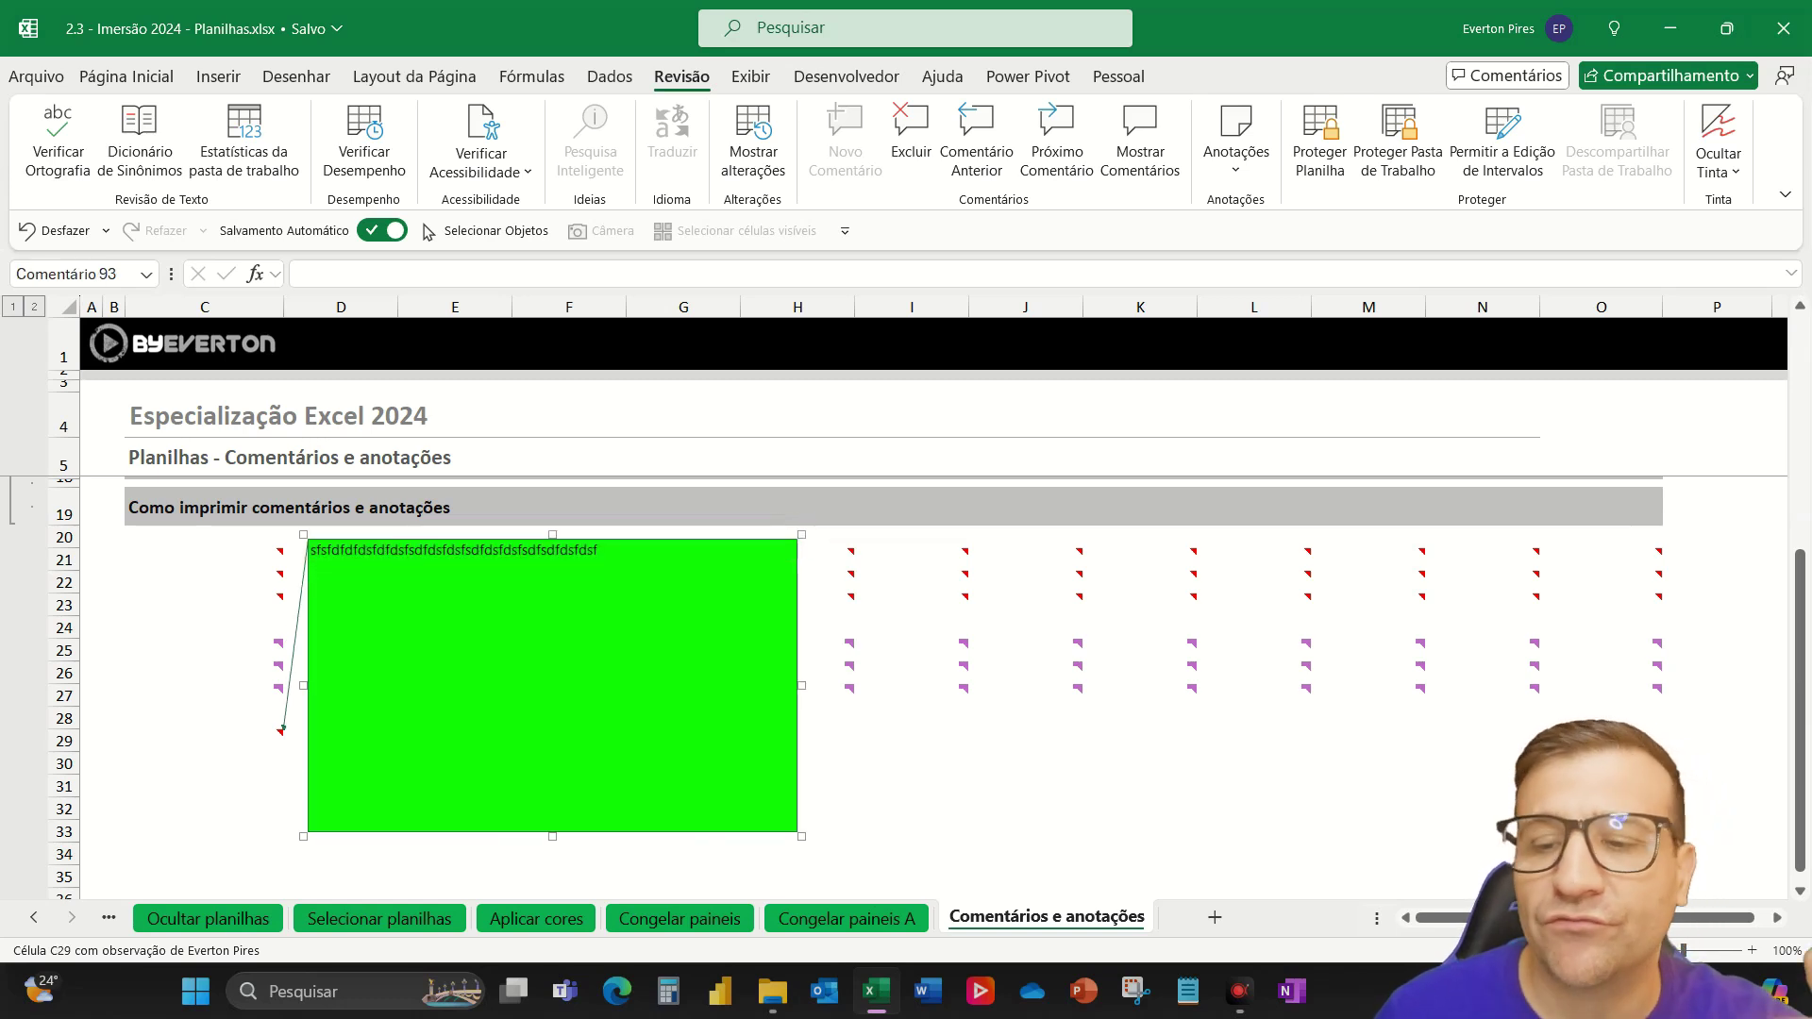
Open the C29 note's formatting, review its alignment and other settings, and start selecting an image as its fill effect
right_click(622, 541)
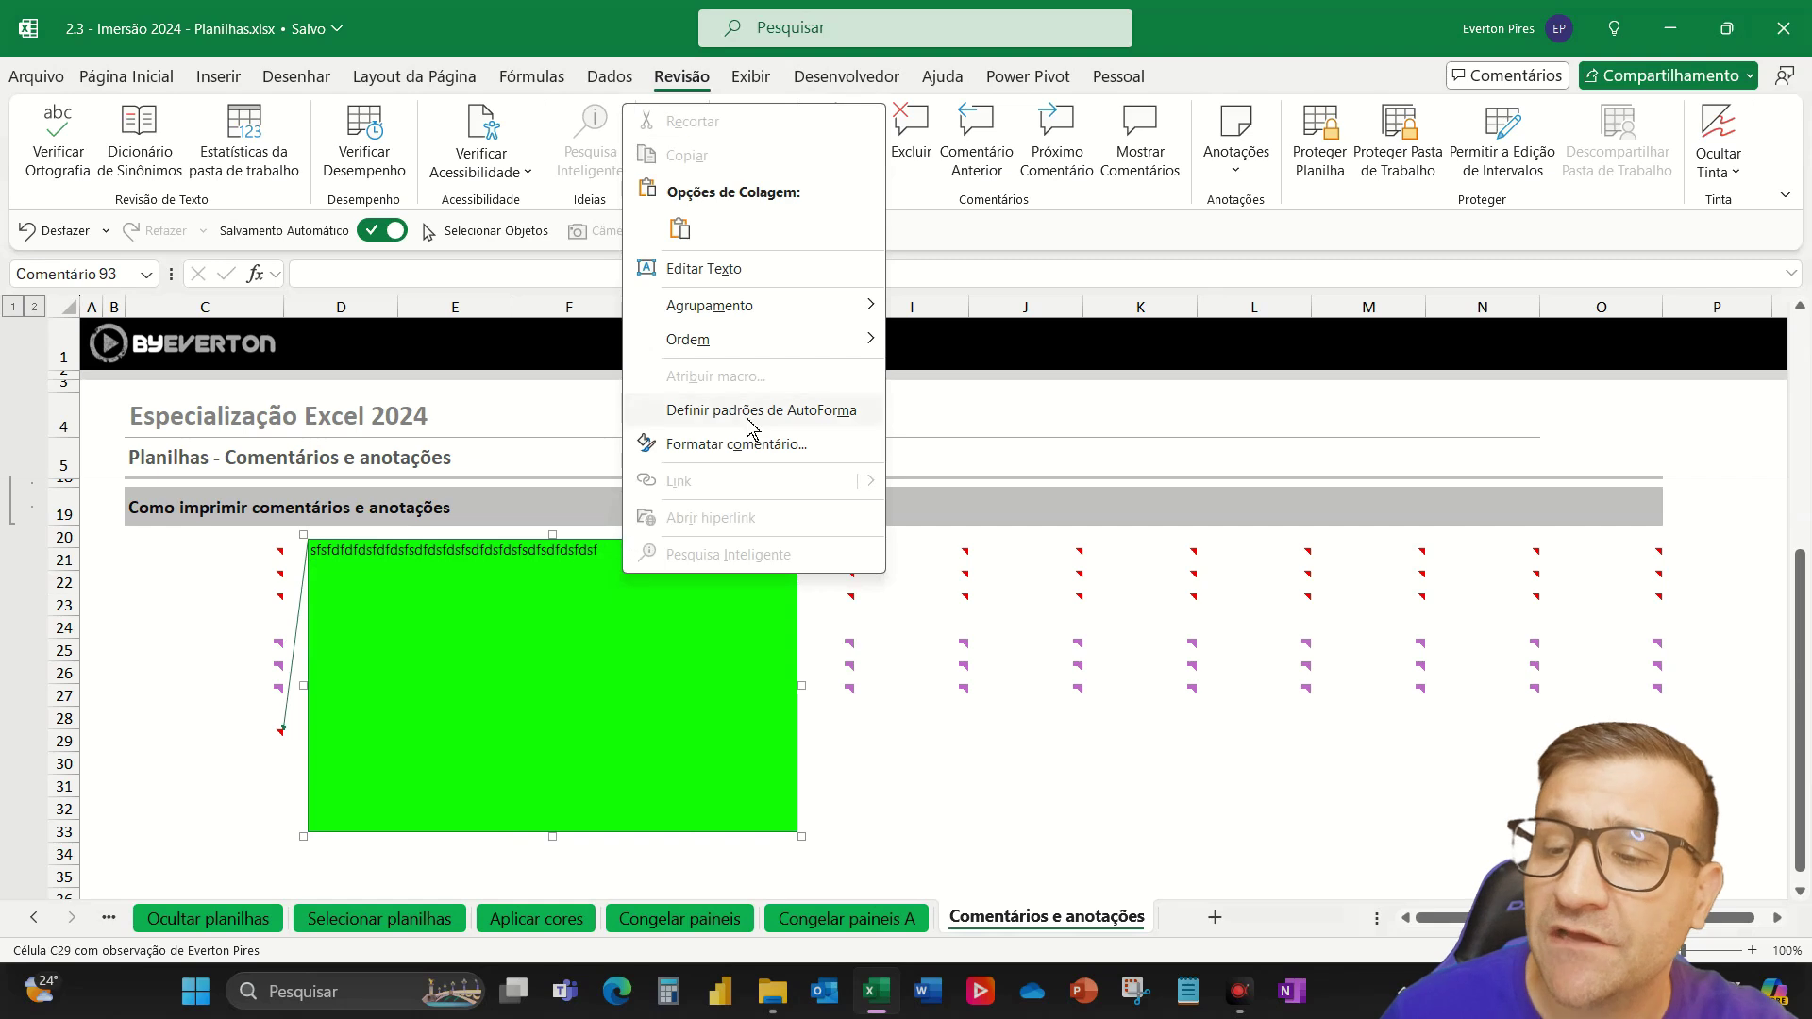
click(722, 447)
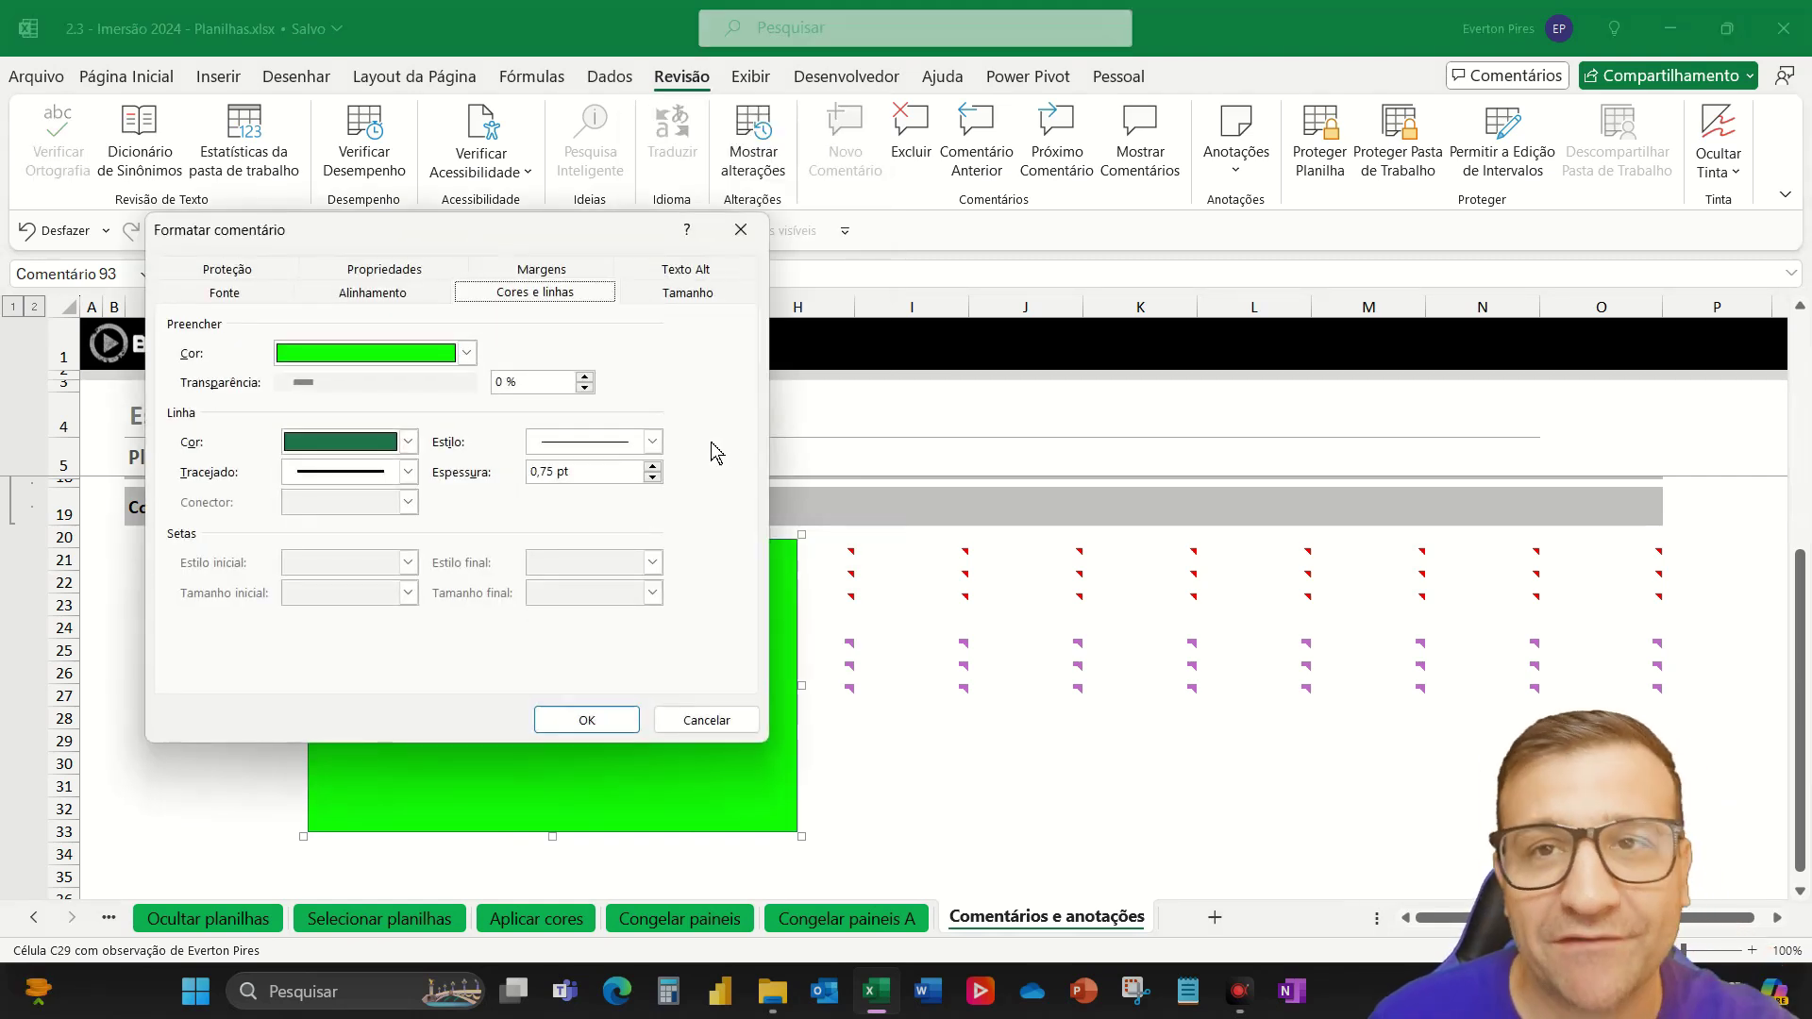
click(231, 272)
click(378, 272)
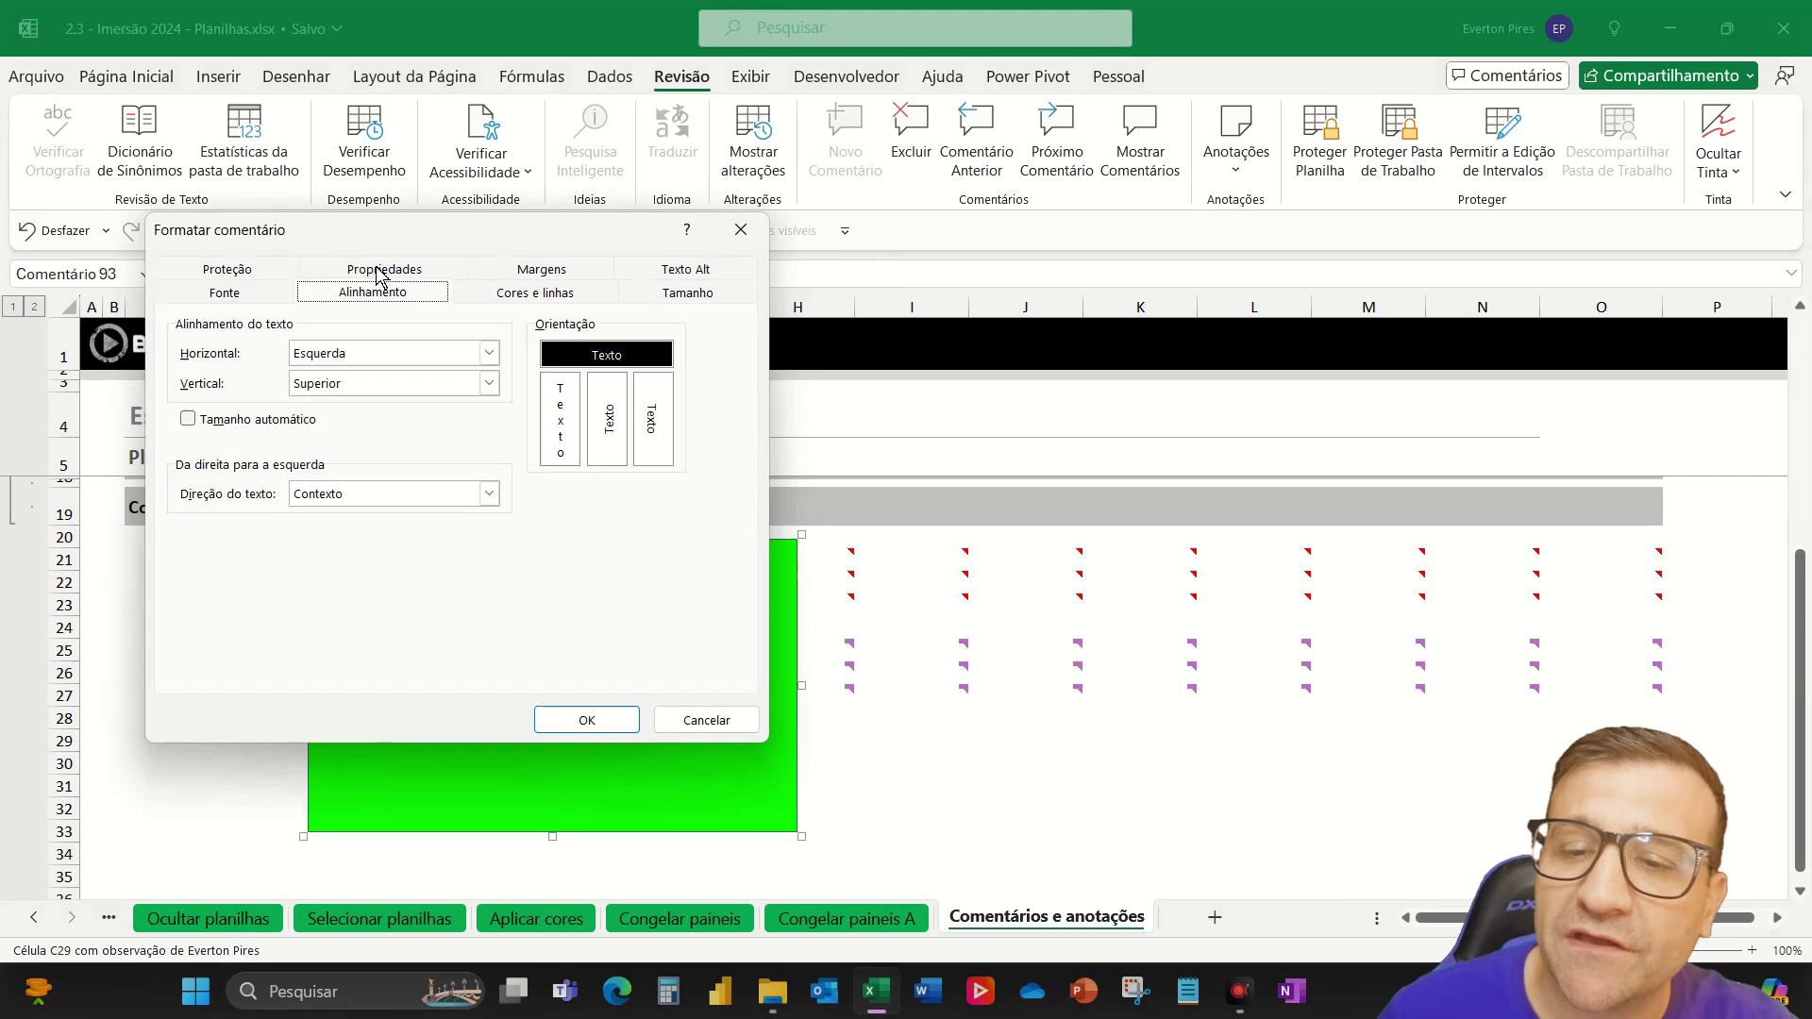
click(416, 273)
click(517, 275)
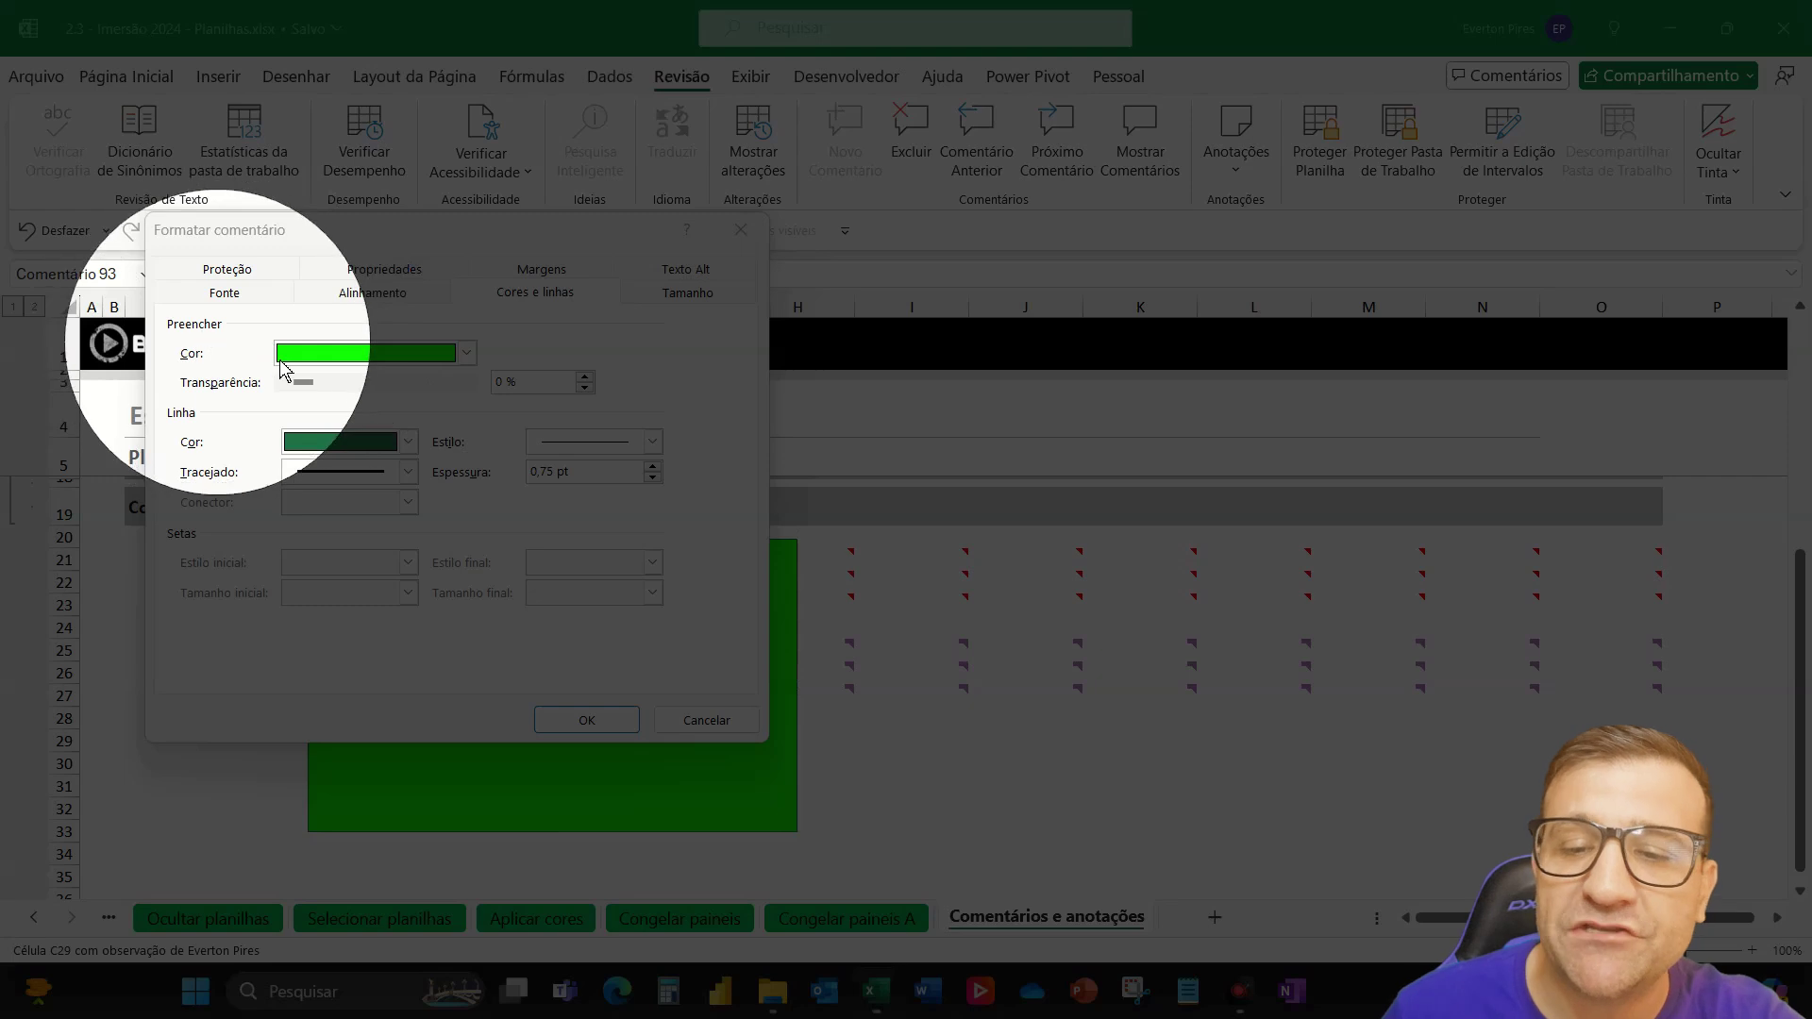
click(466, 354)
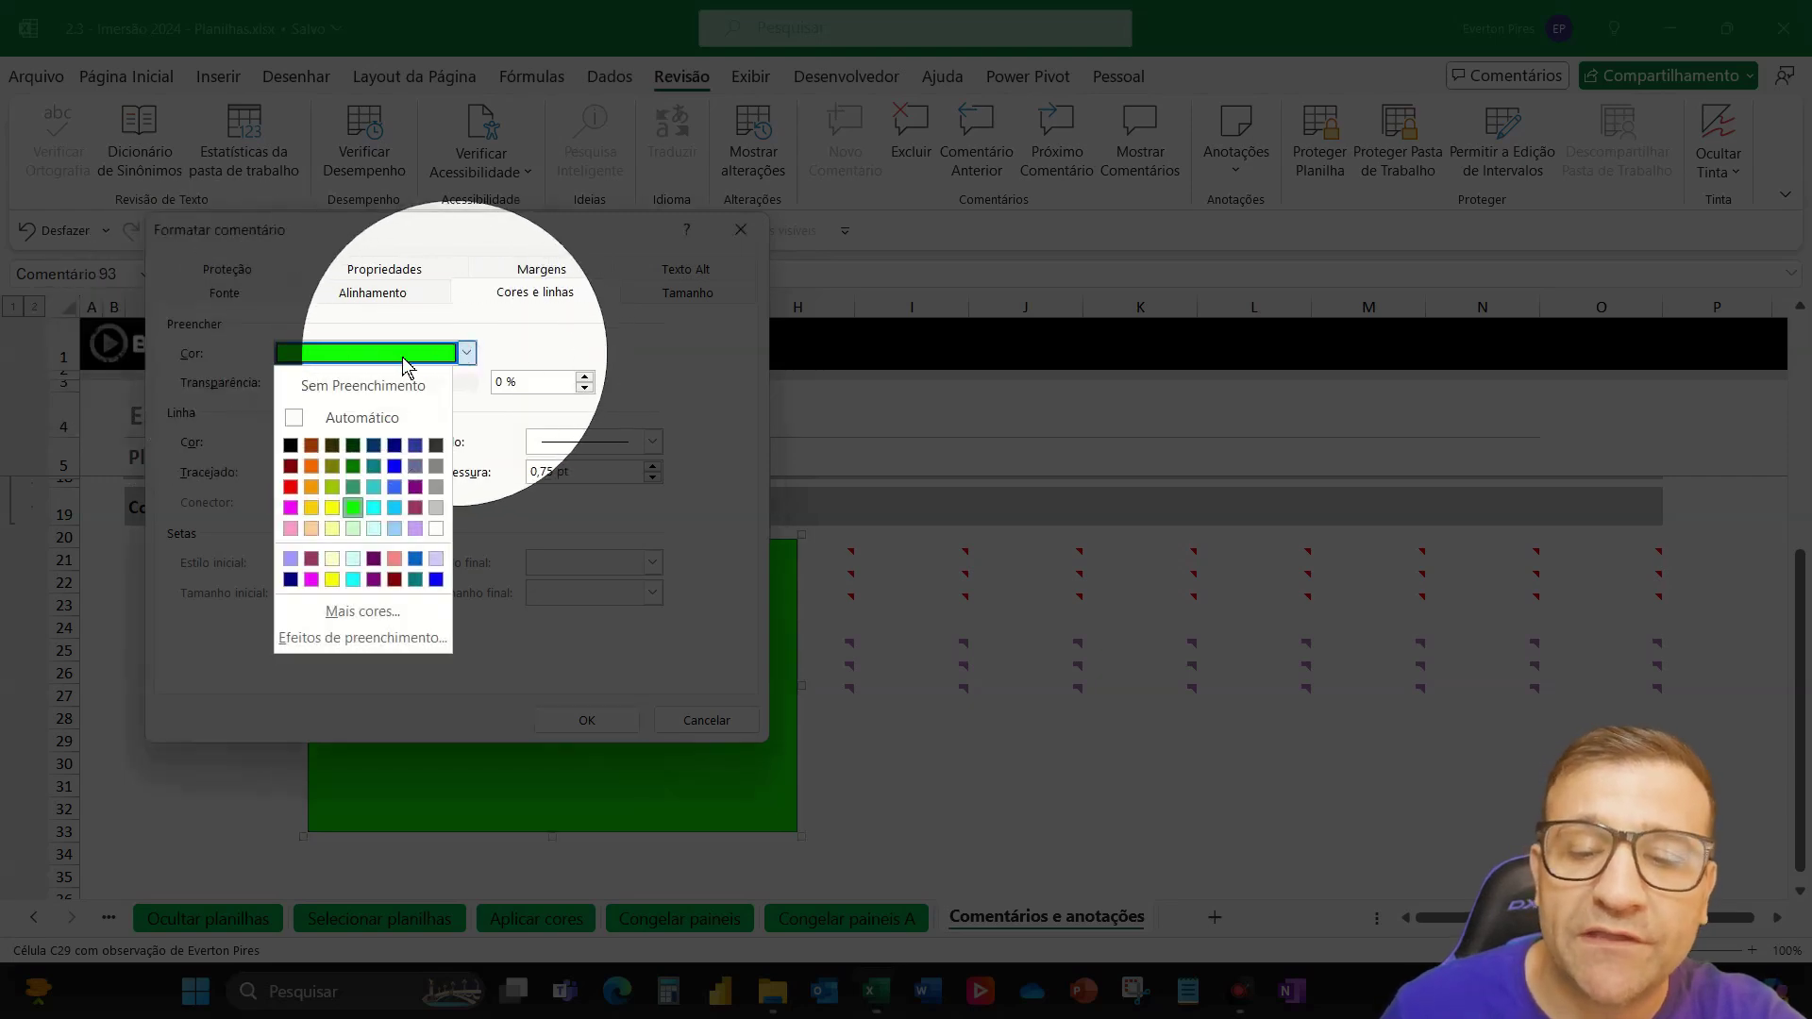
click(347, 638)
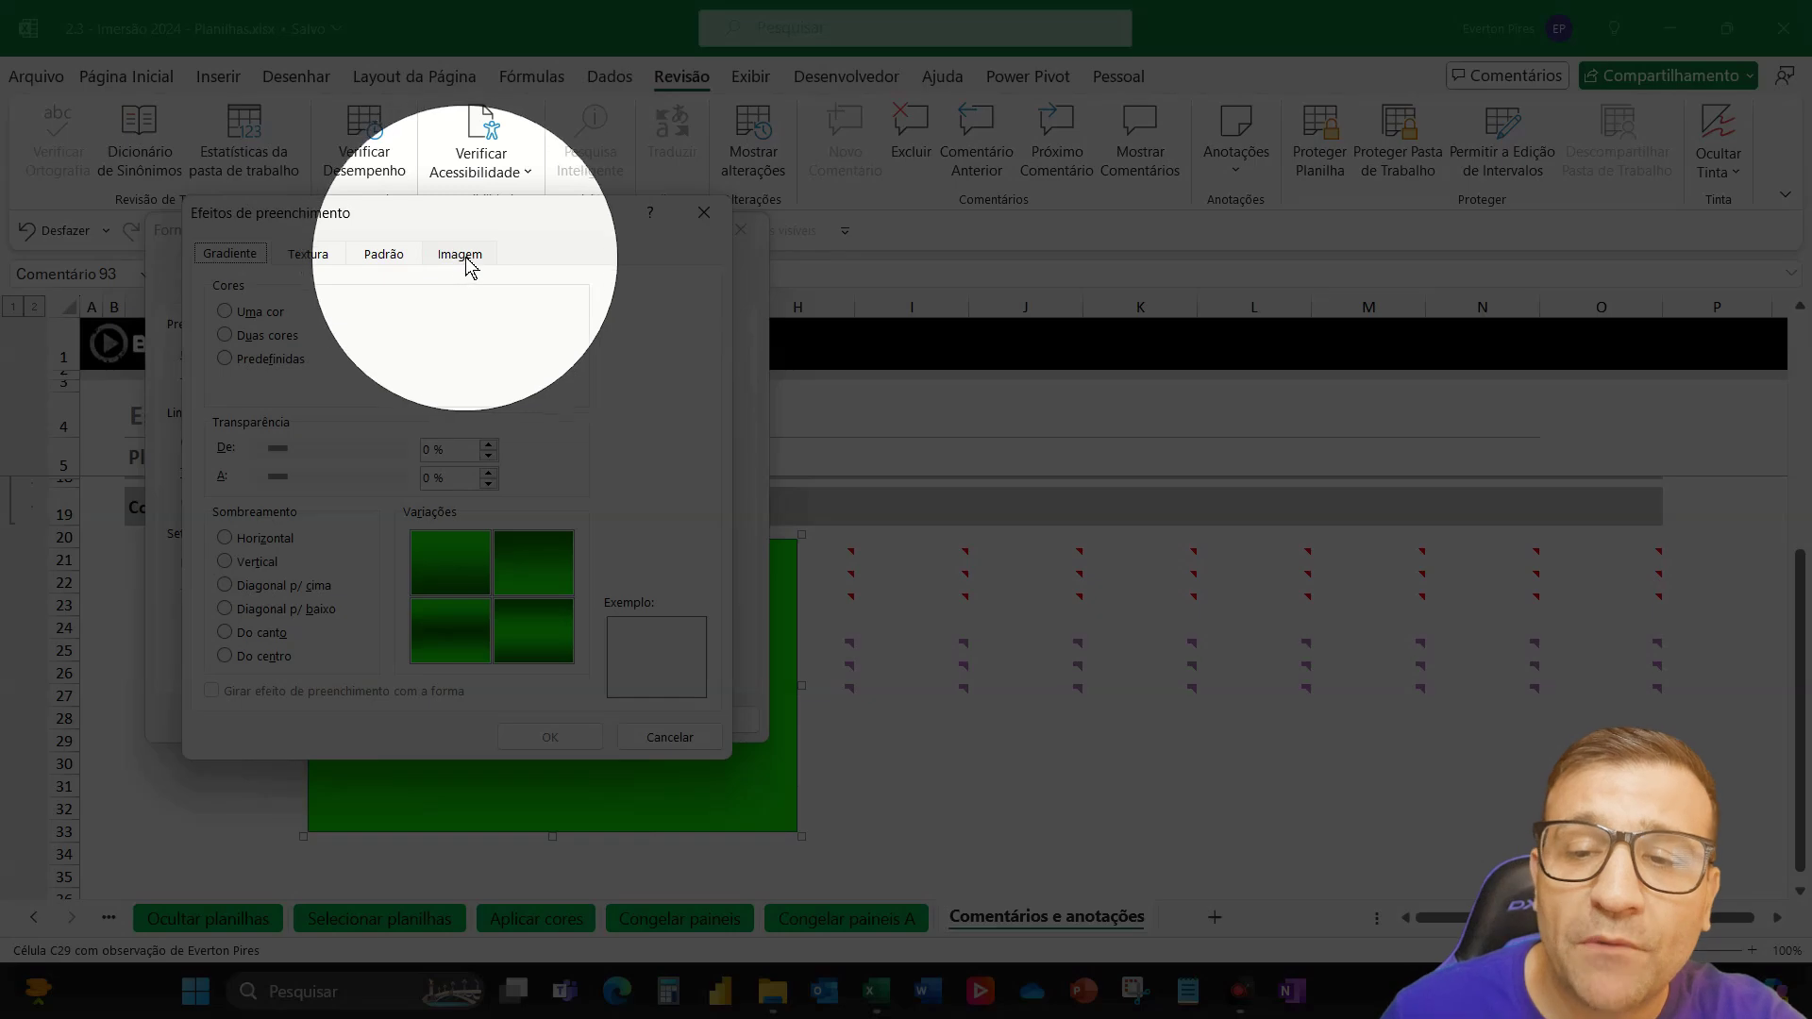
click(462, 255)
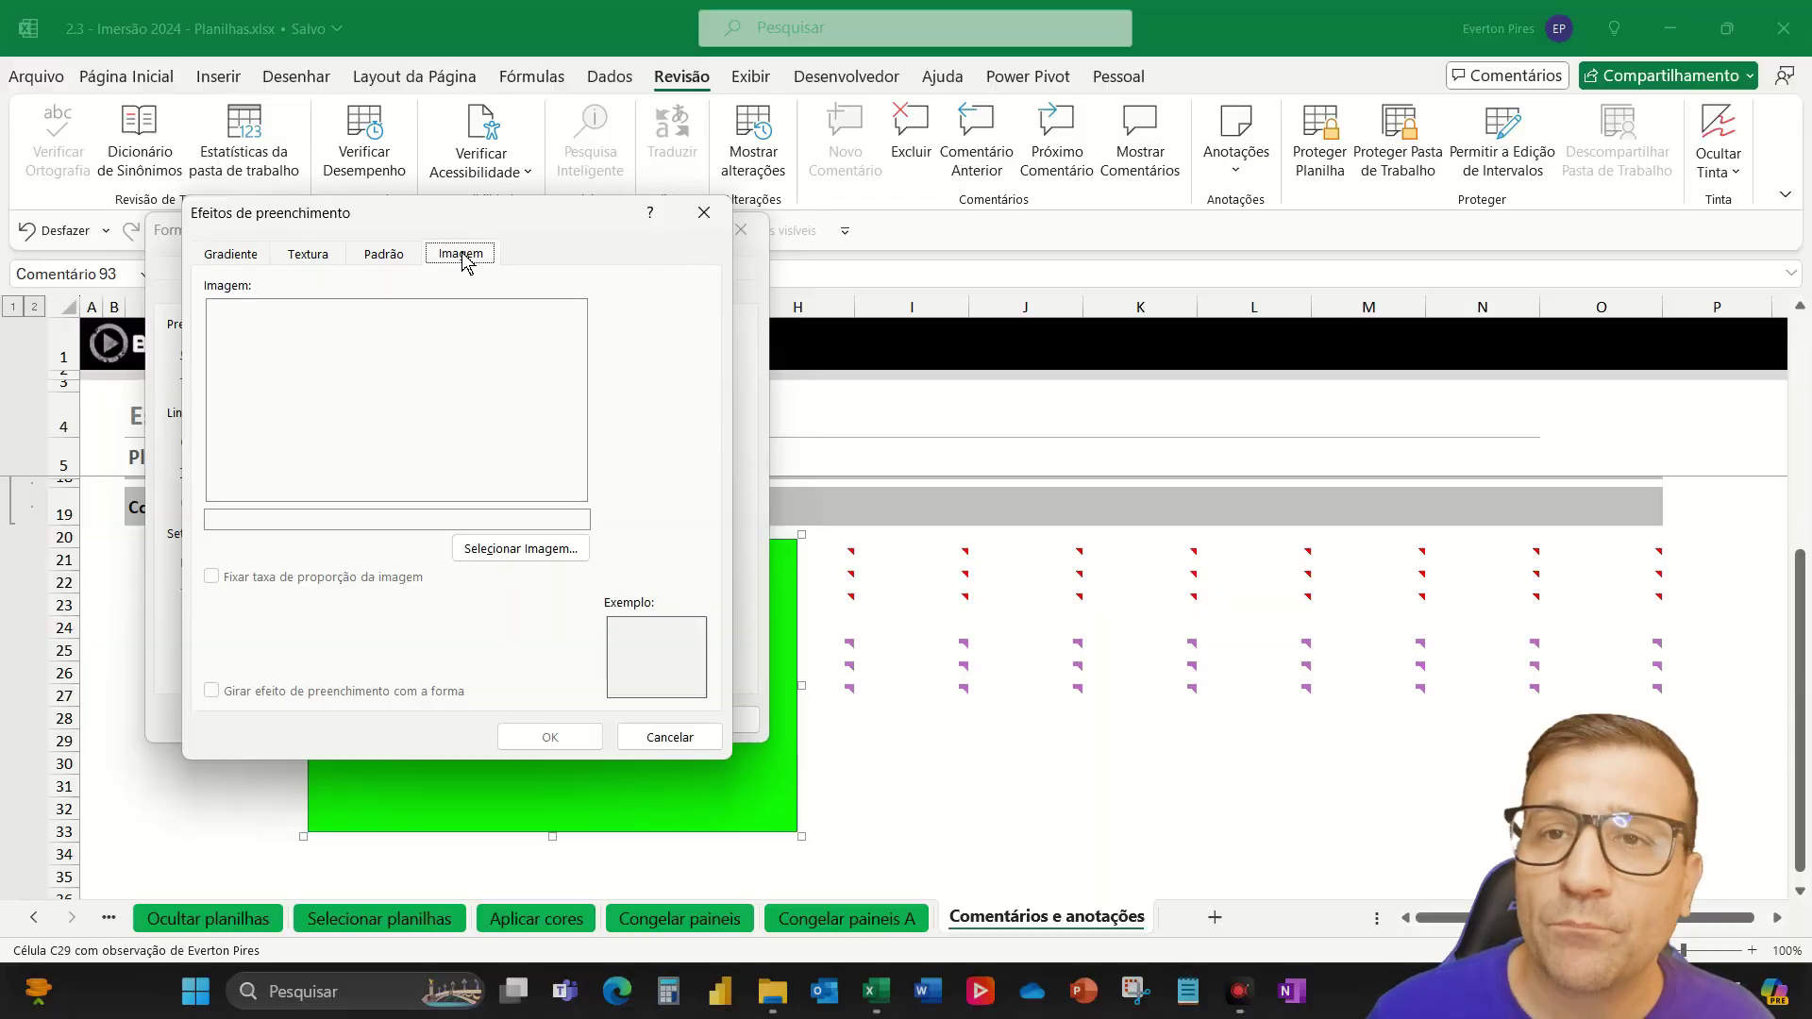
click(507, 549)
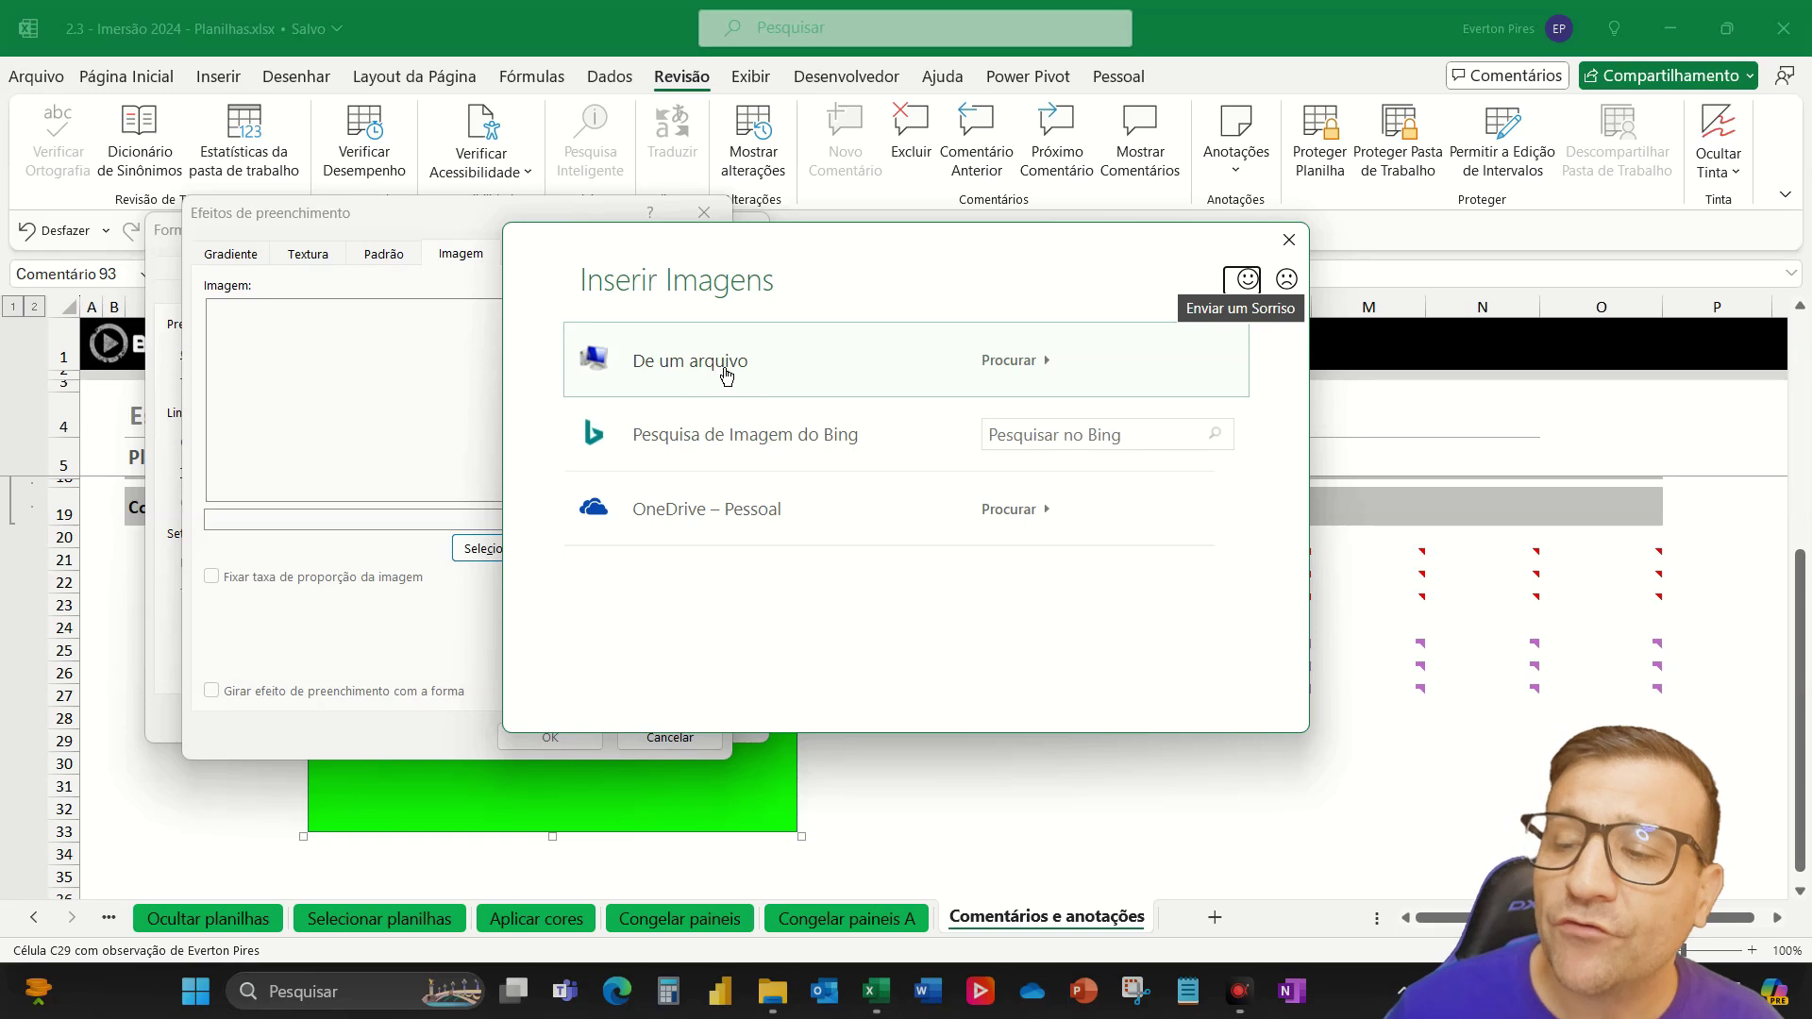
Search Bing images for "carro" and apply the picture of the yellow classic car as the C29 note's fill
click(1085, 434)
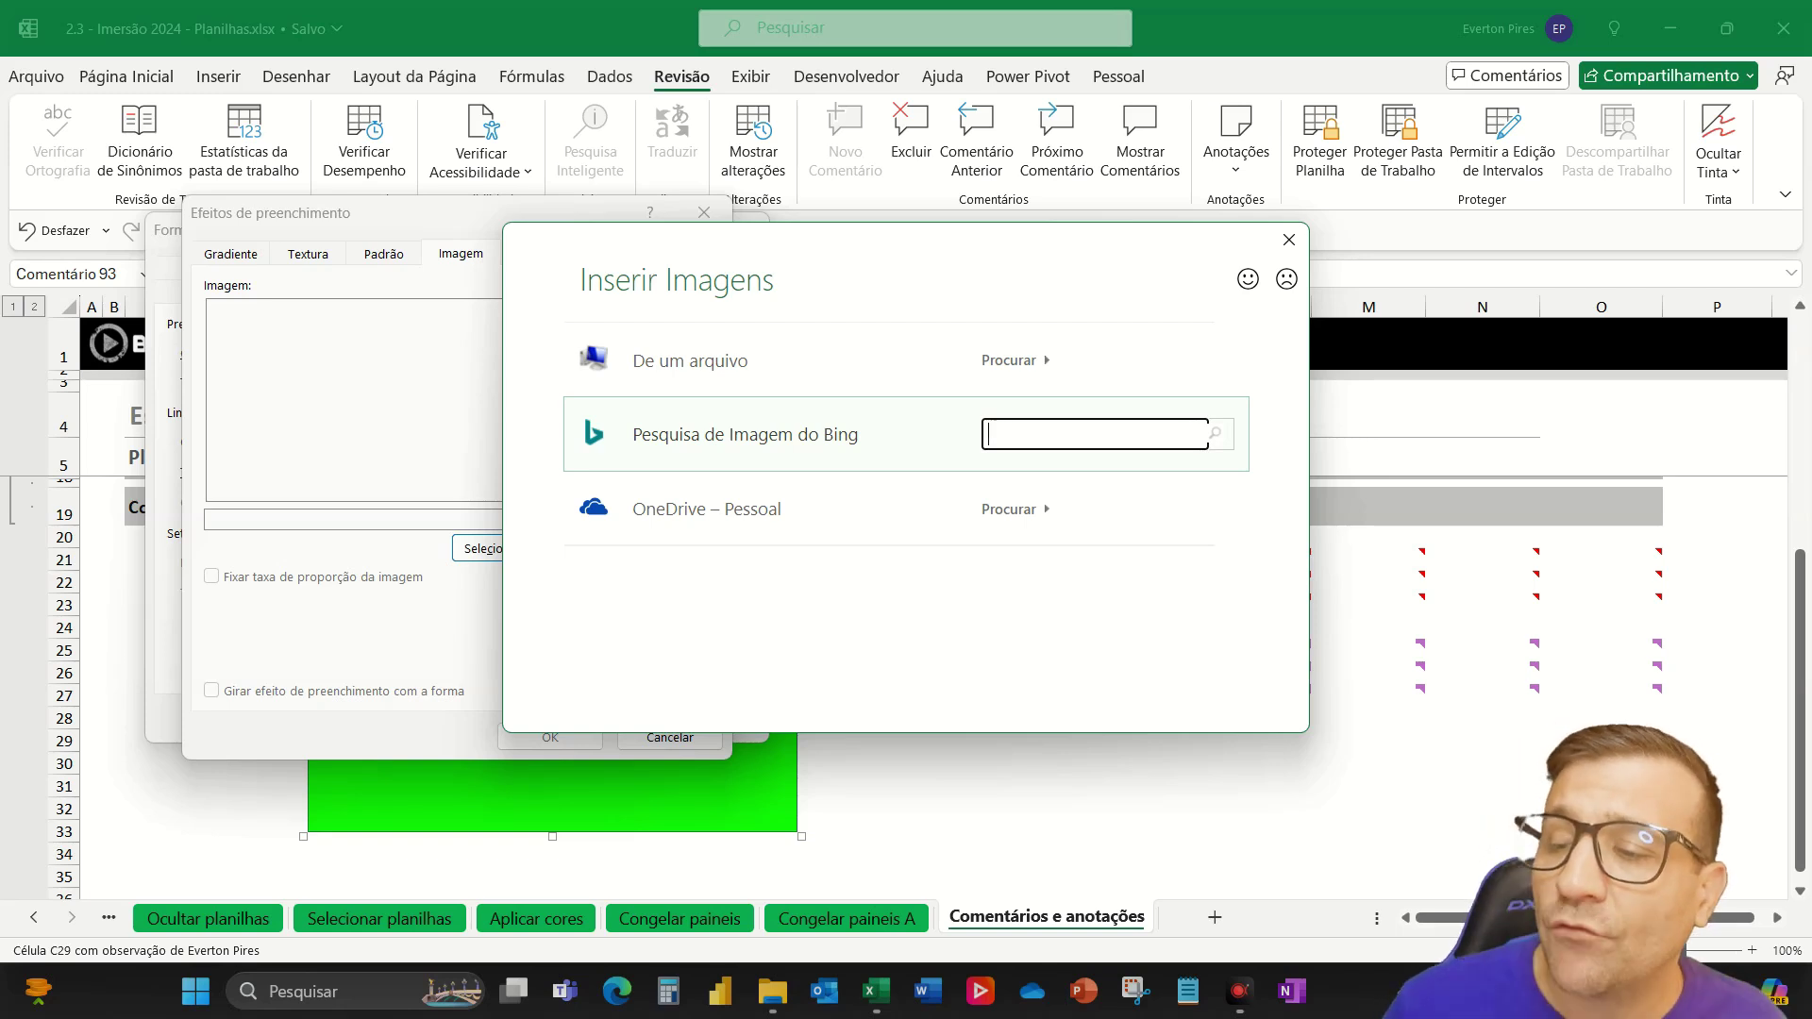
text(carro)
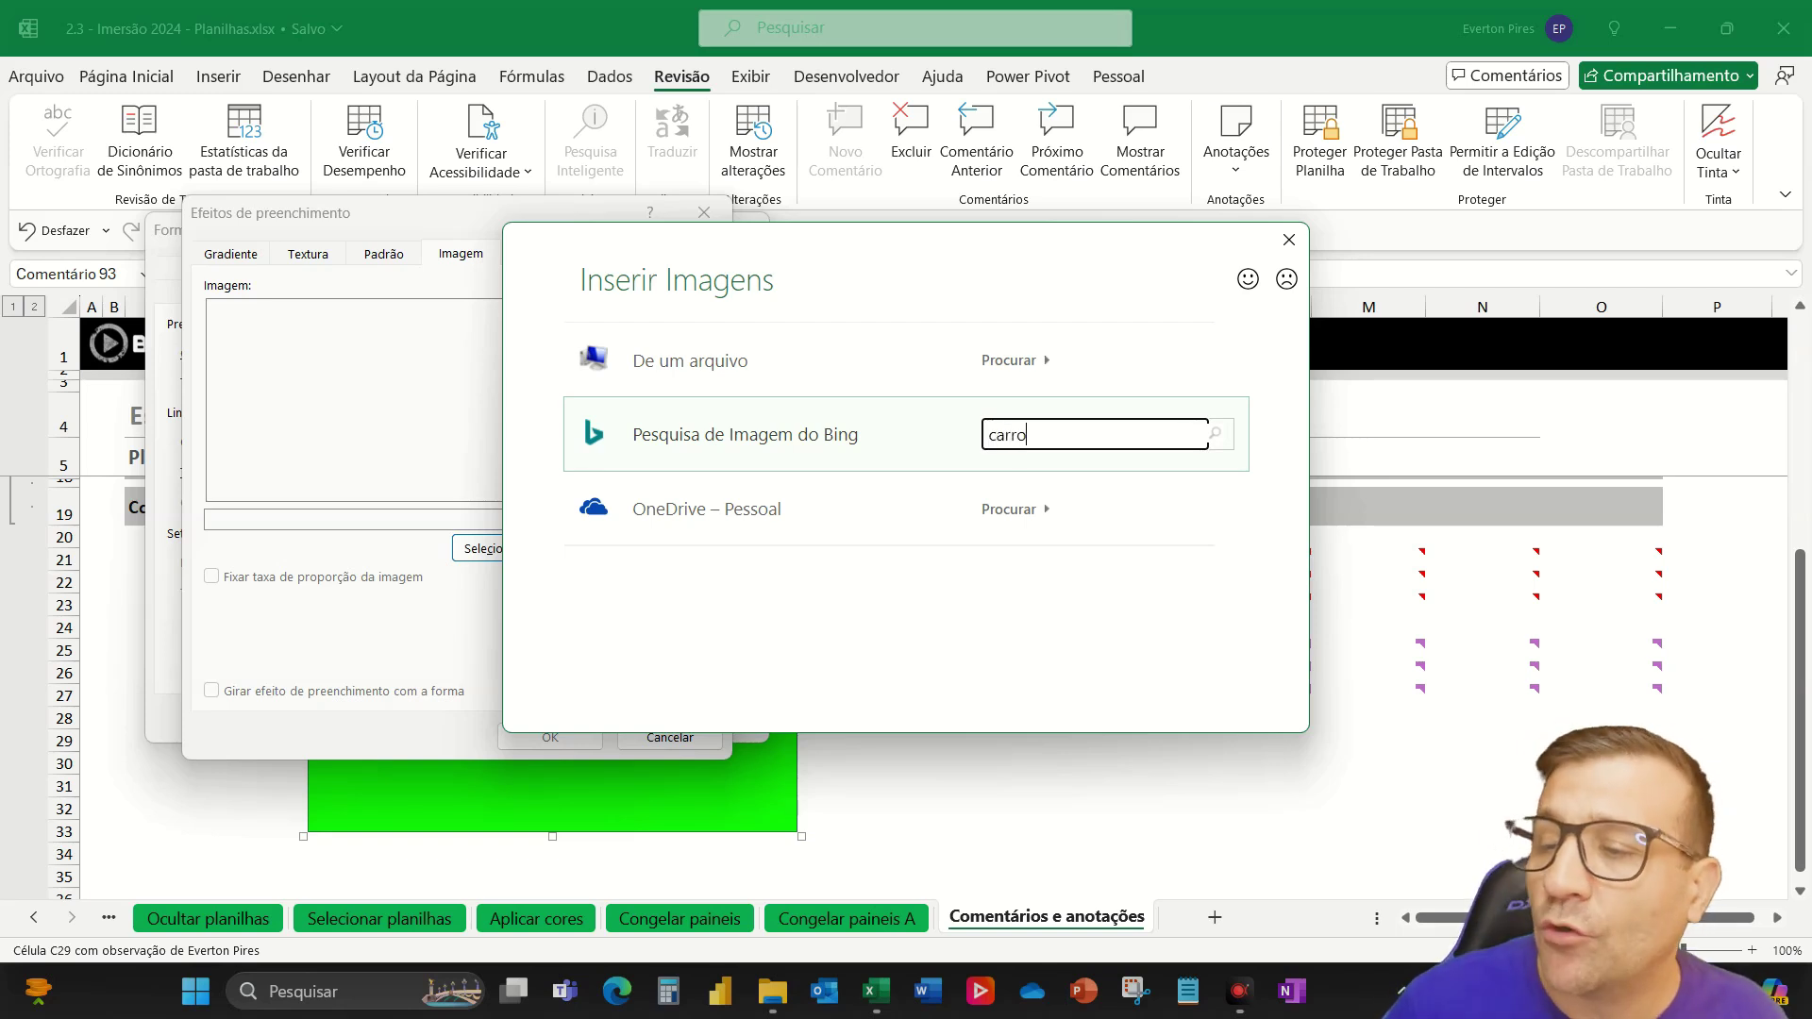
key(Return)
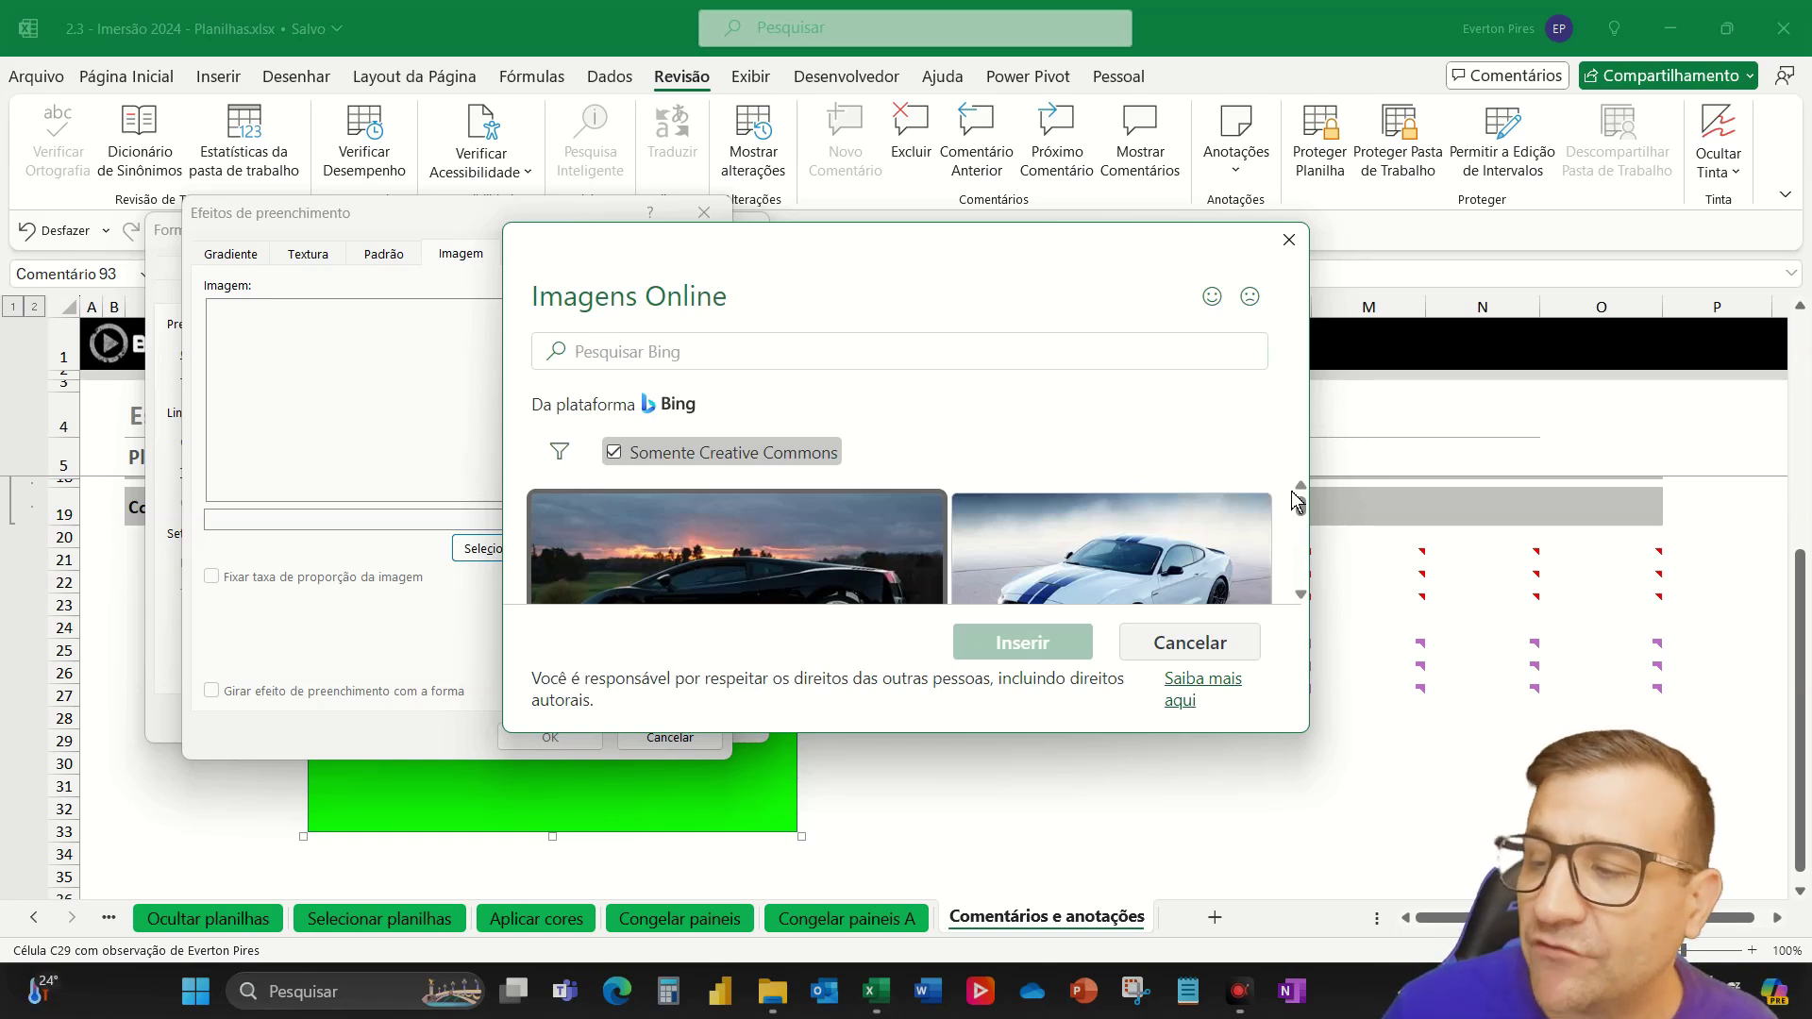
drag(1301, 510, 1303, 540)
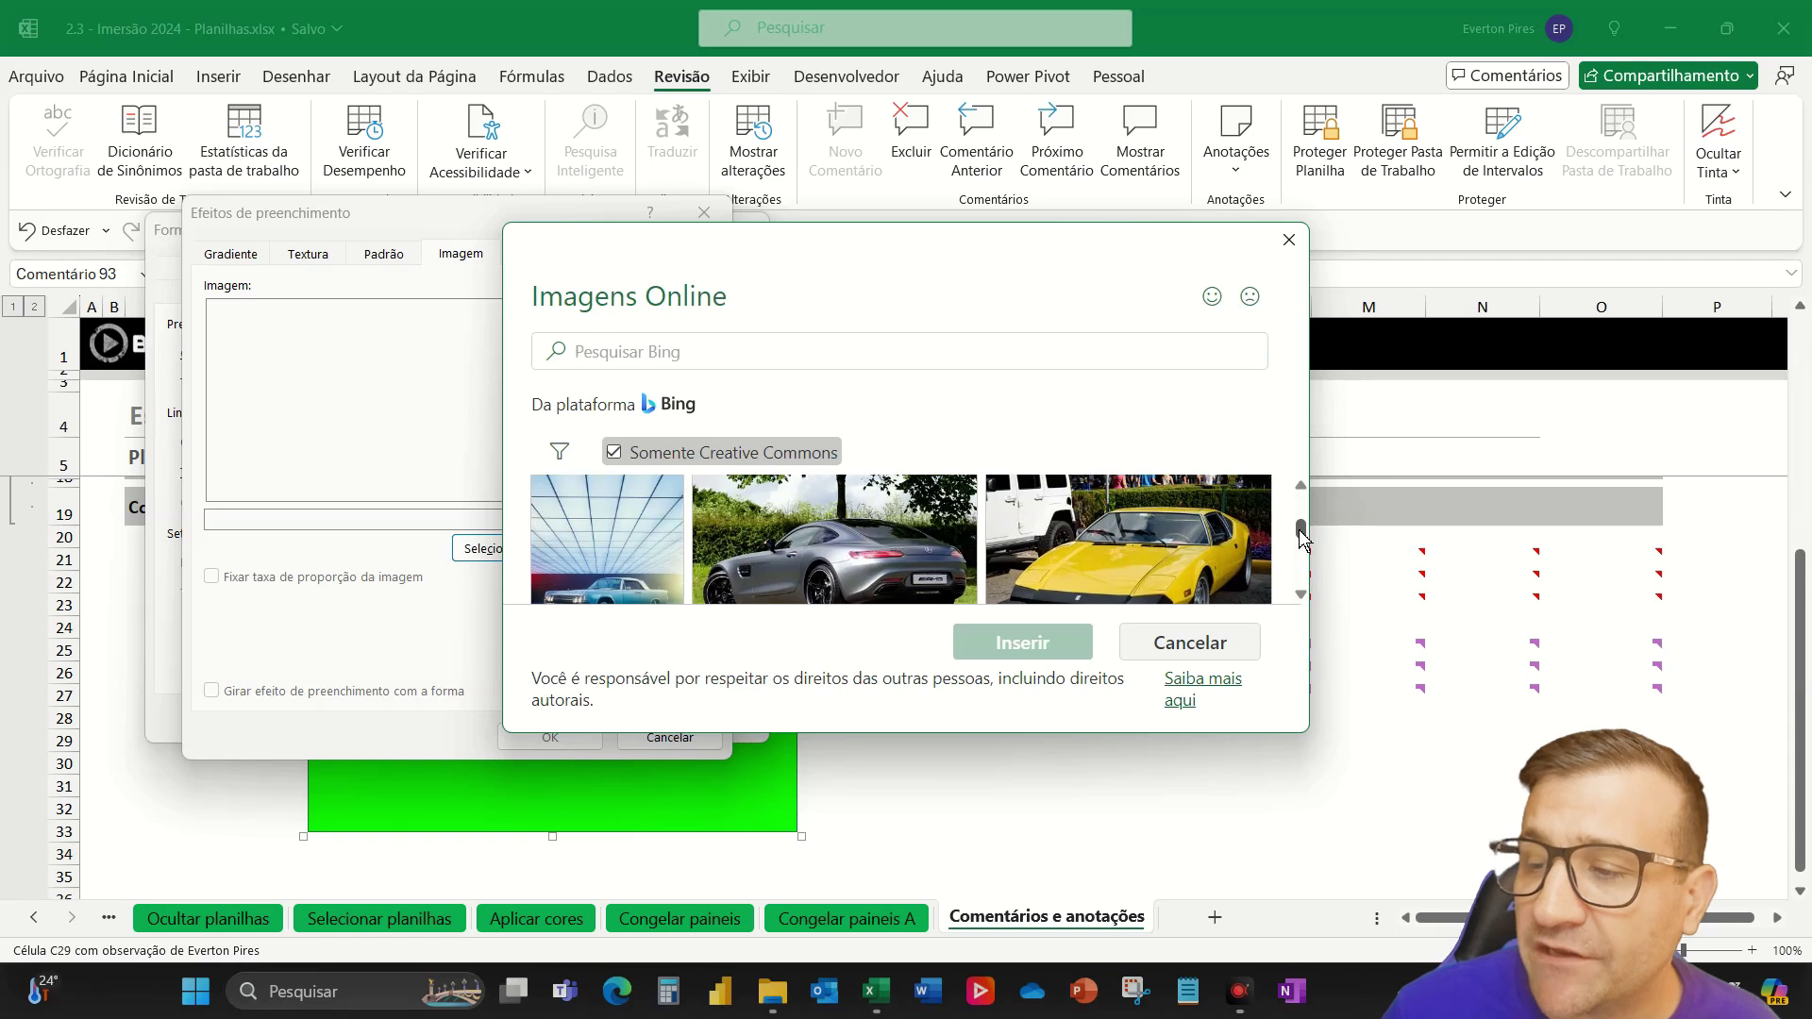
click(1170, 528)
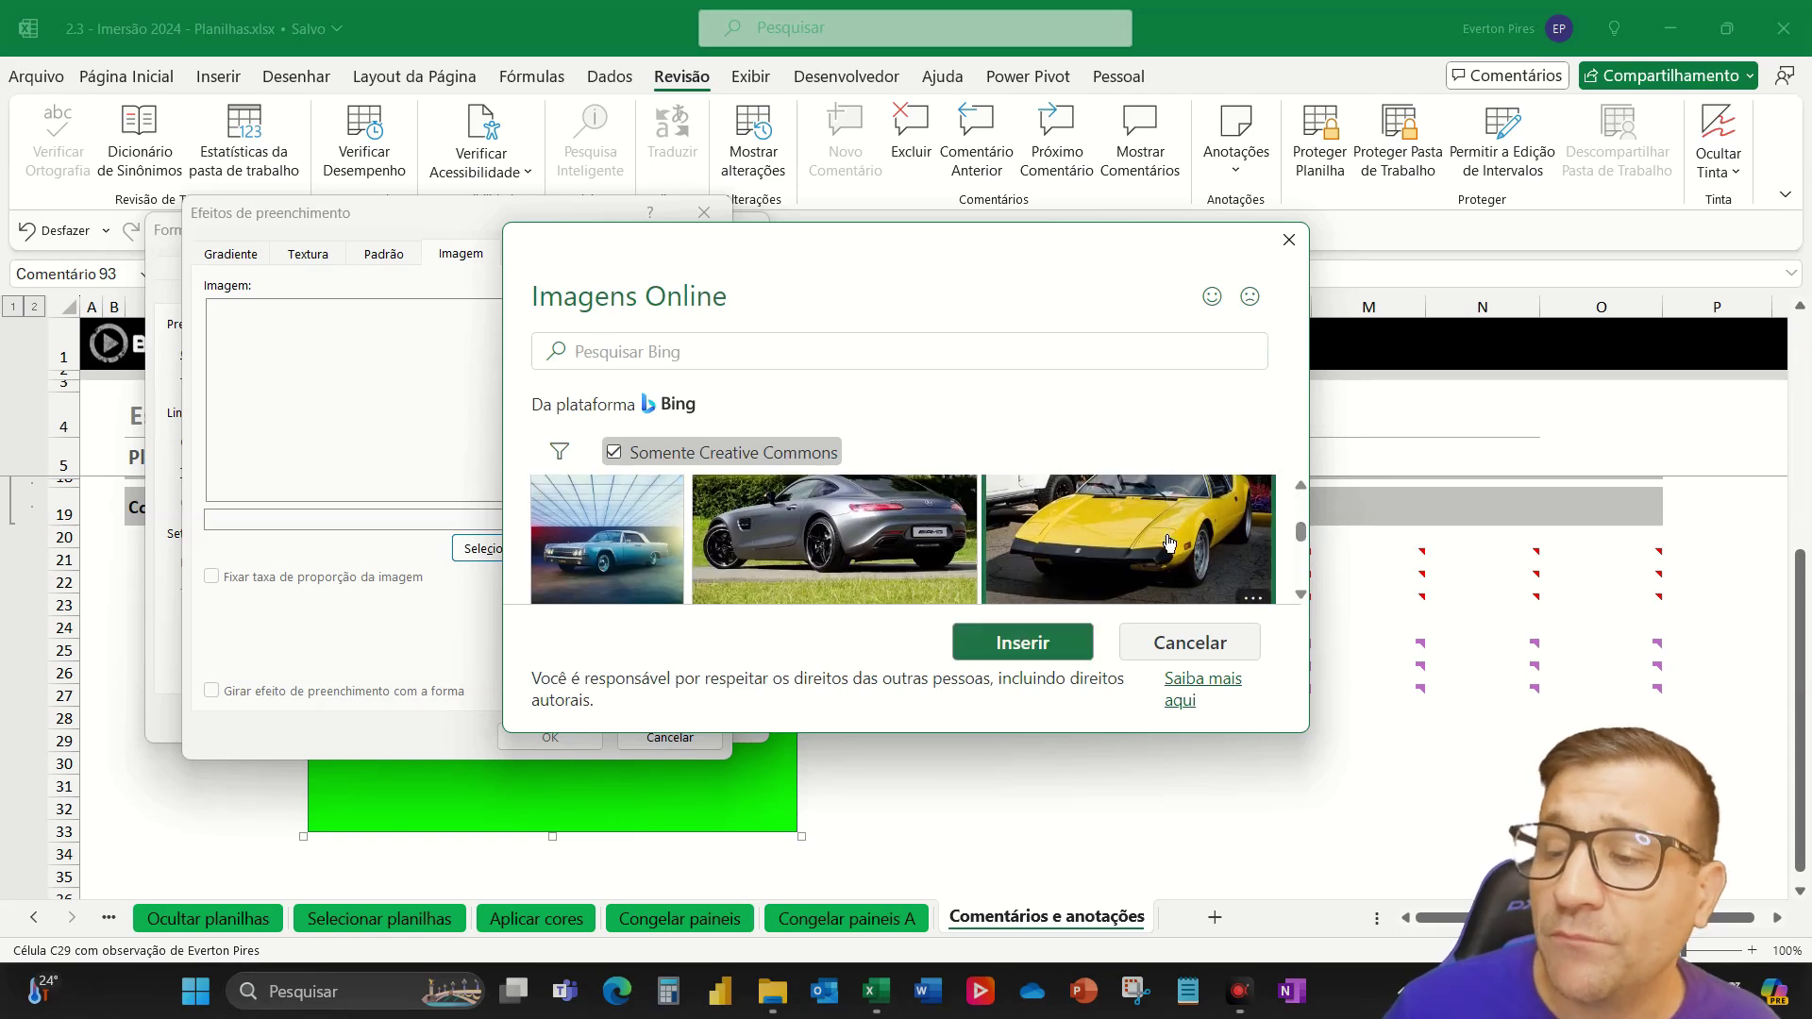
click(1043, 642)
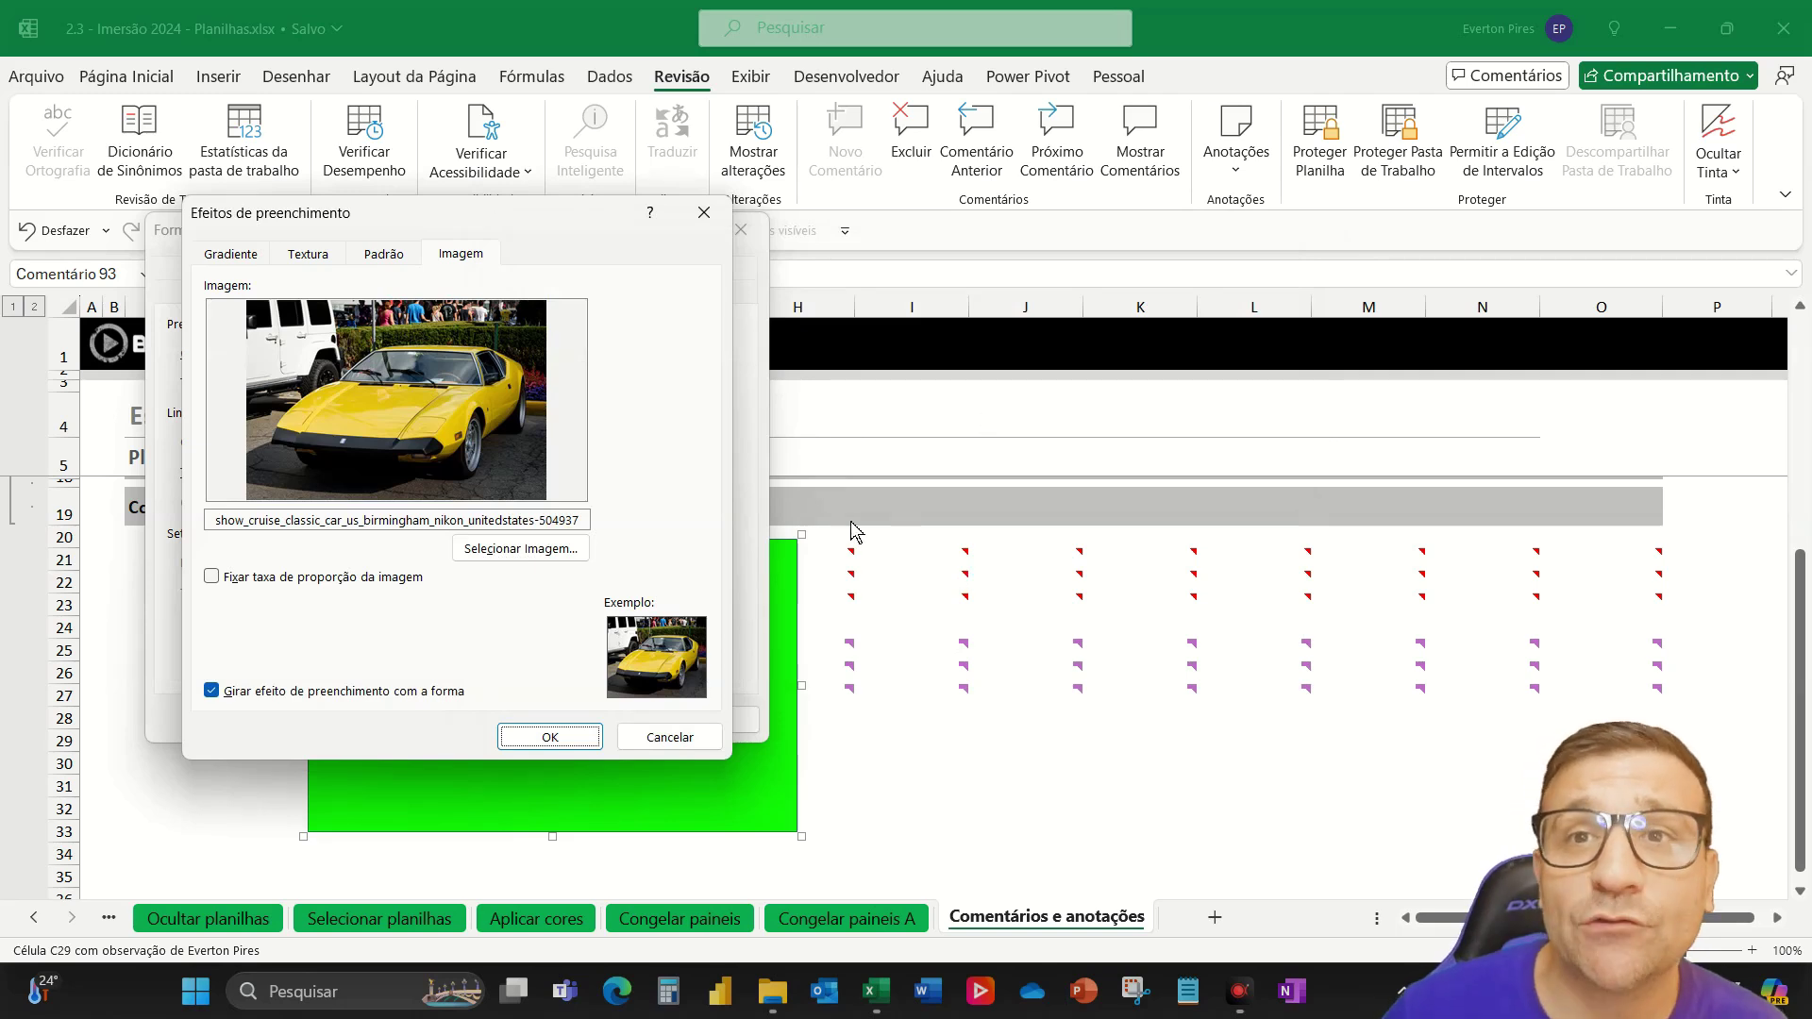
click(547, 737)
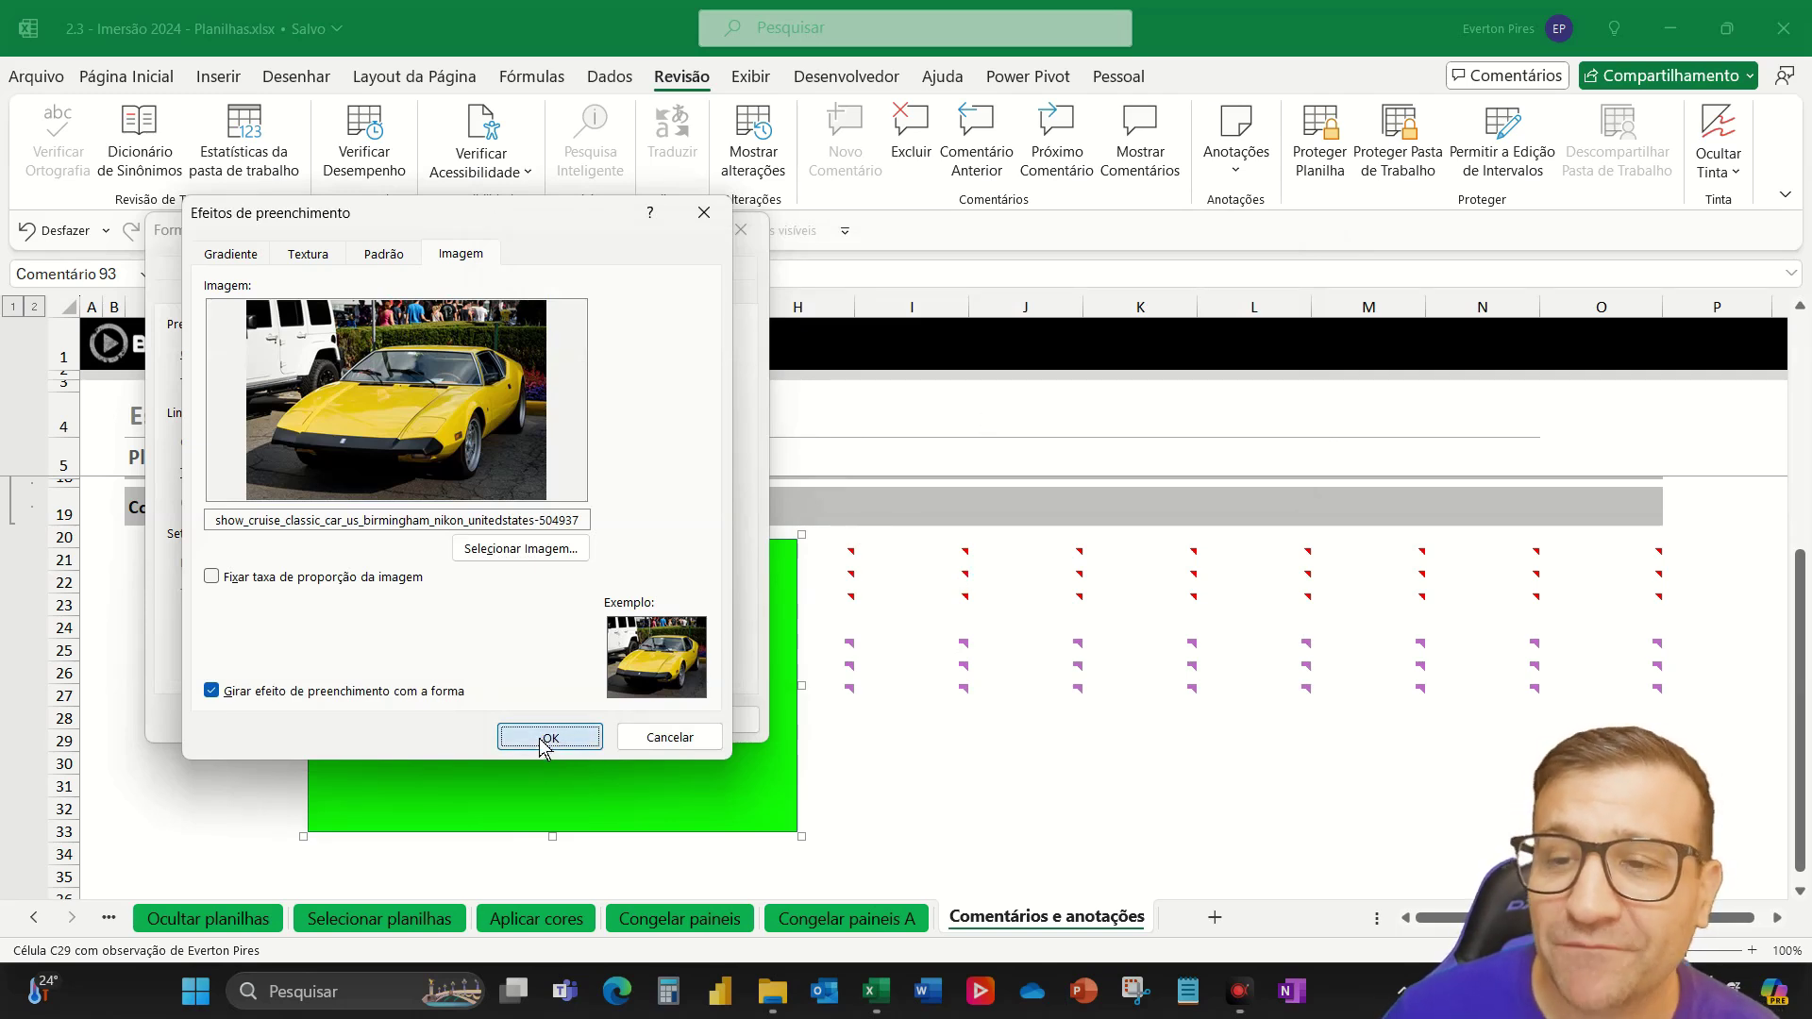
click(586, 722)
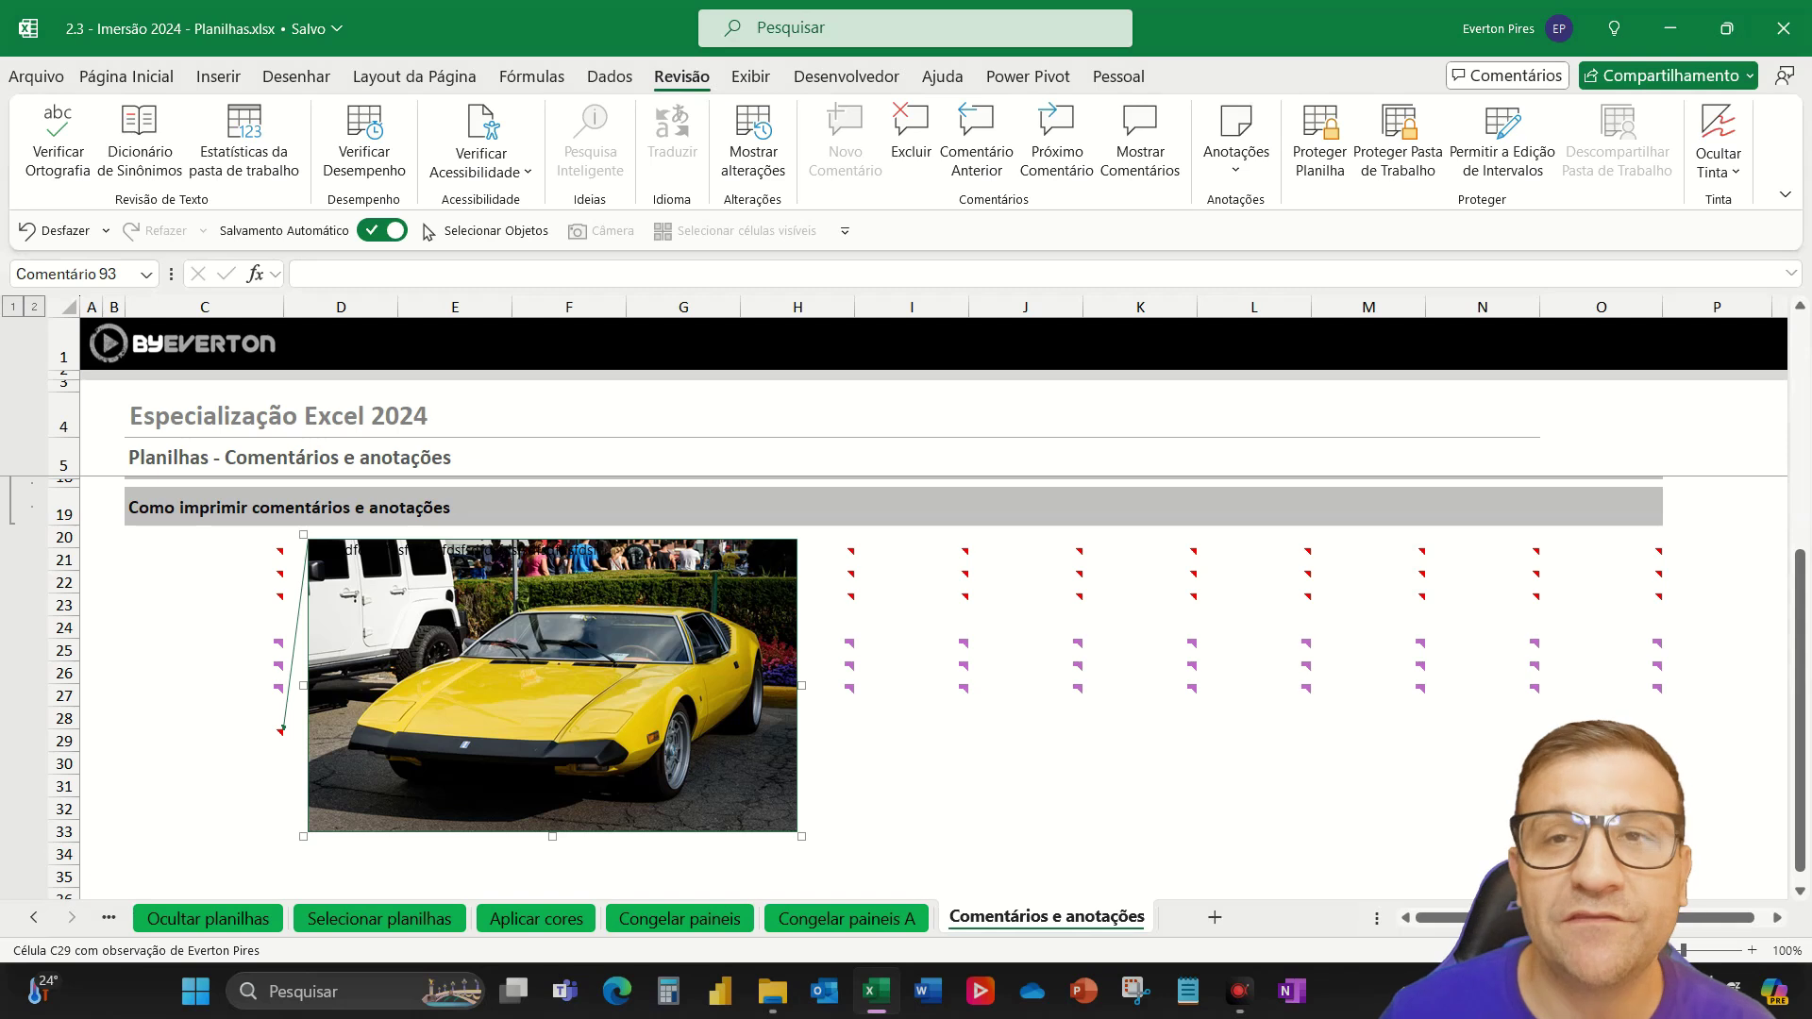
Deselect the note and preview its picture fill from cell C29
click(929, 762)
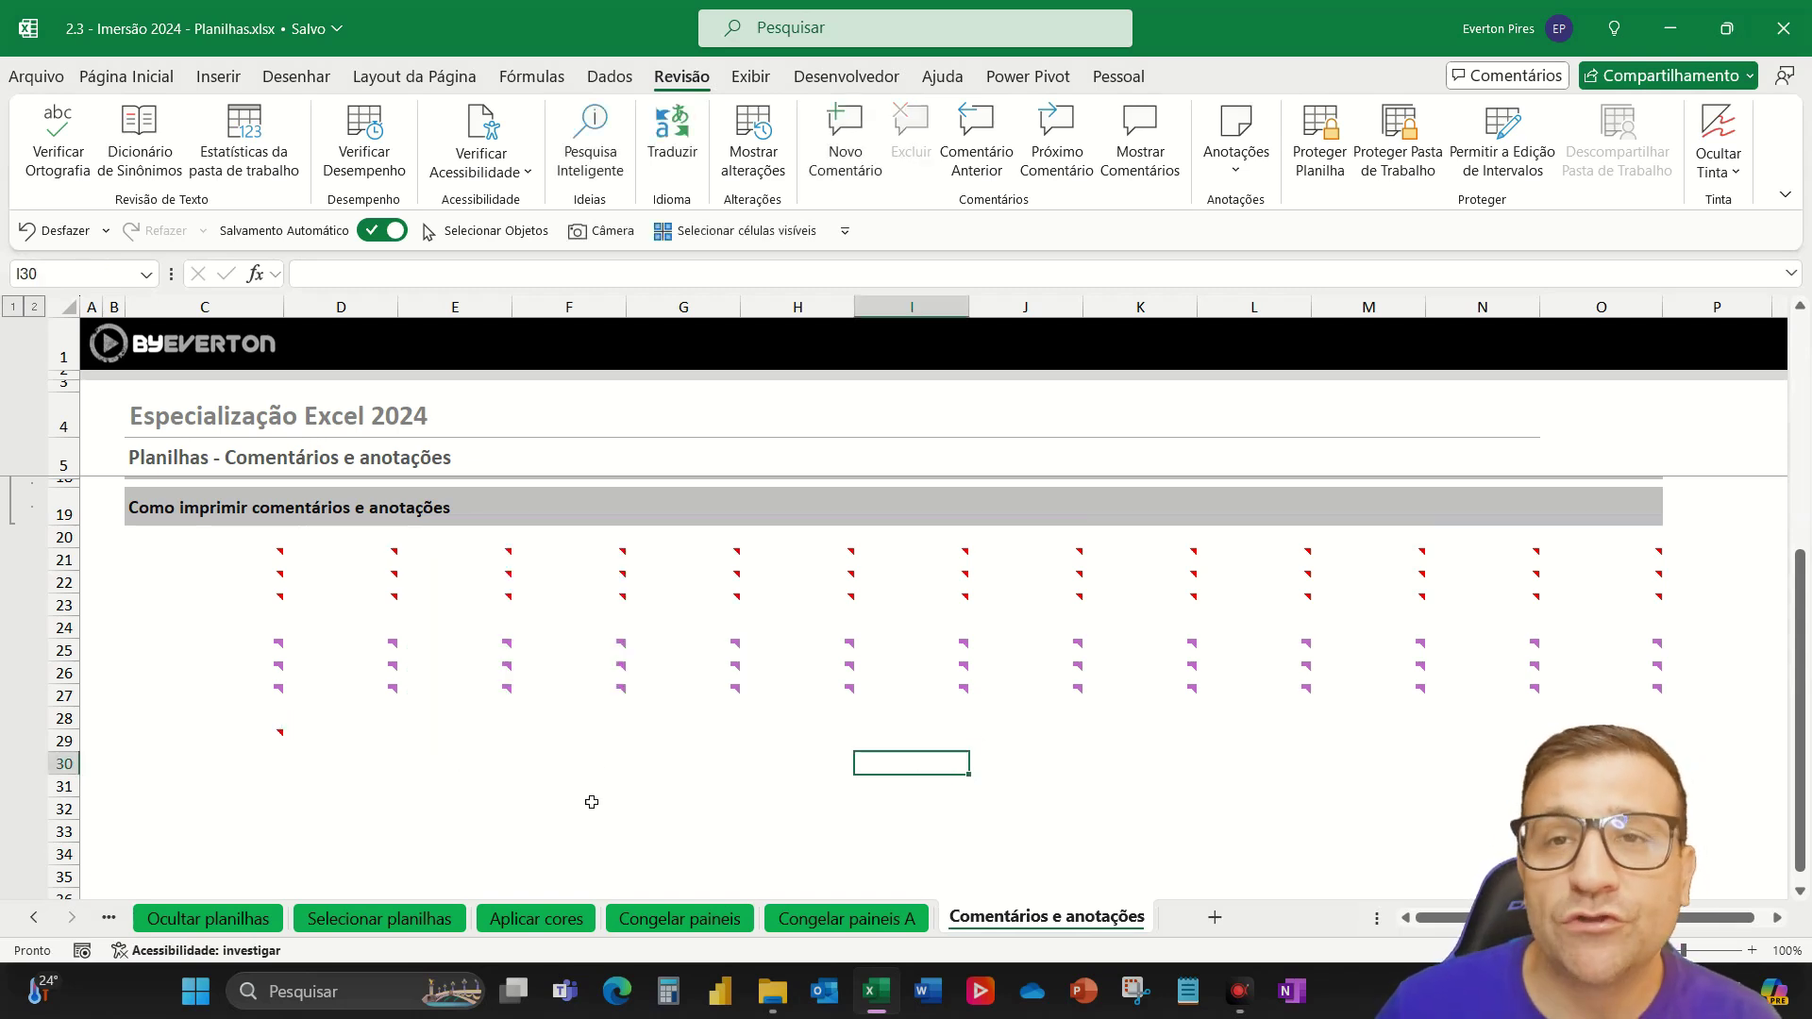
mouse_move(262, 735)
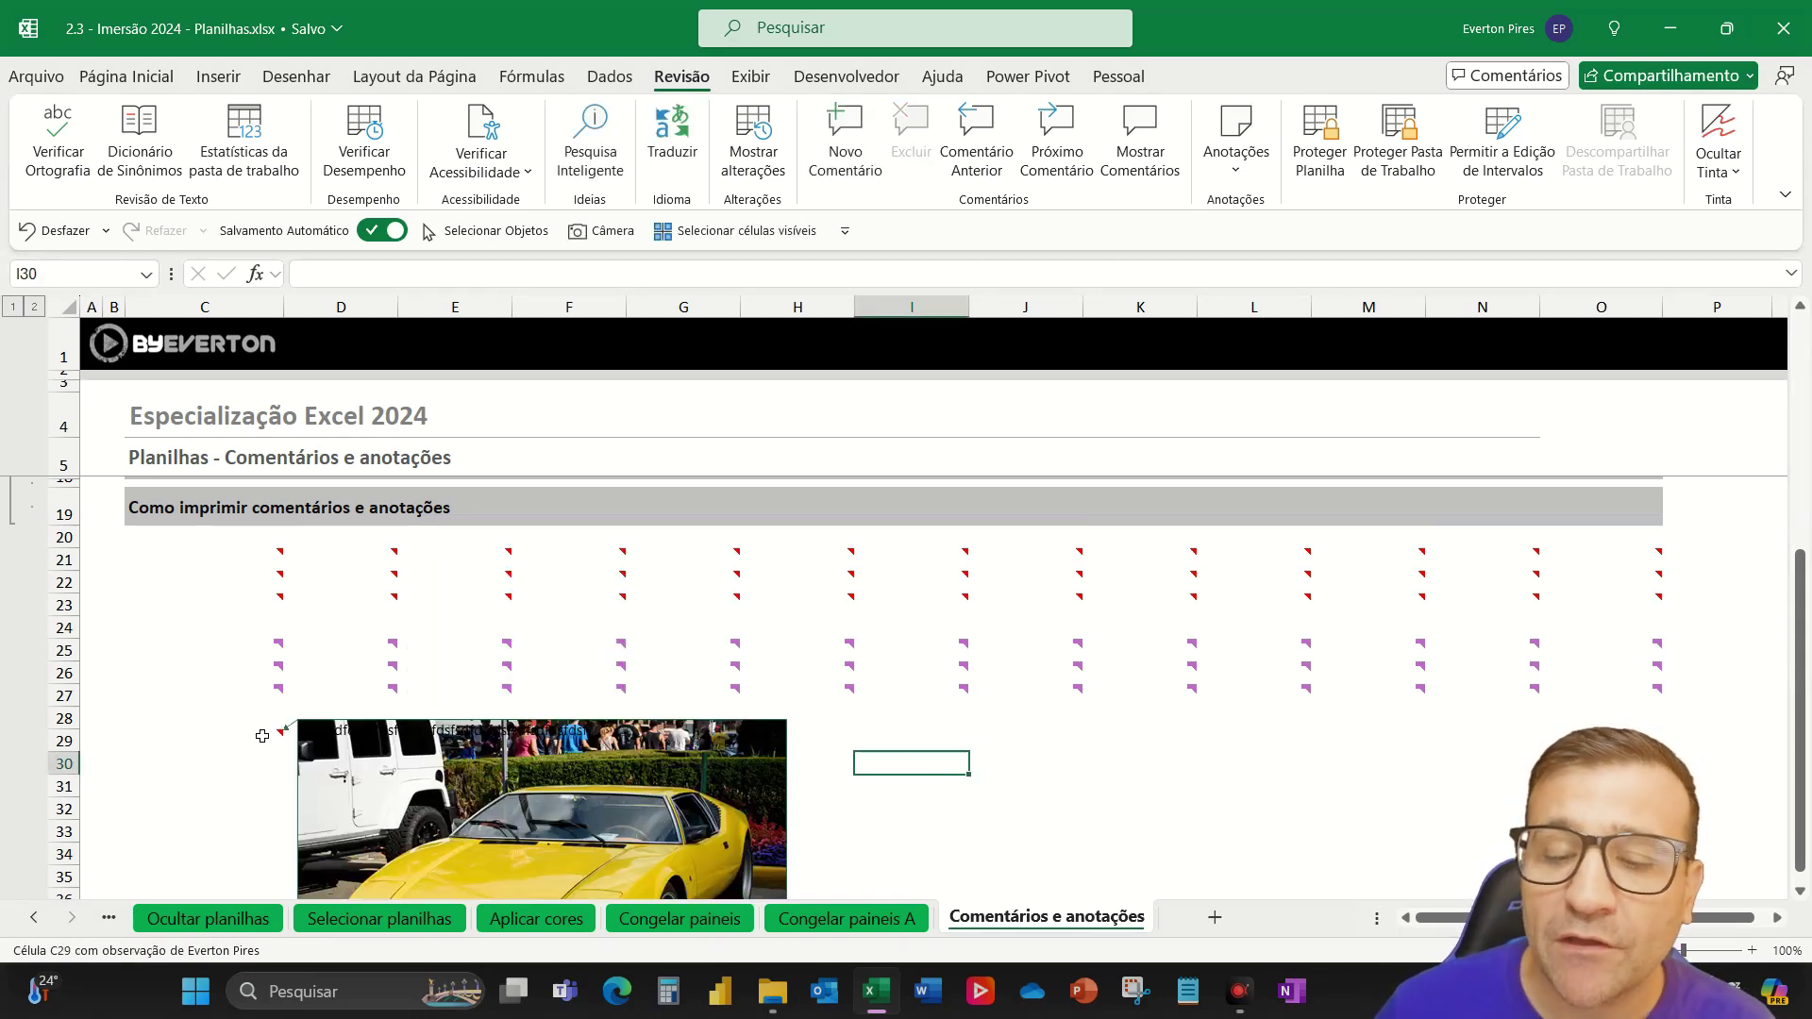
scroll(262, 736, down, 2)
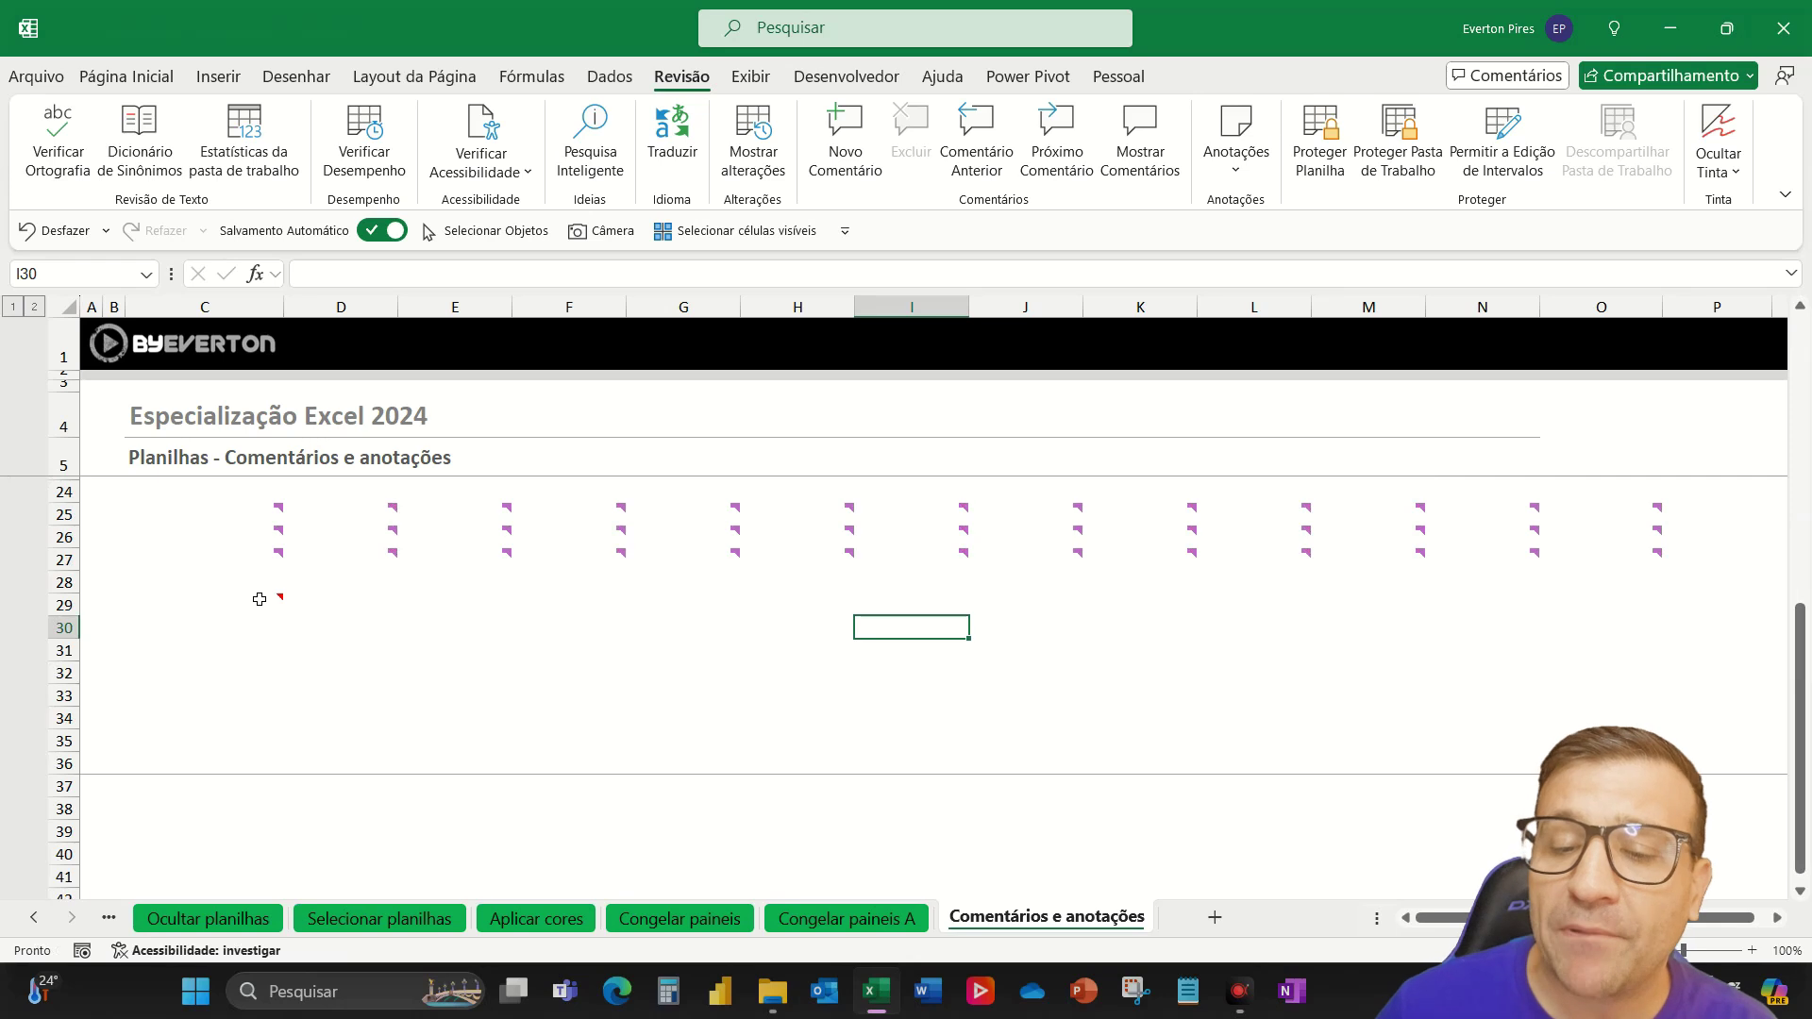
mouse_move(260, 596)
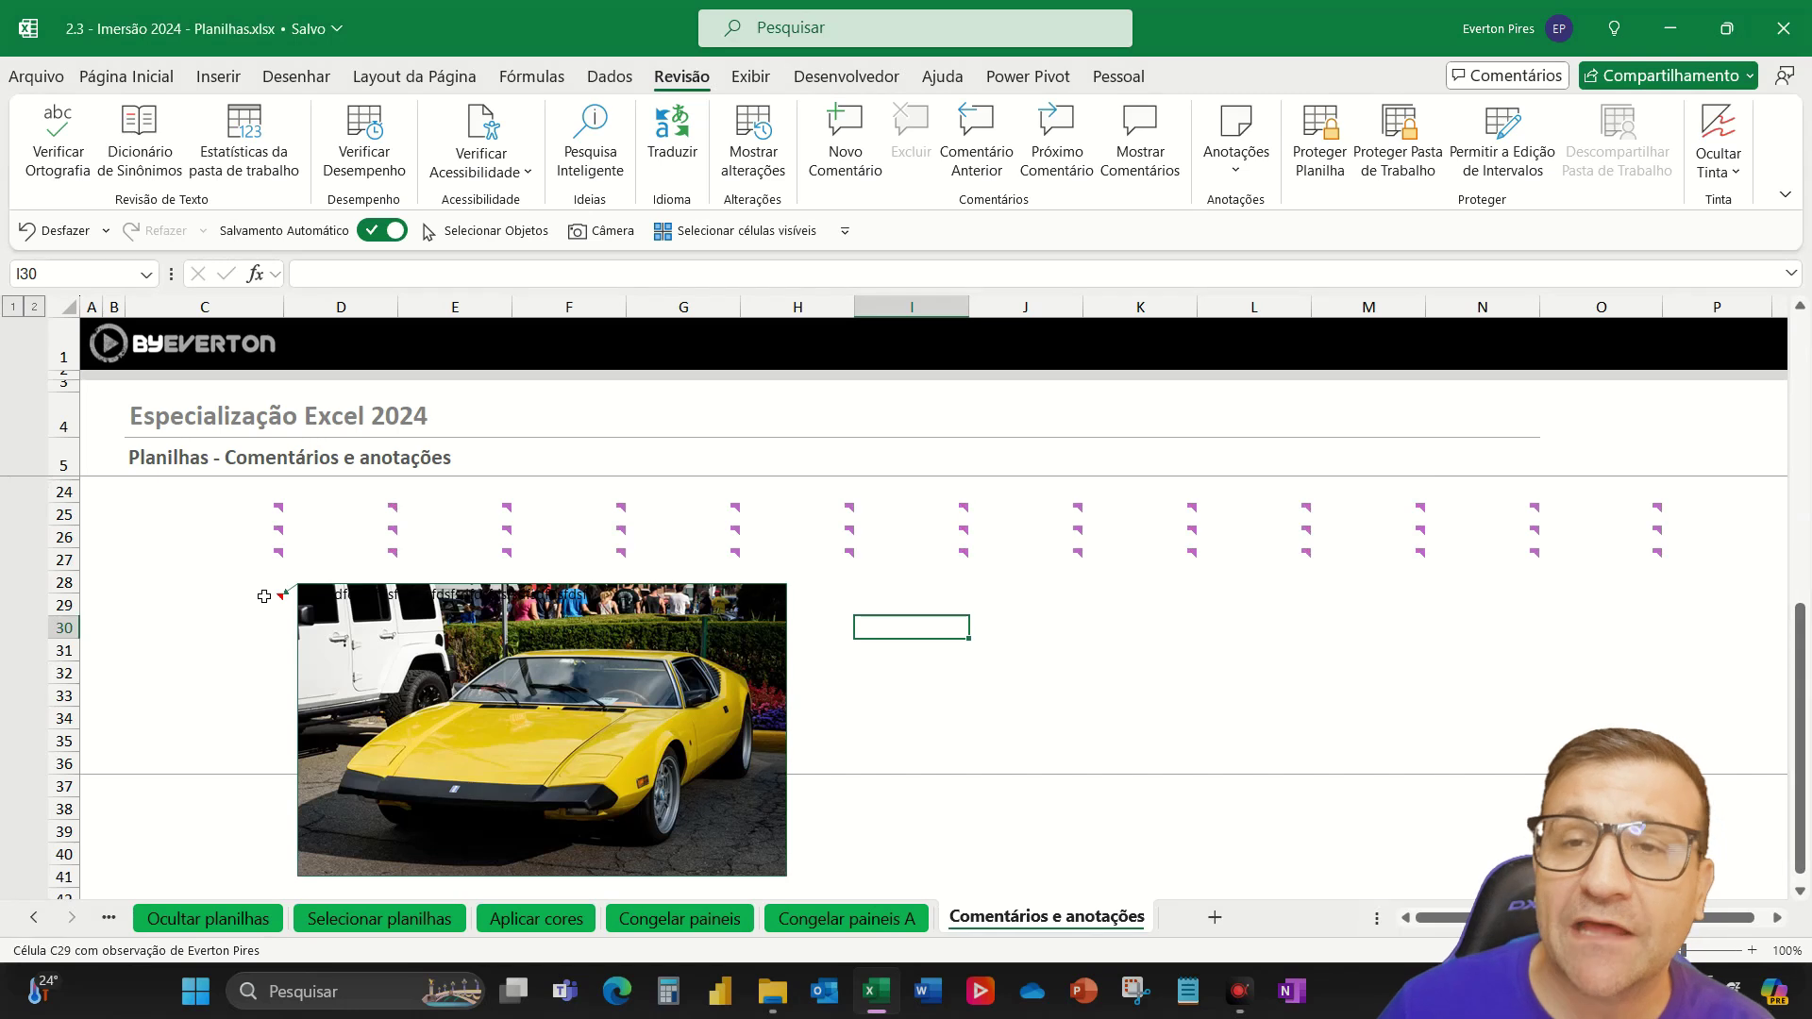
click(338, 669)
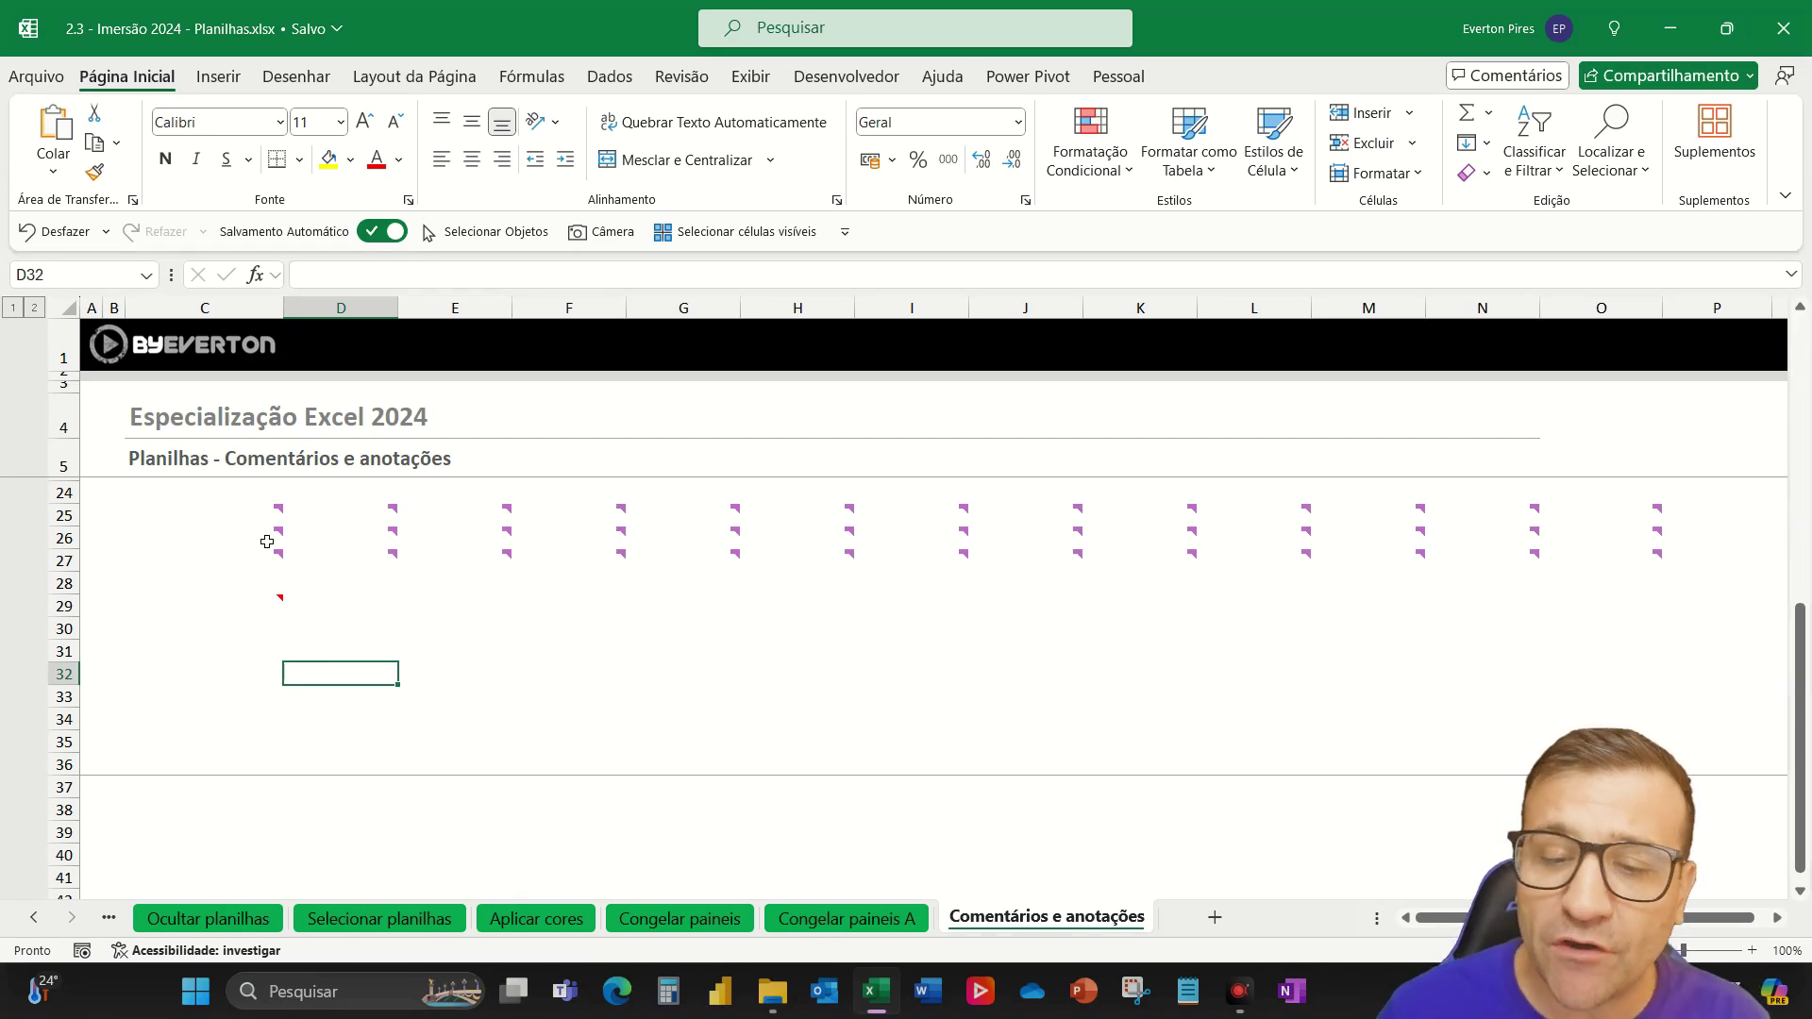
Examine the edit, delete and show/hide note options available for cell C29
click(255, 603)
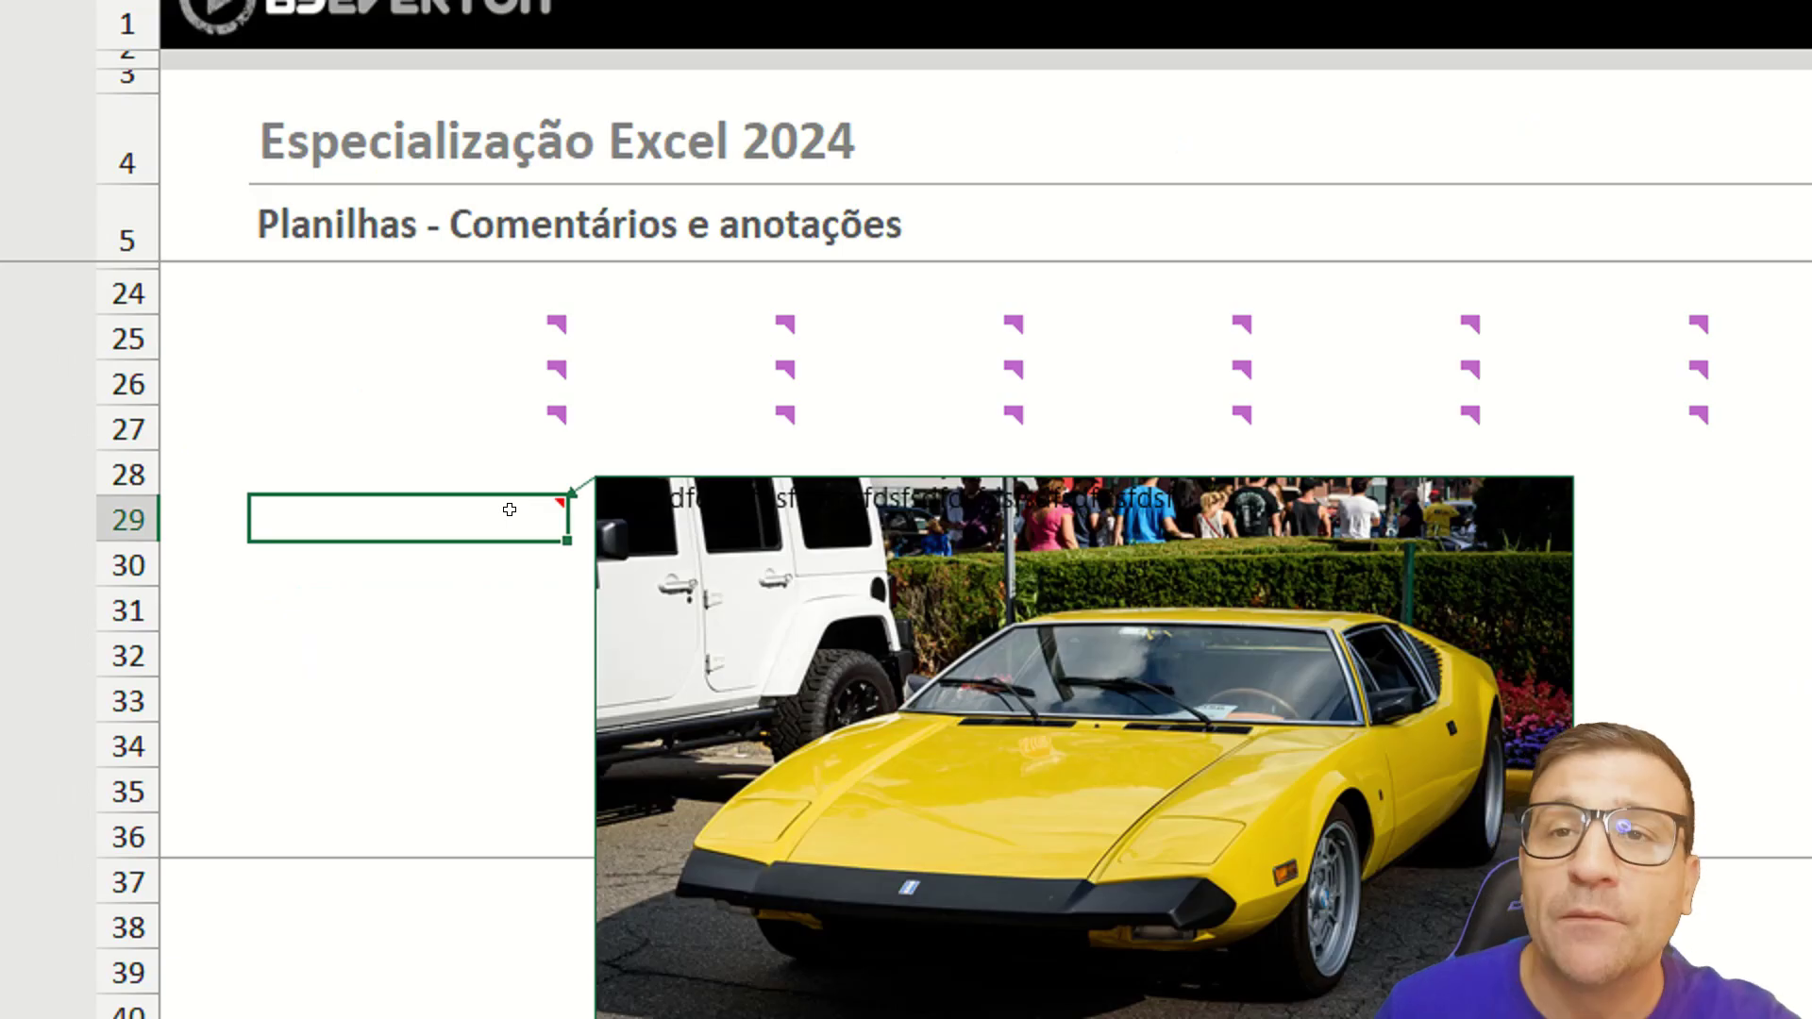
right_click(515, 519)
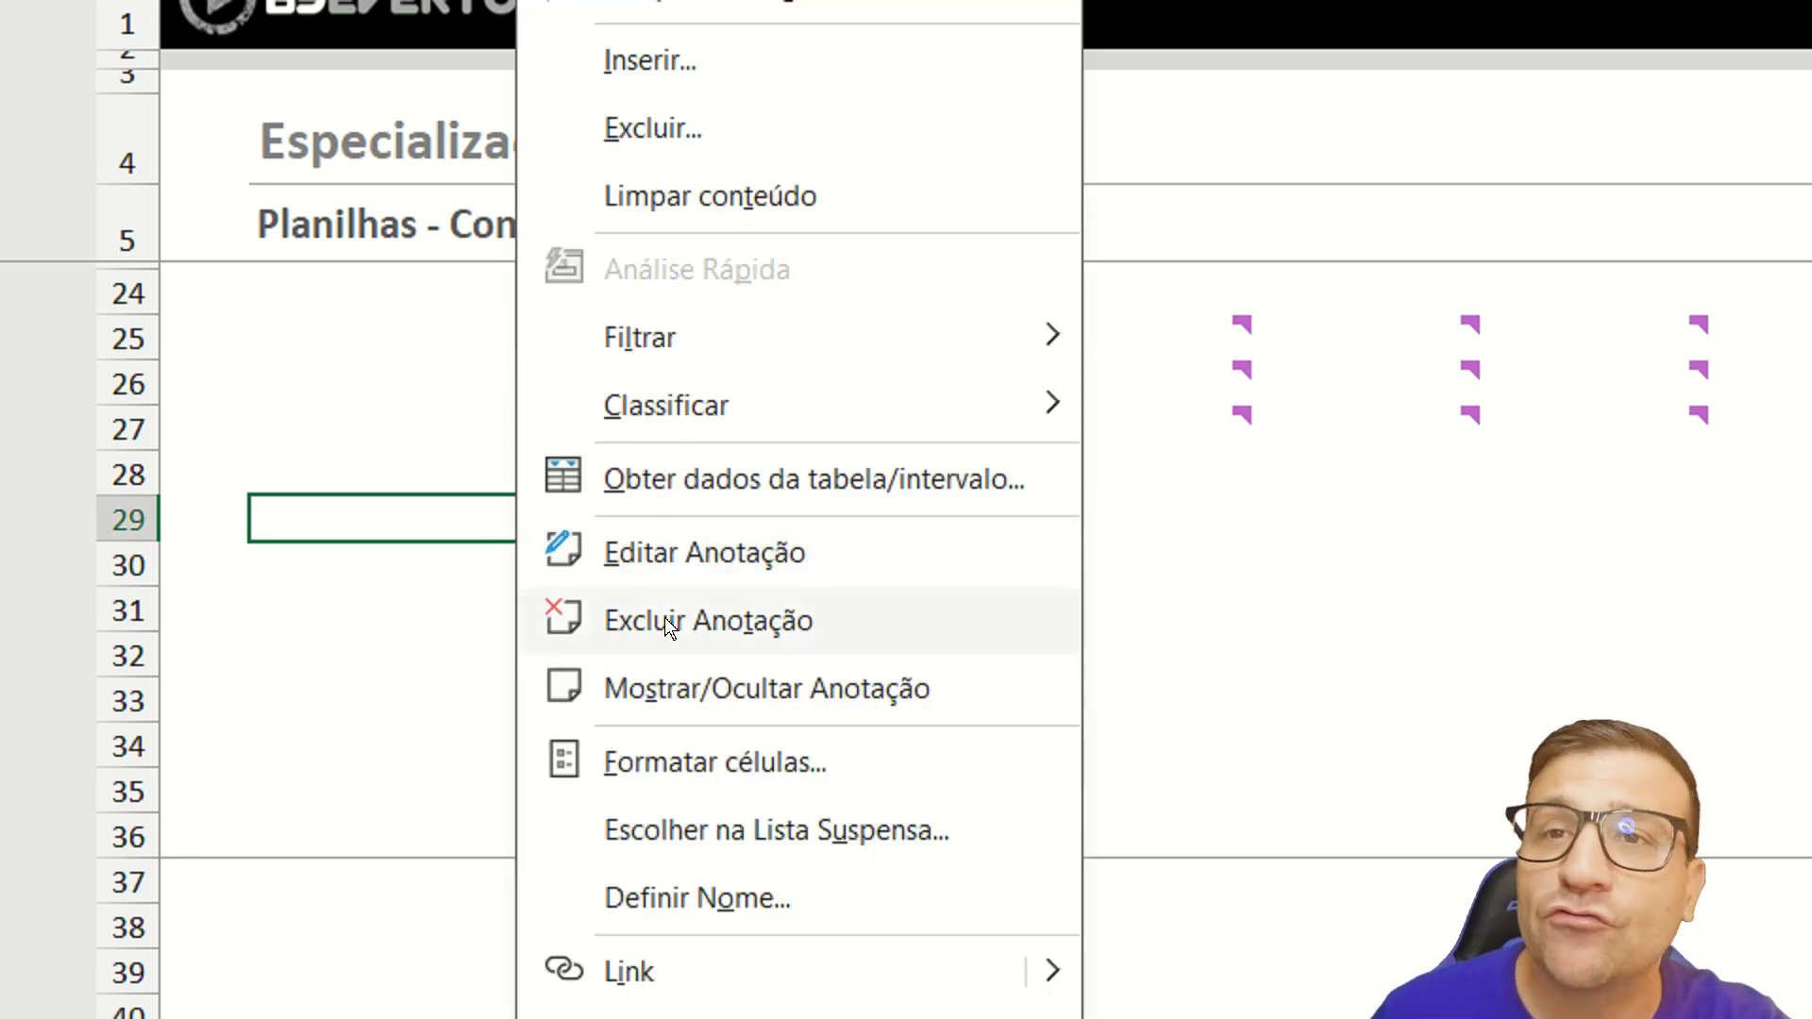
key(Escape)
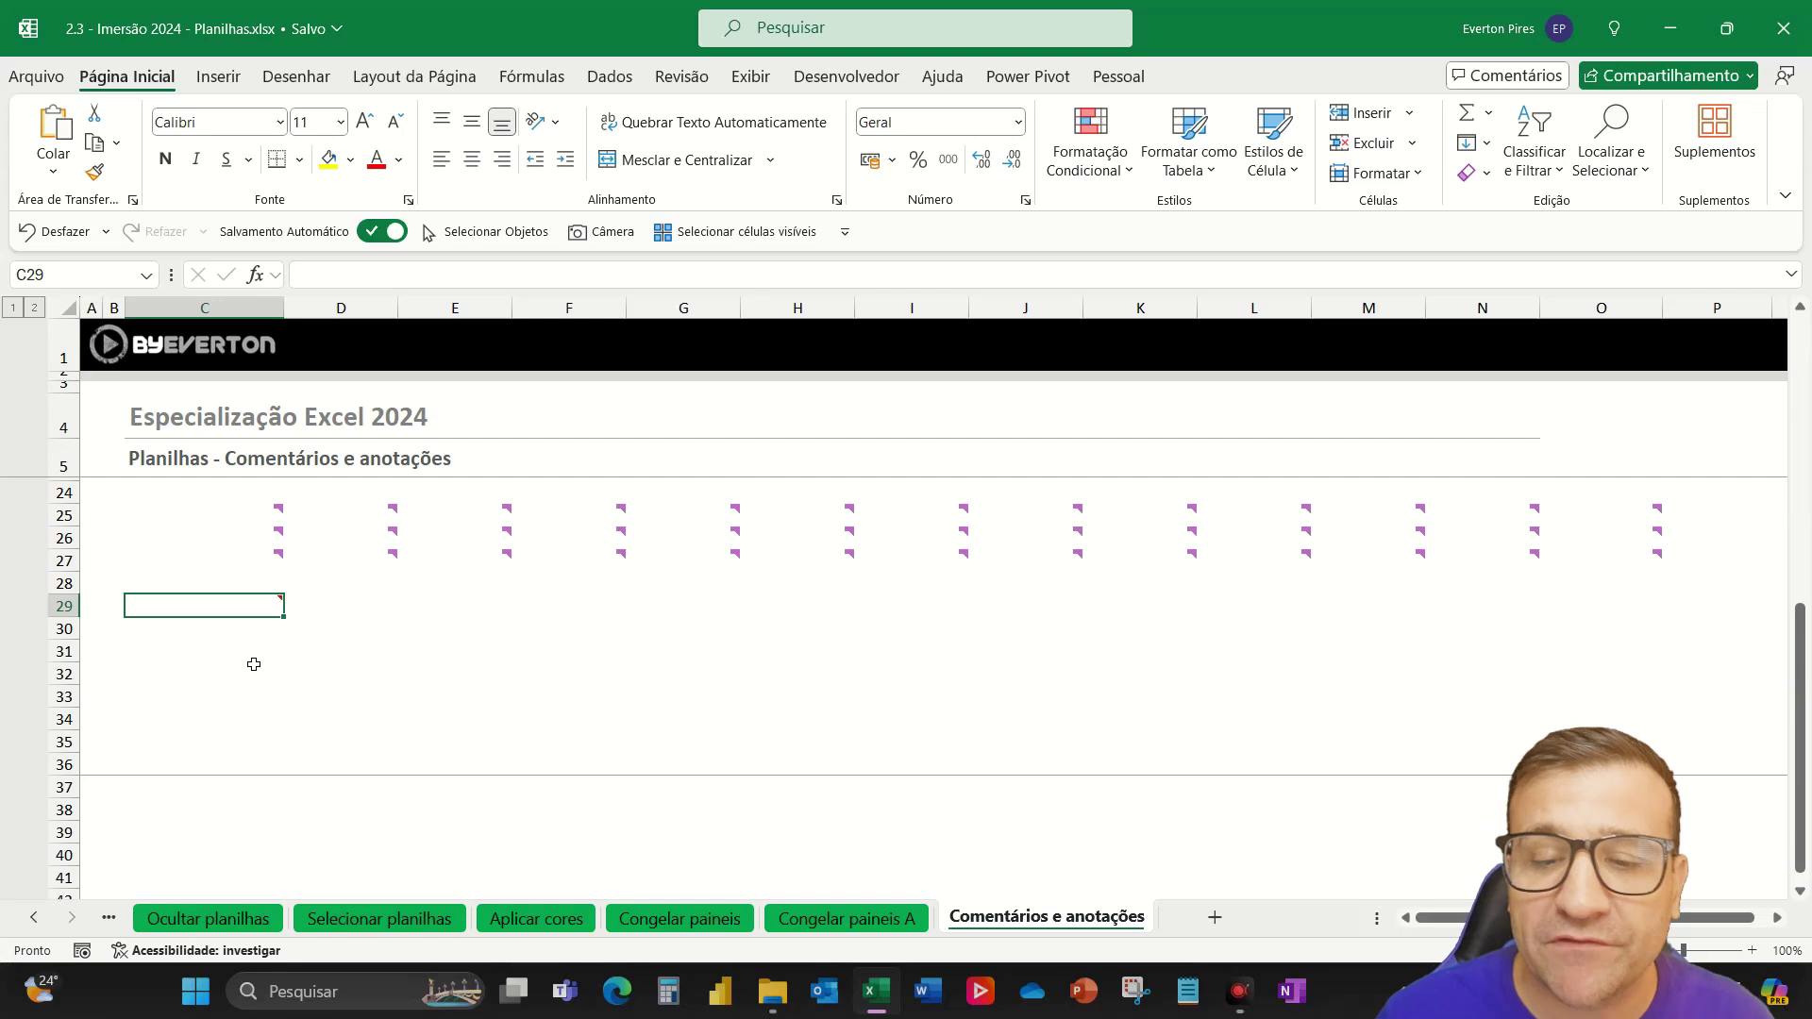
Try removing the C29 note by pasting the empty cell C30 over it, and undo the paste
click(533, 472)
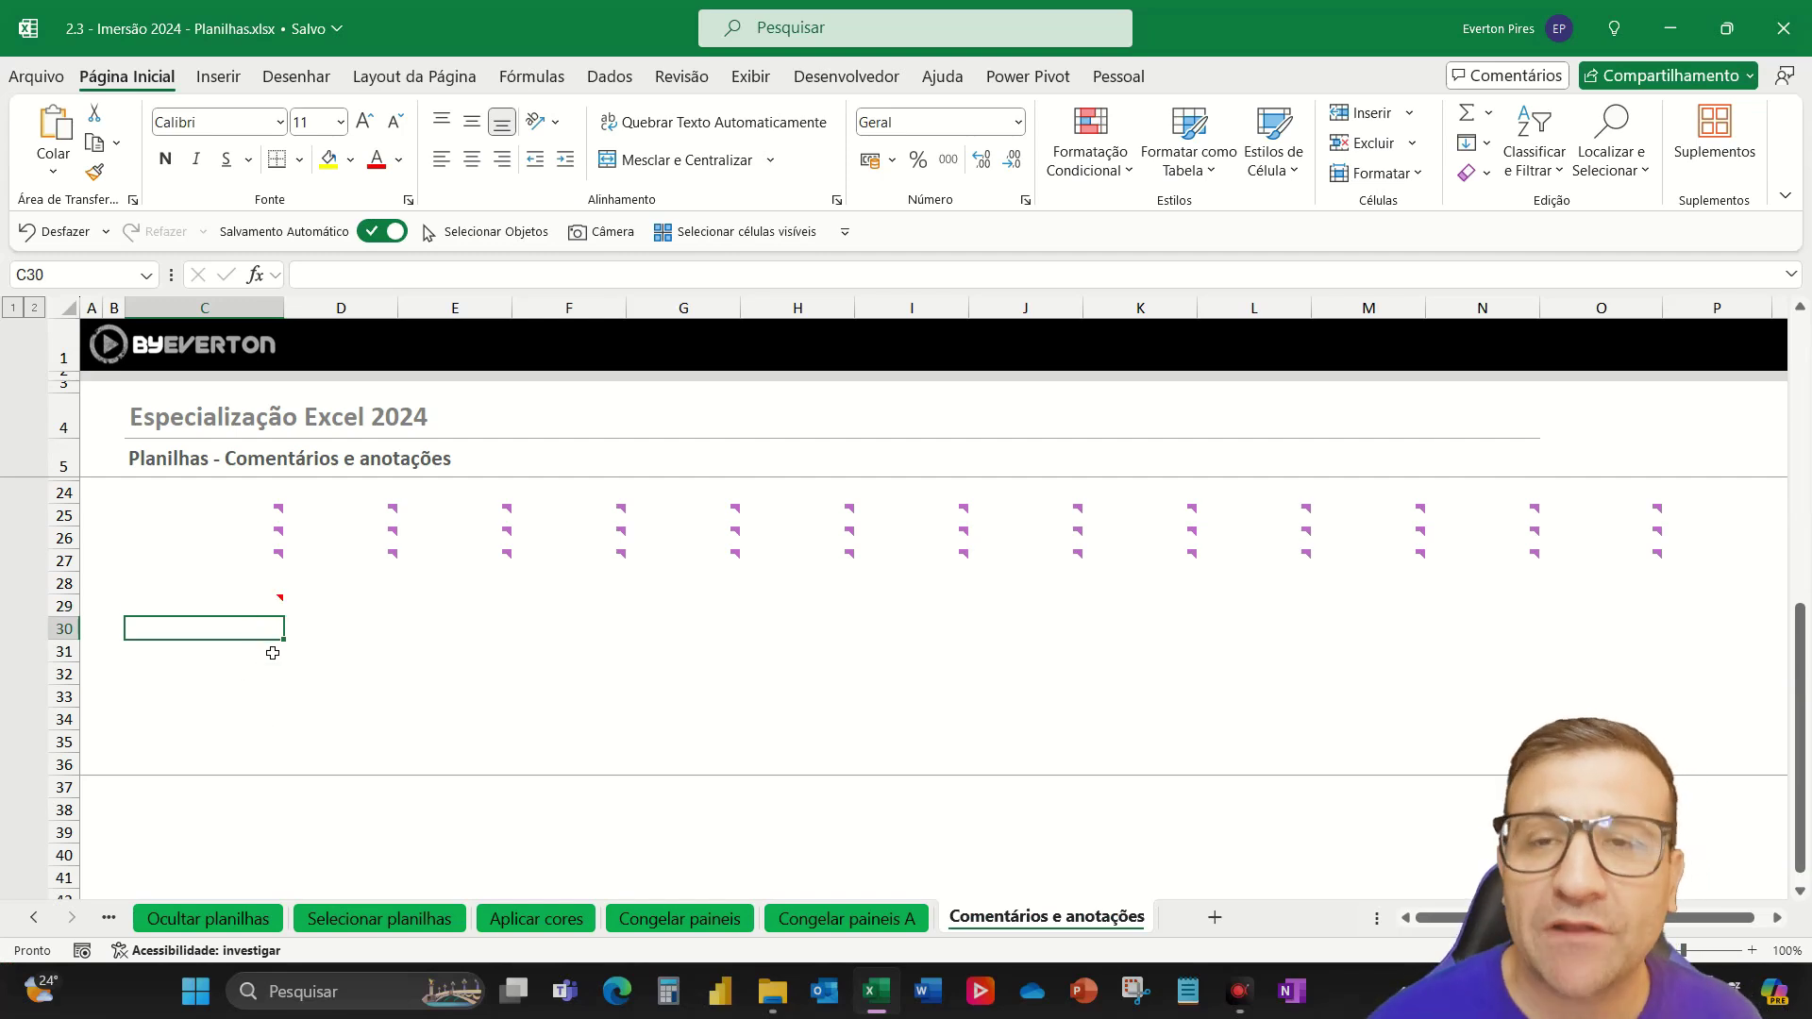
key(ctrl+c)
key(Up)
key(Return)
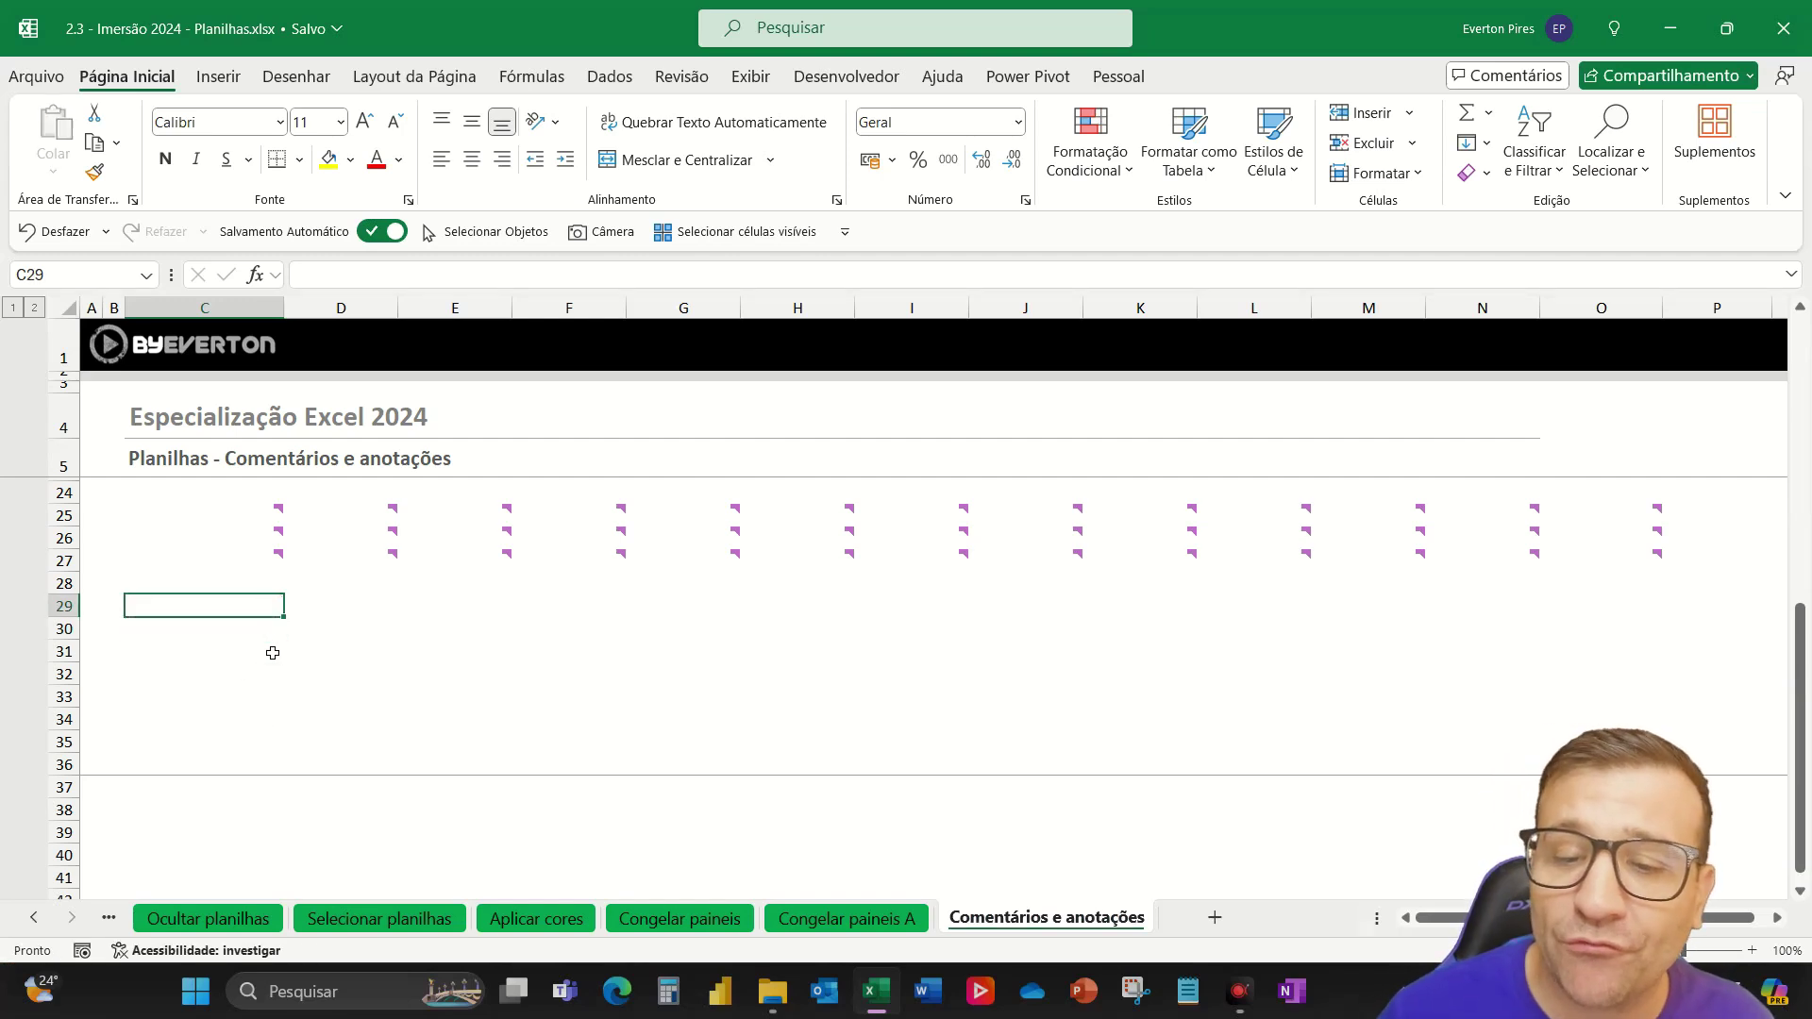
click(274, 672)
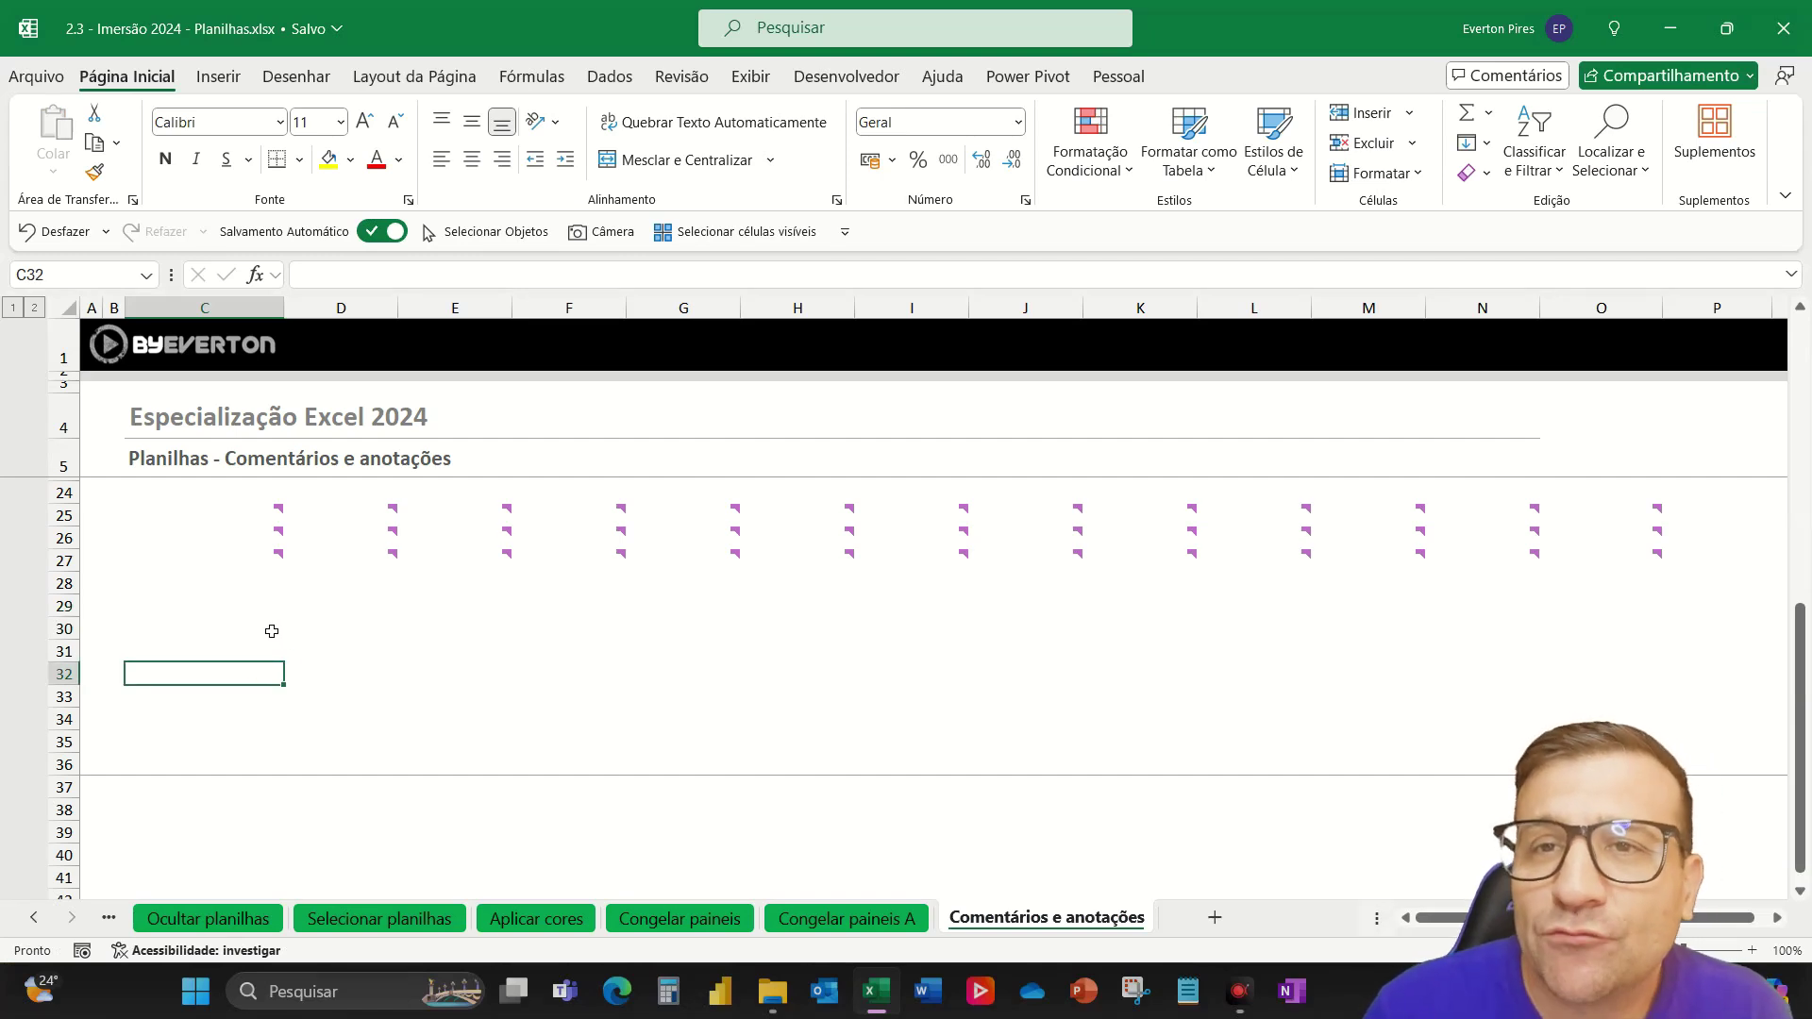
key(ctrl+z)
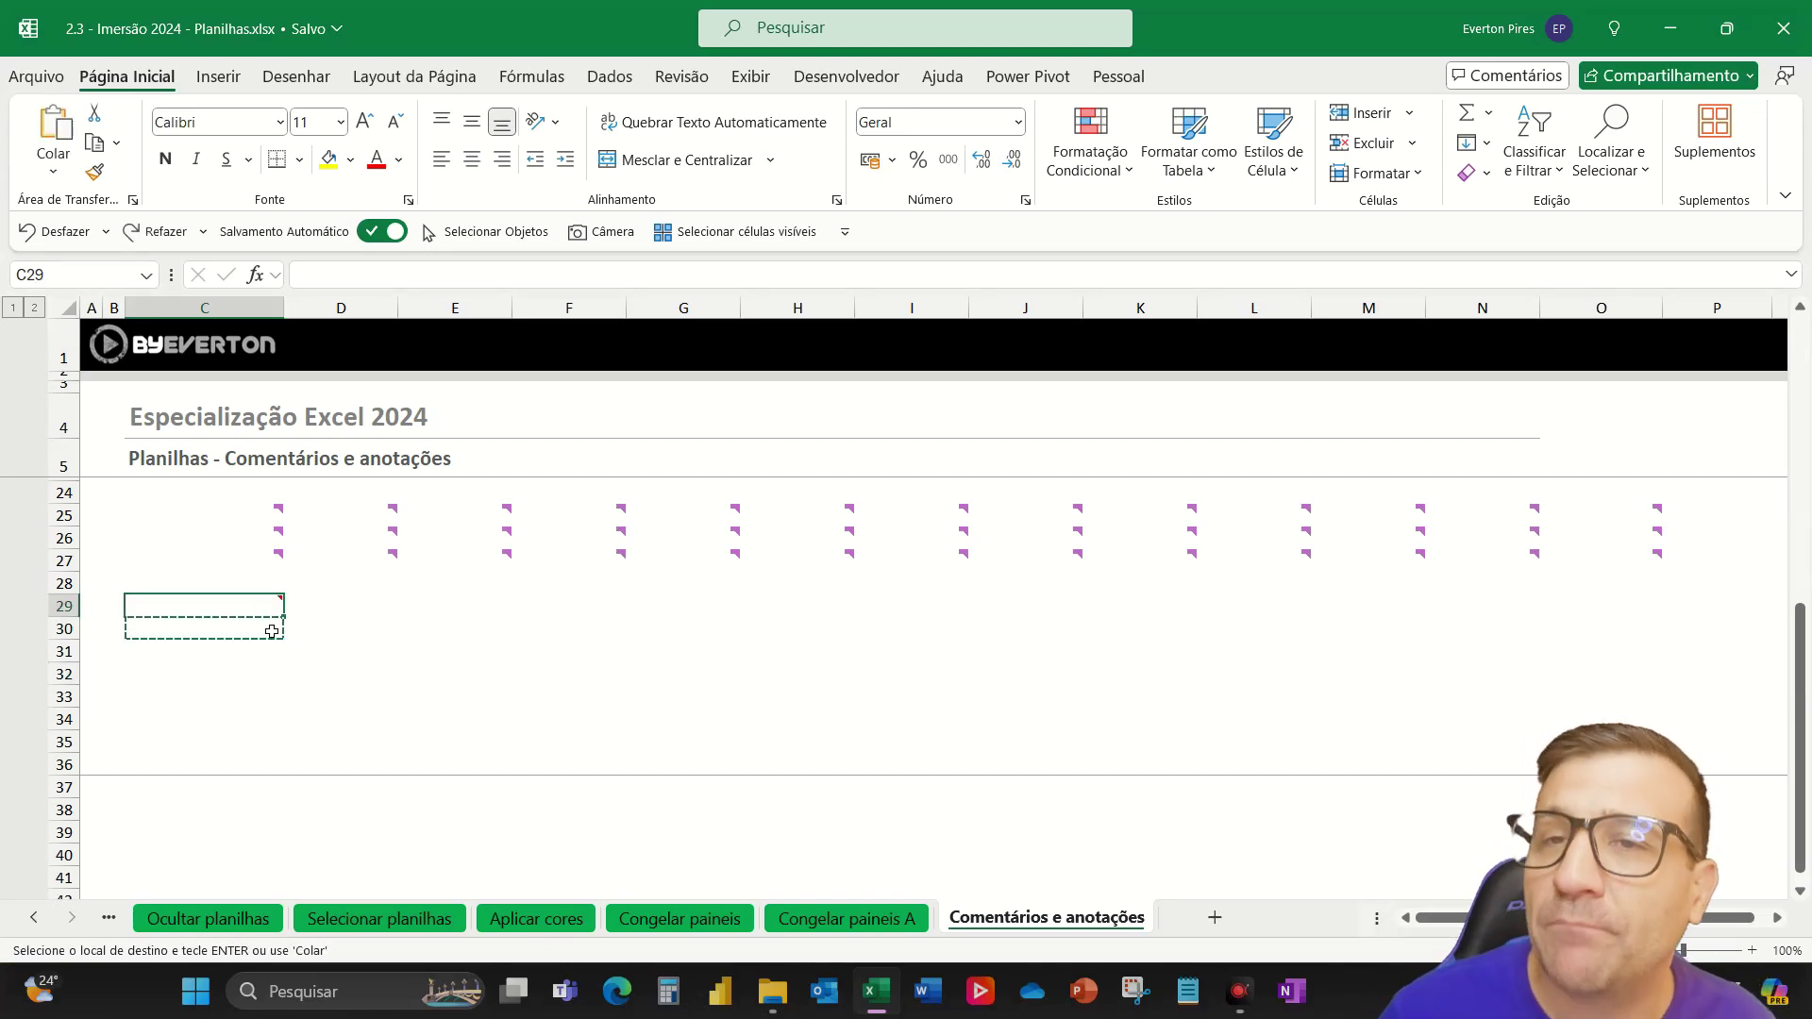
Clear the comments and notes from cell C29, leaving its contents and formats alone
click(269, 669)
click(269, 608)
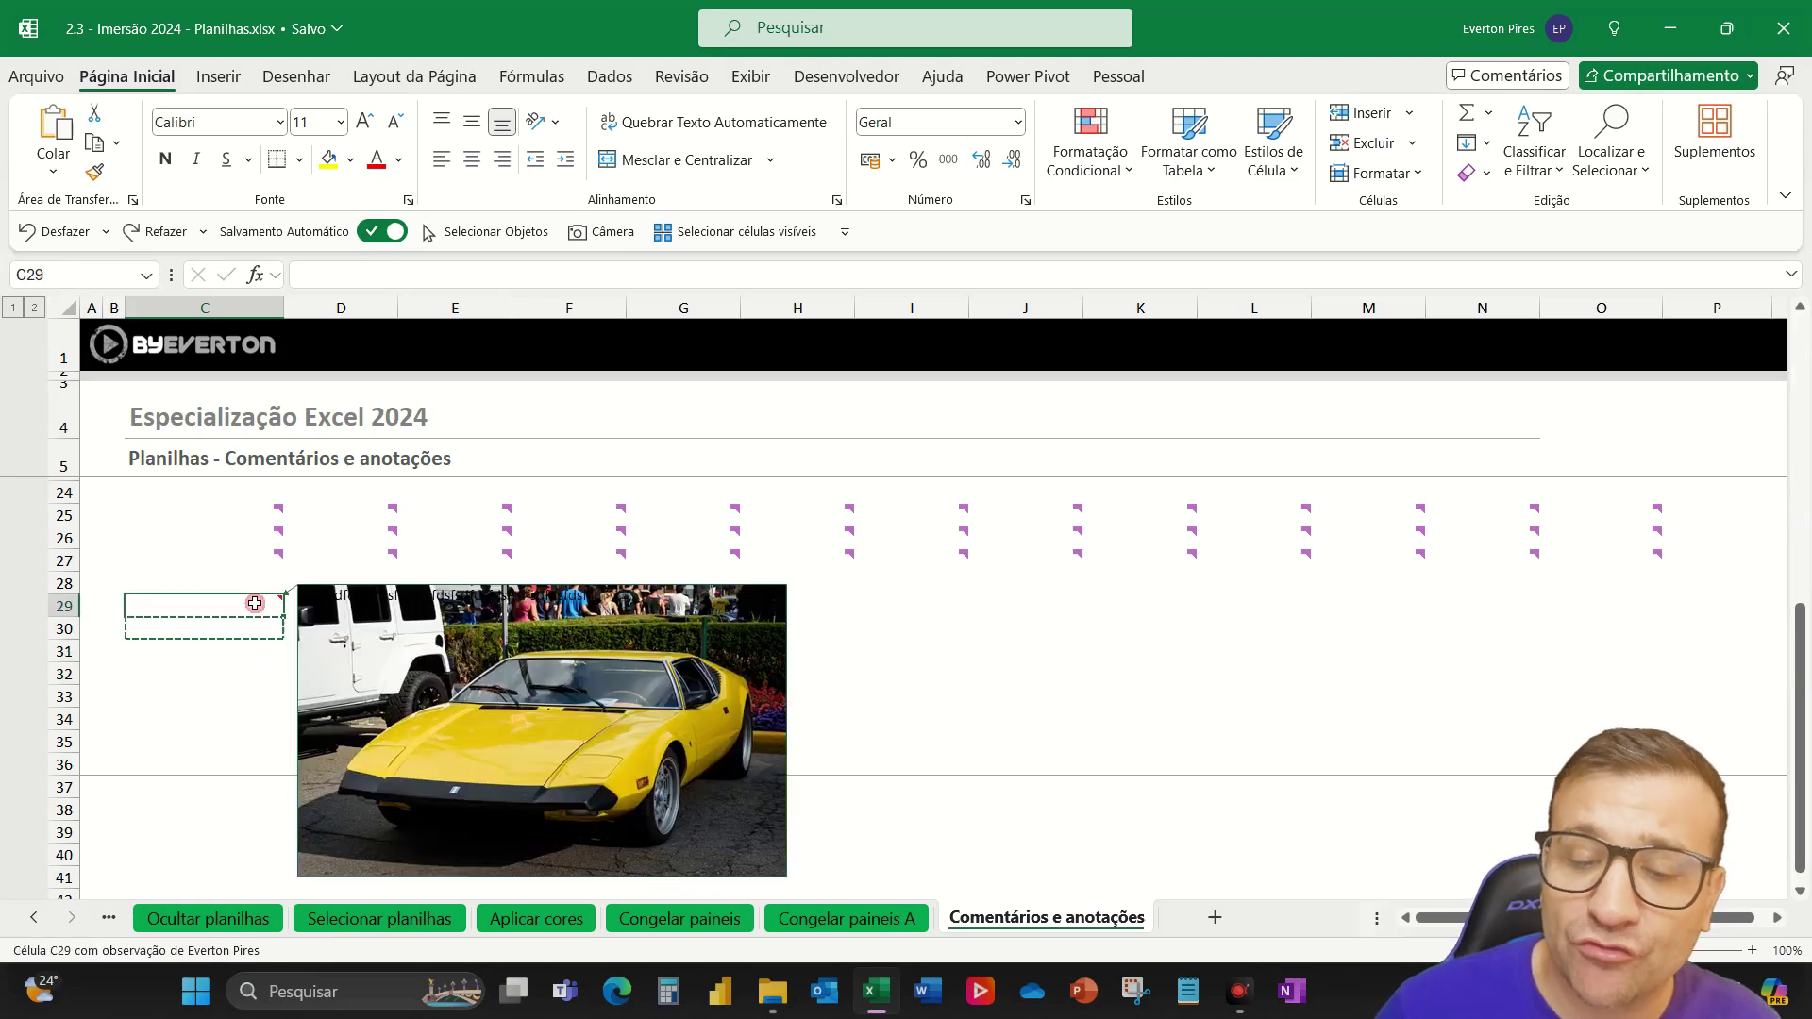
mouse_move(254, 603)
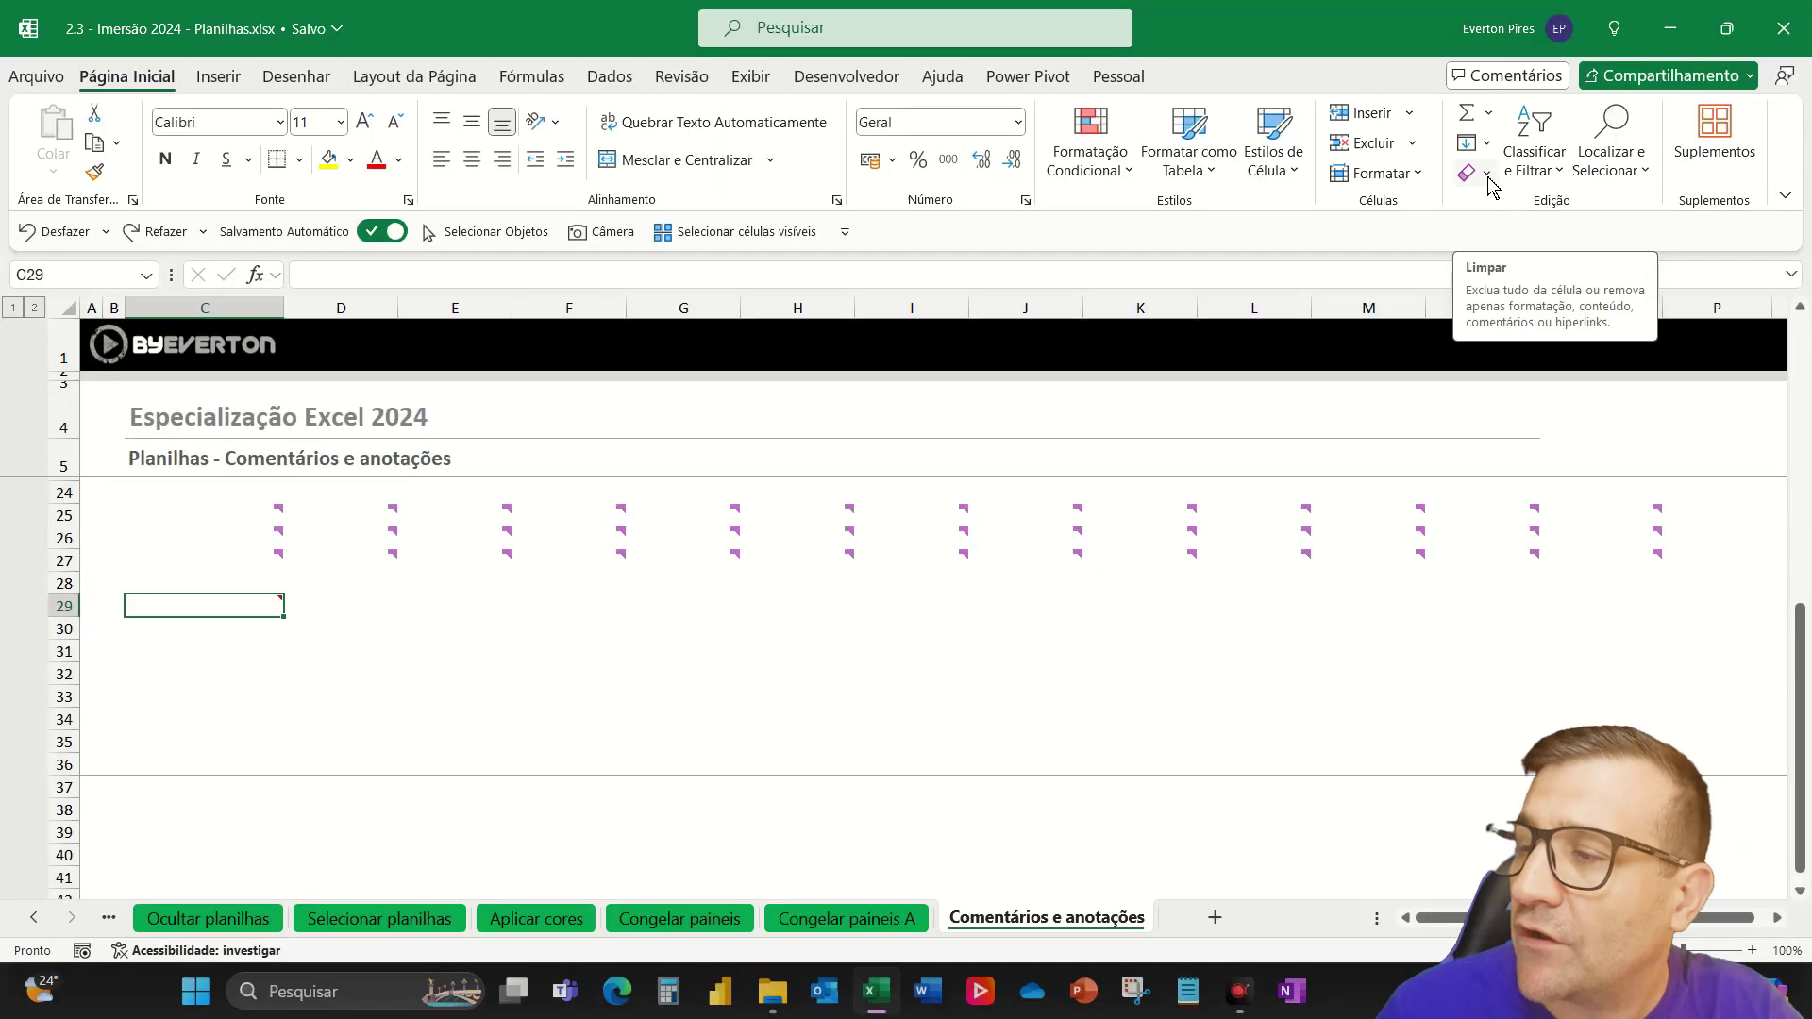
click(1486, 173)
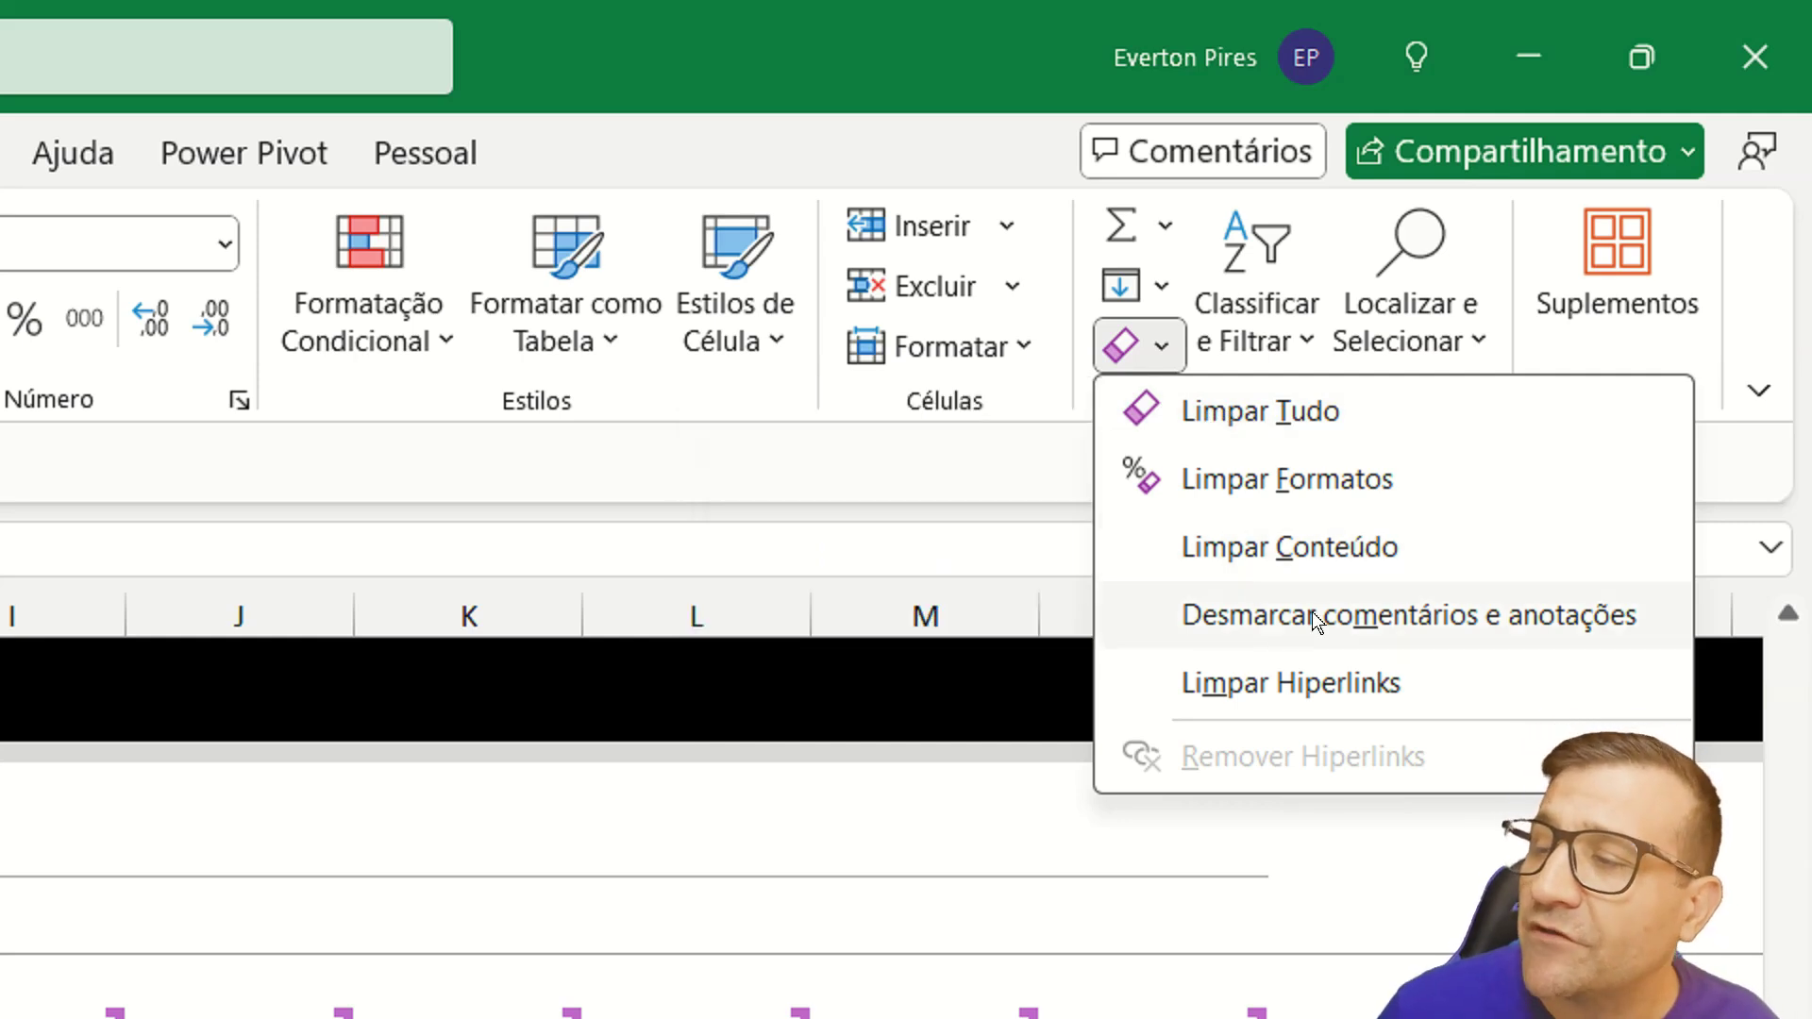
click(1411, 615)
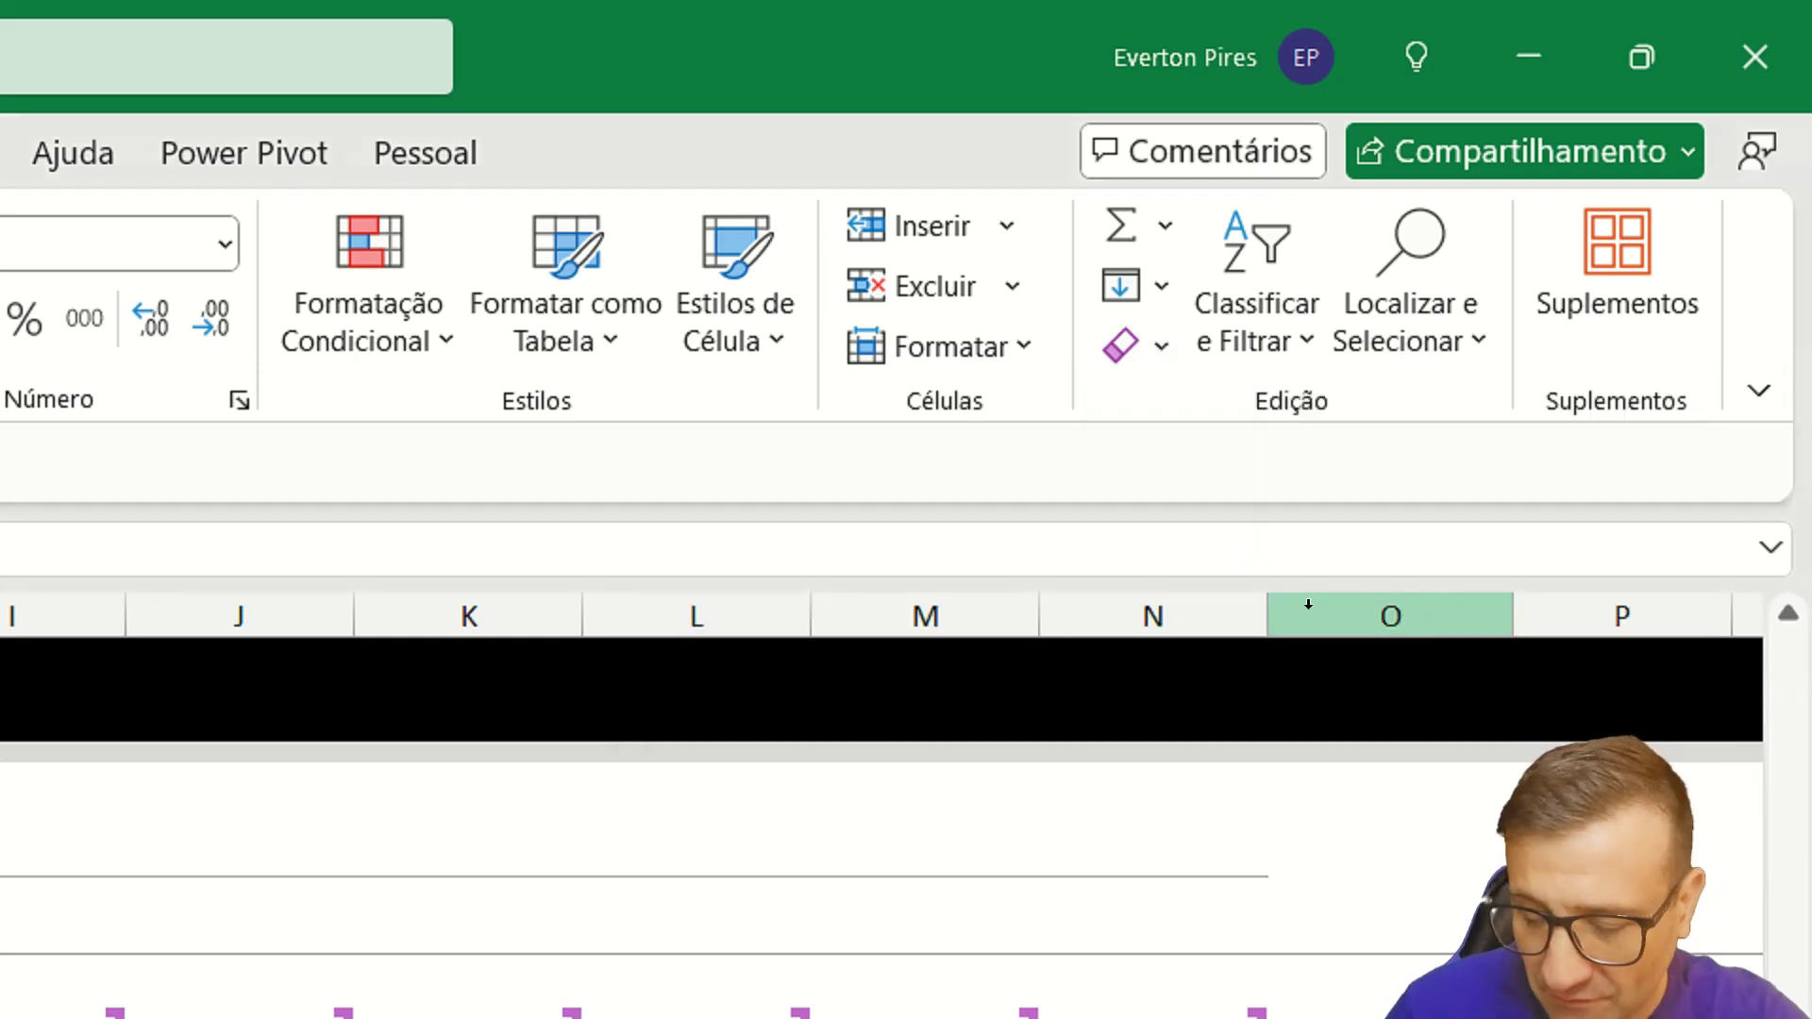